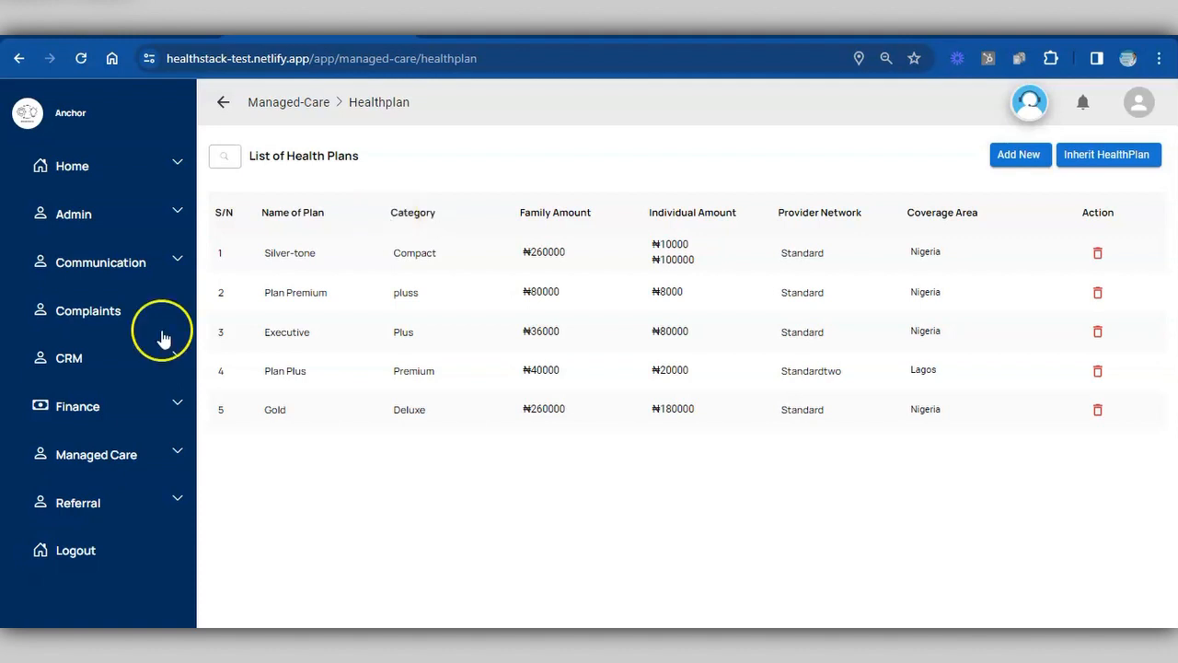
- Go to the Managed Care health plans and open the details of the Silver-tone plan
click(182, 454)
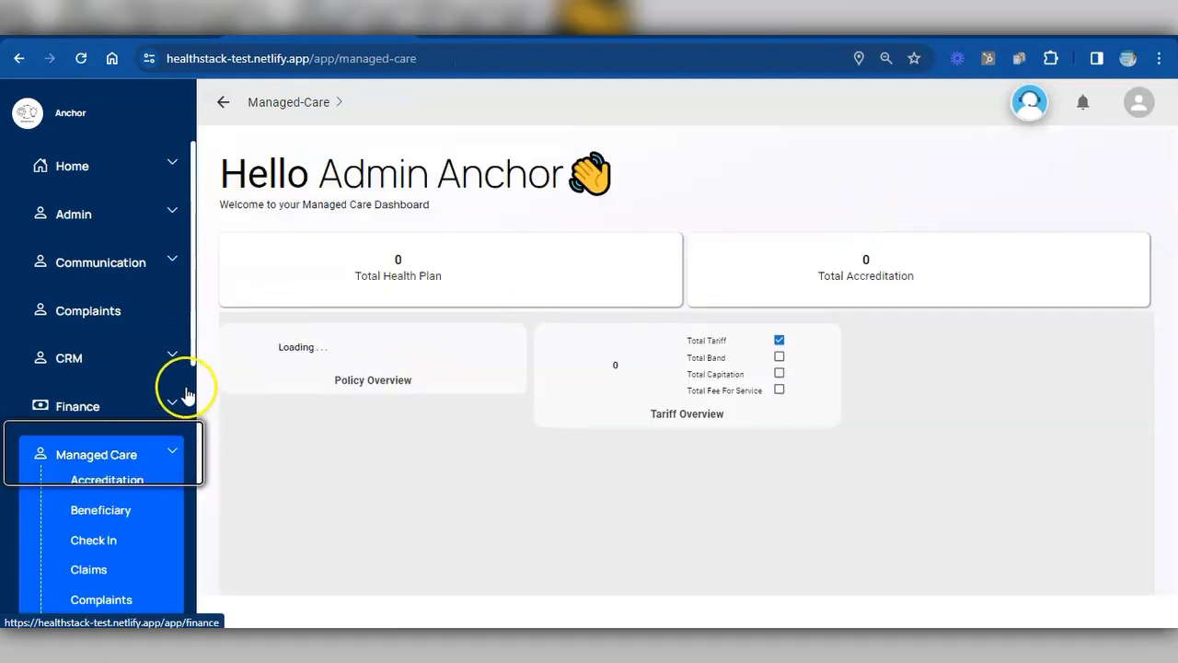
drag(197, 347, 198, 497)
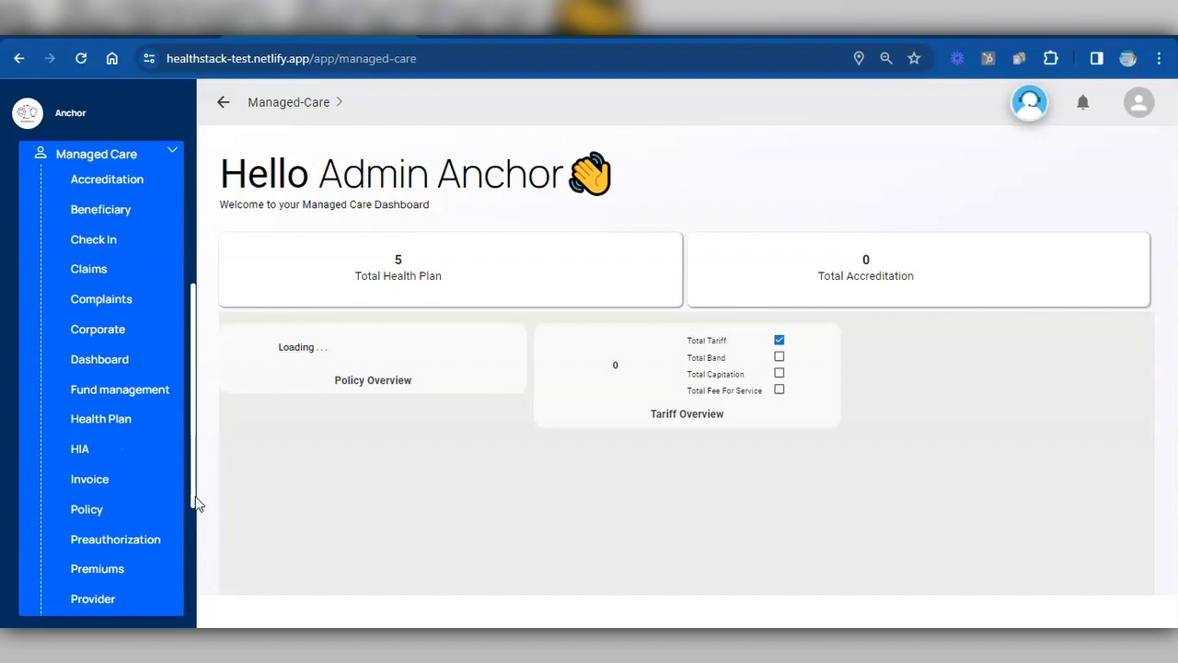
click(104, 418)
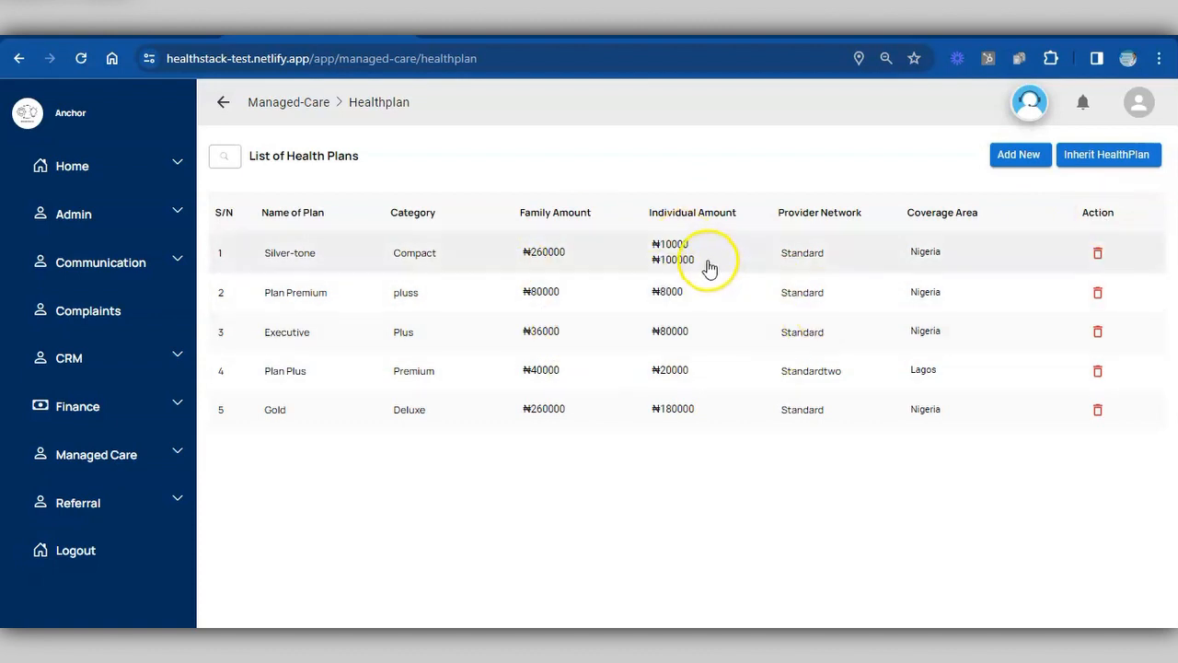
click(352, 258)
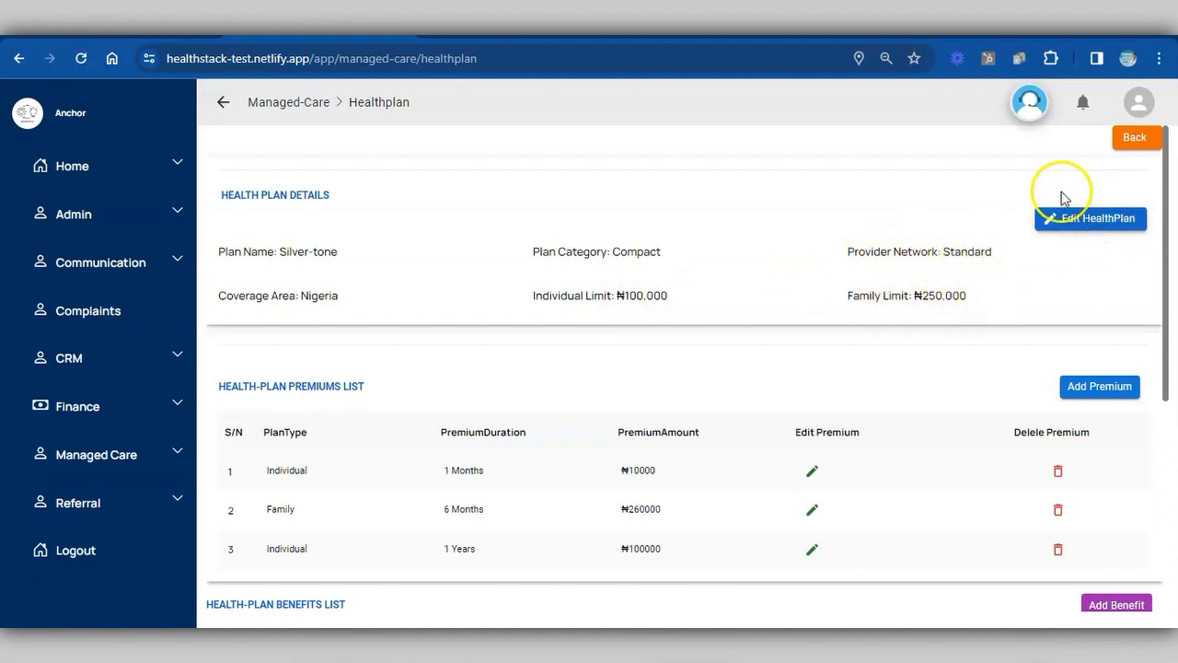
- Rename the Silver-tone health plan as Silver and save the updated plan details
click(1059, 221)
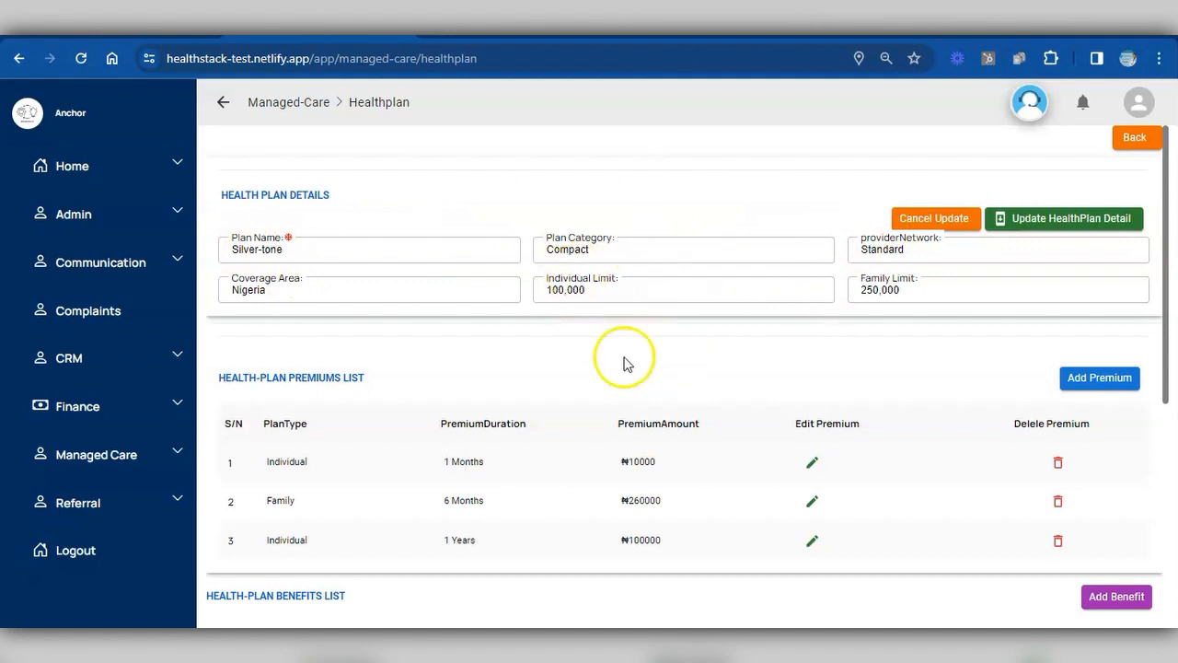
click(325, 246)
key(BackSpace)
key(BackSpace)
key(BackSpace)
key(BackSpace)
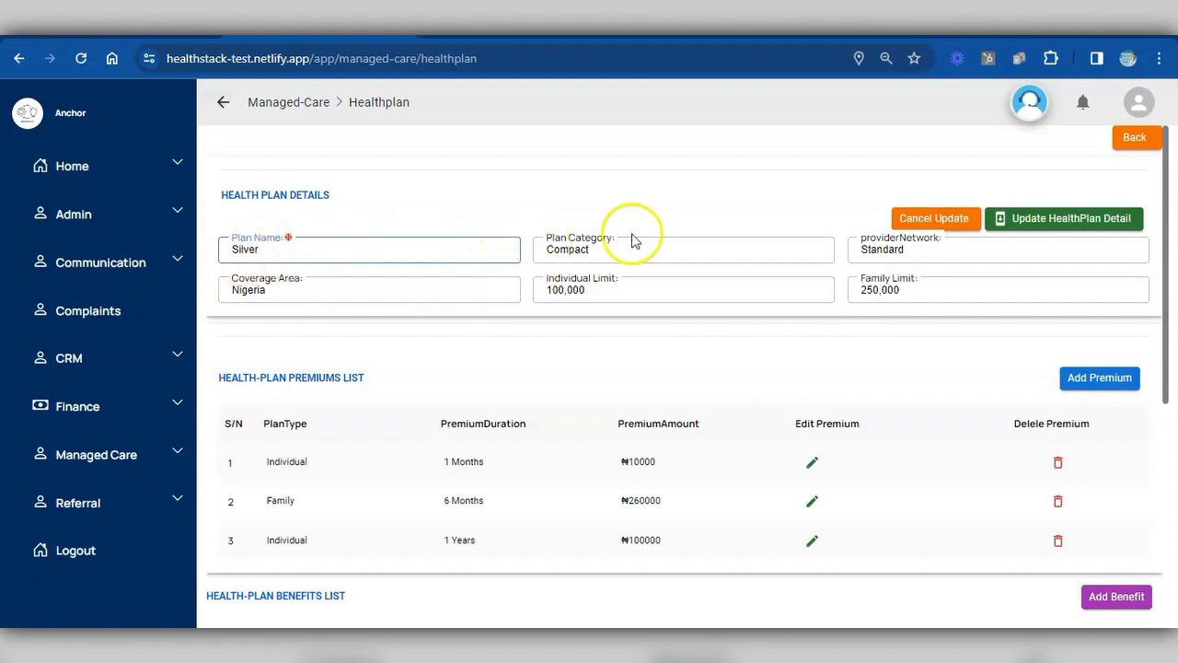
click(1077, 219)
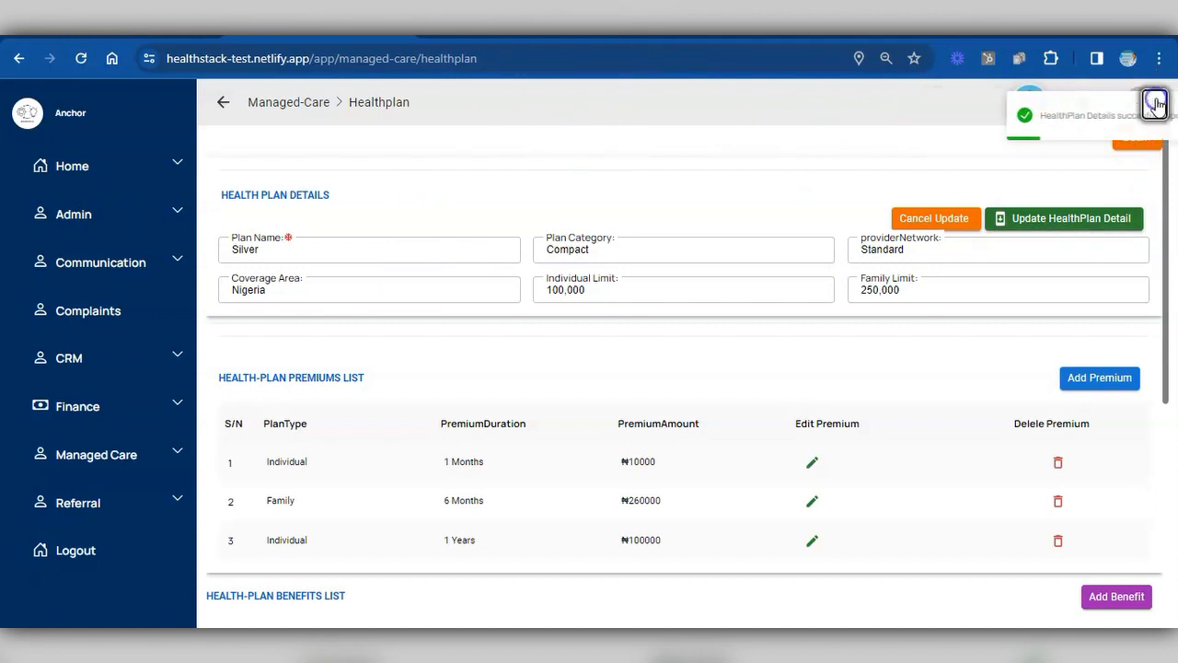
- Return to the list of health plans and reopen the Silver plan at its premiums list
click(1139, 140)
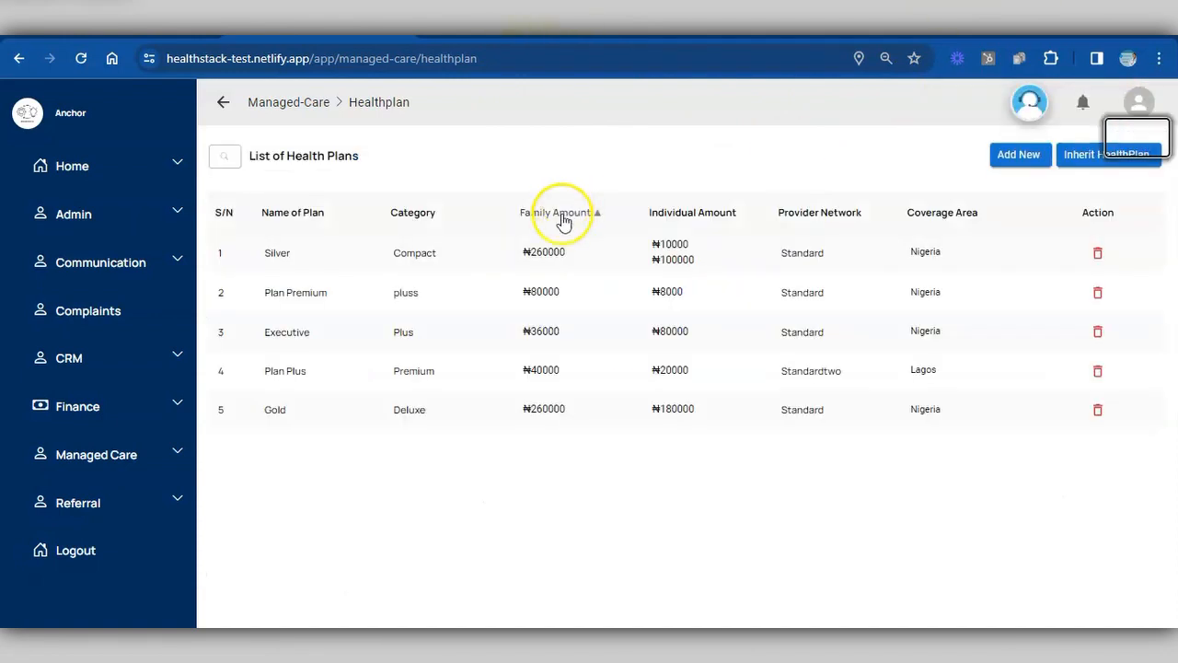
click(459, 258)
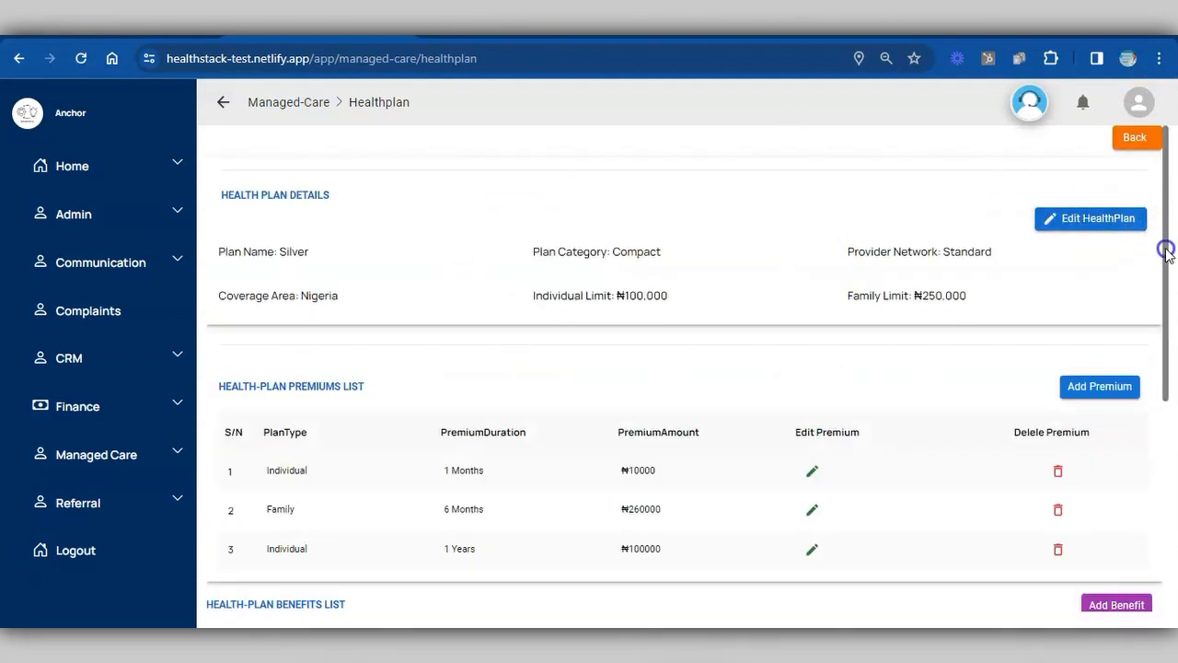
drag(1167, 251, 1160, 343)
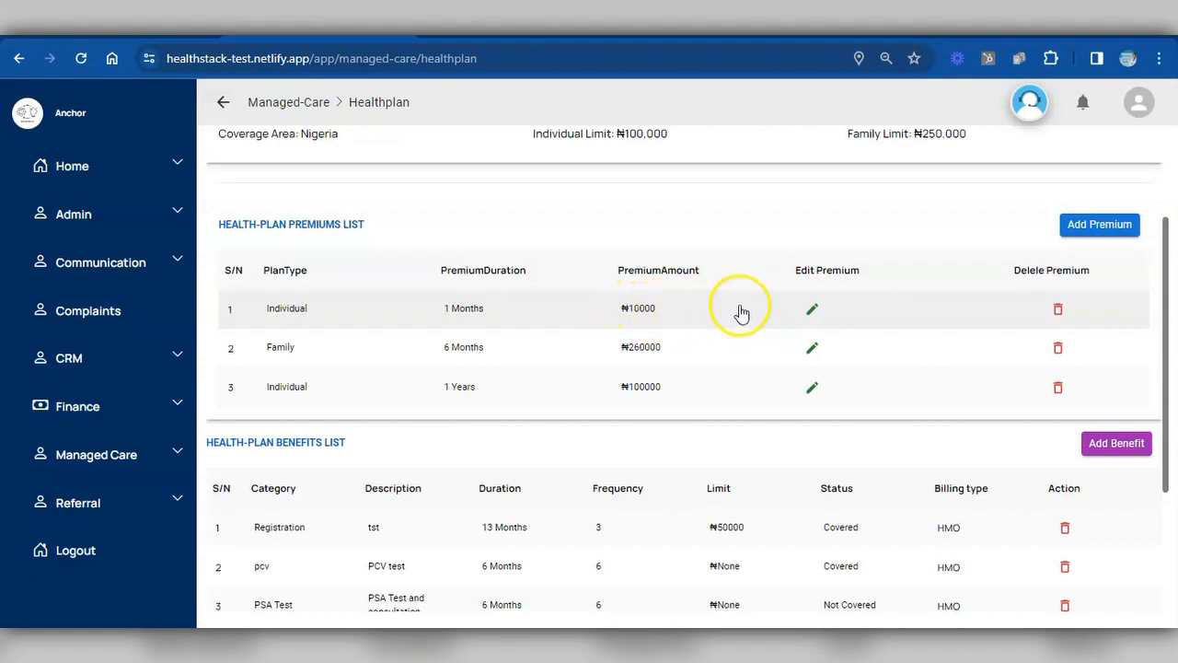
- Request deletion of the 1-month individual premium, but cancel the request
click(1058, 314)
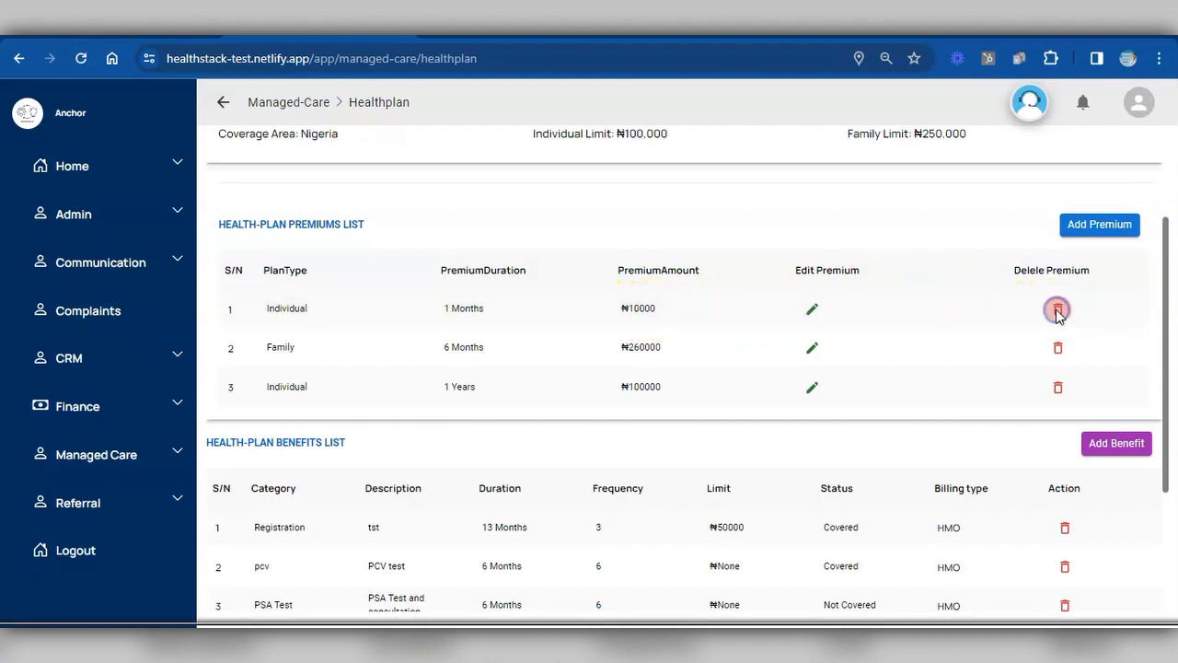
click(709, 405)
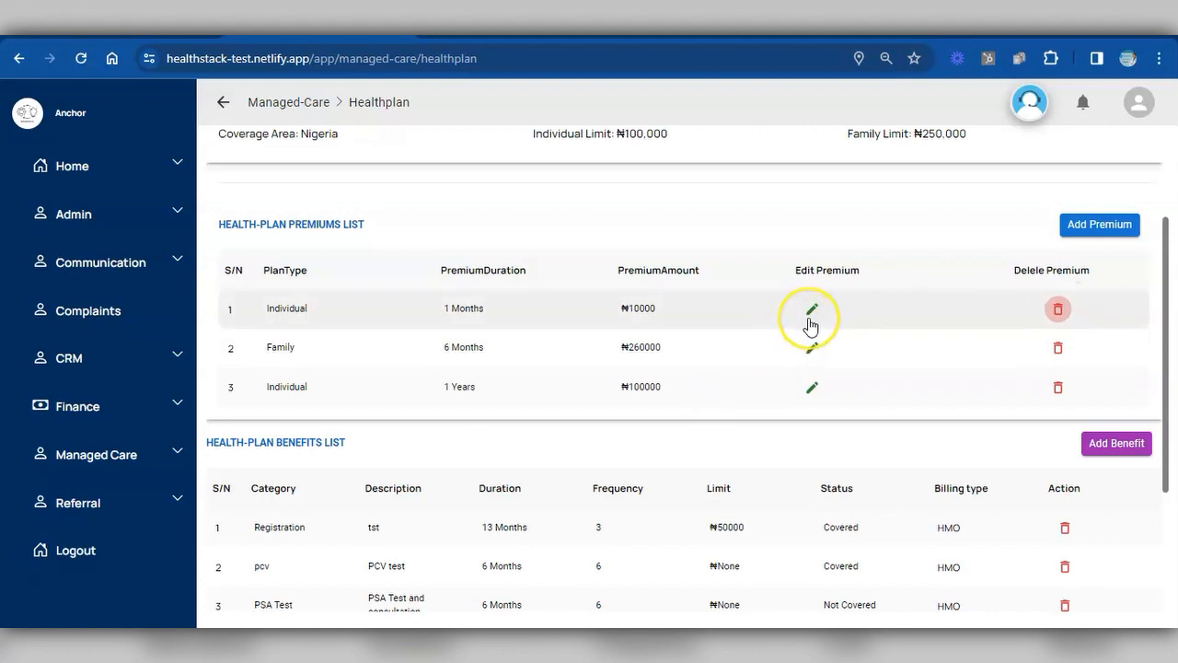
- Change the 1-month individual premium to a duration of 3 Months and an amount of 30000, and save it
click(810, 320)
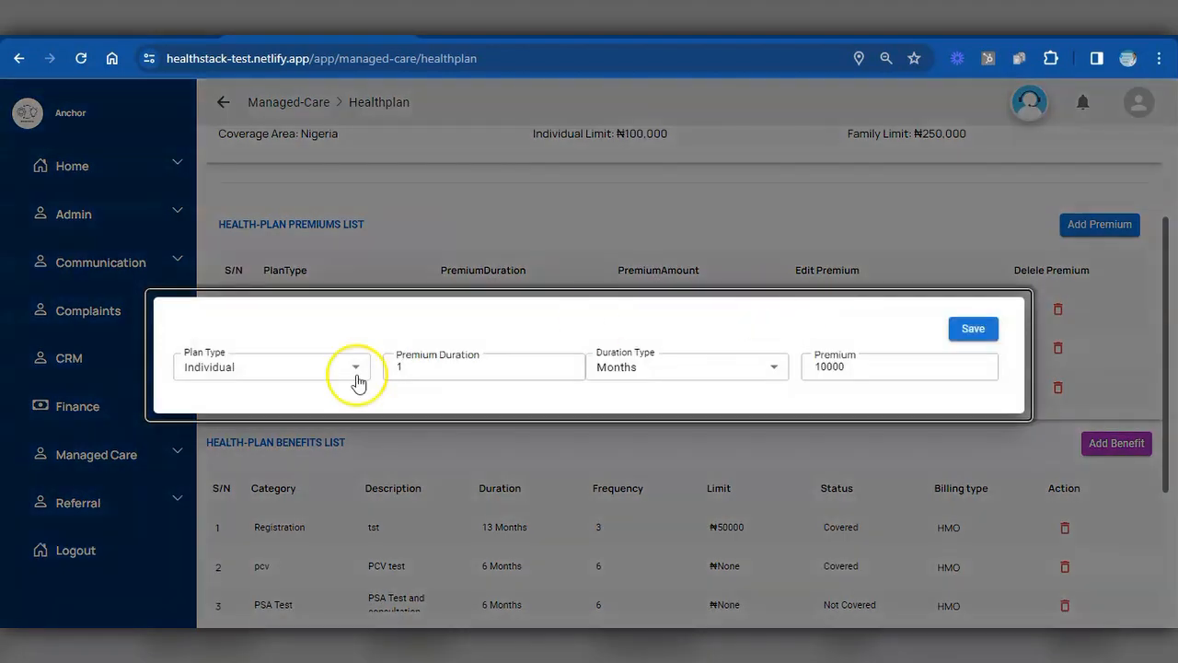
click(263, 368)
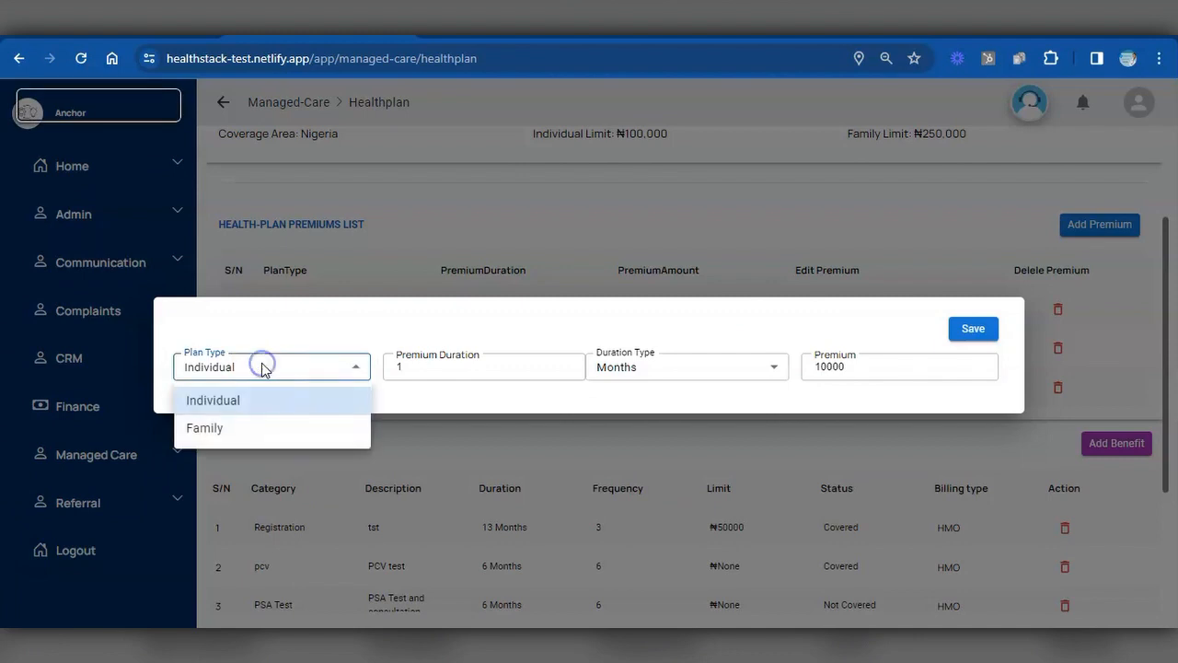
click(264, 368)
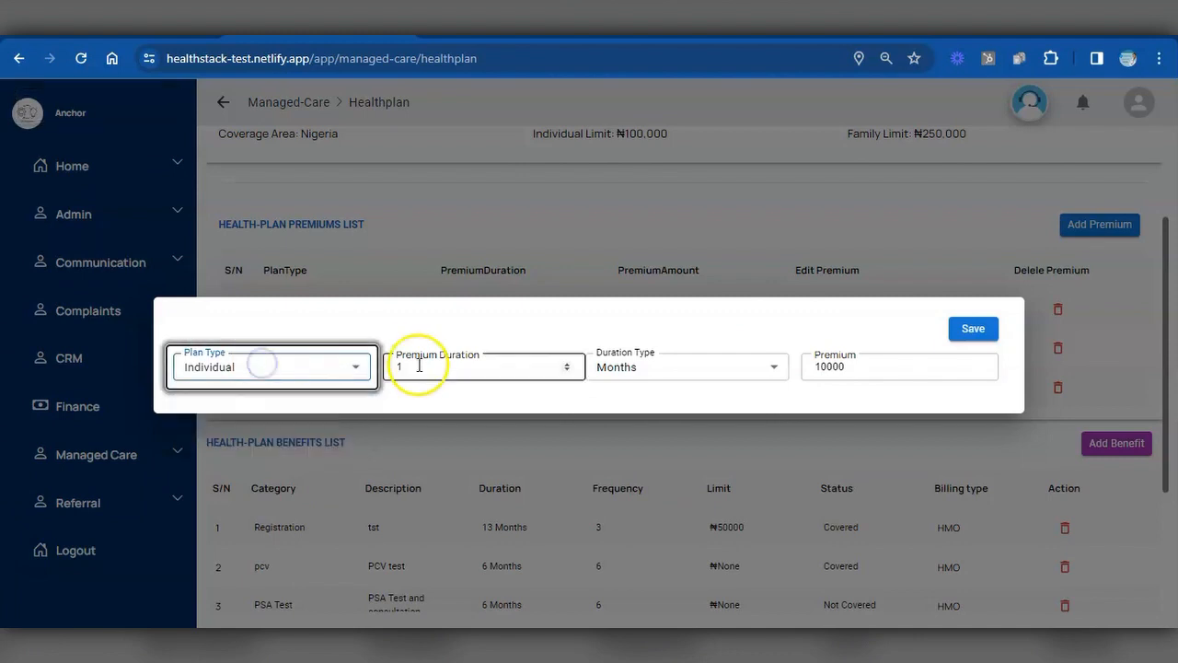
click(542, 355)
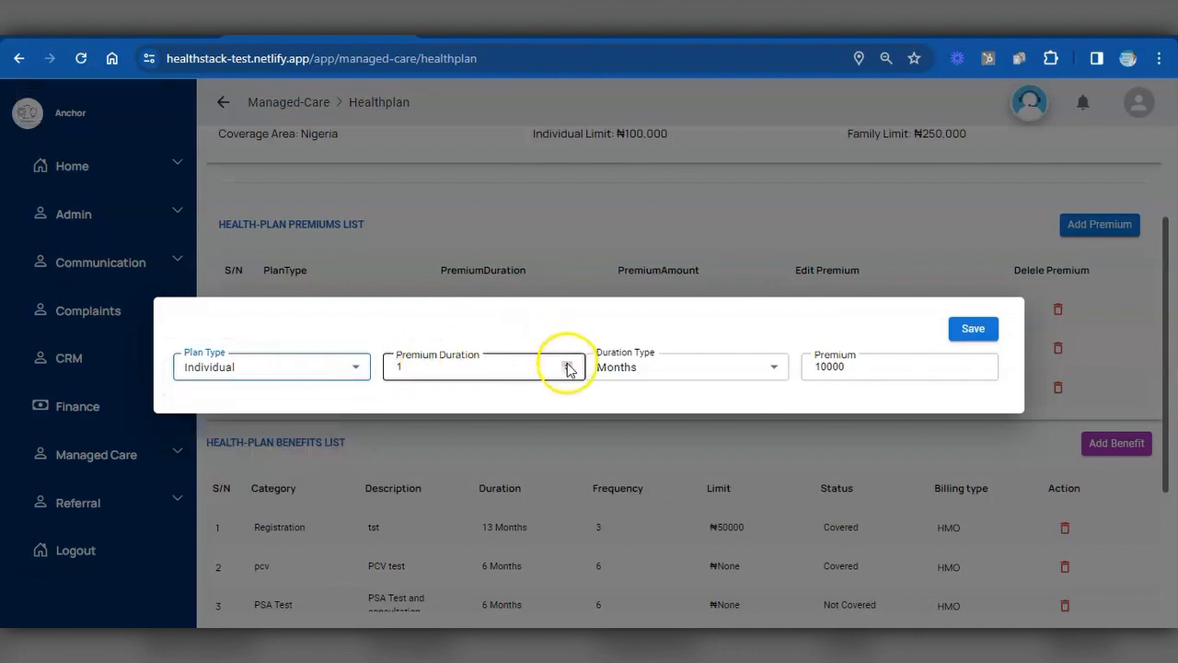
double_click(566, 365)
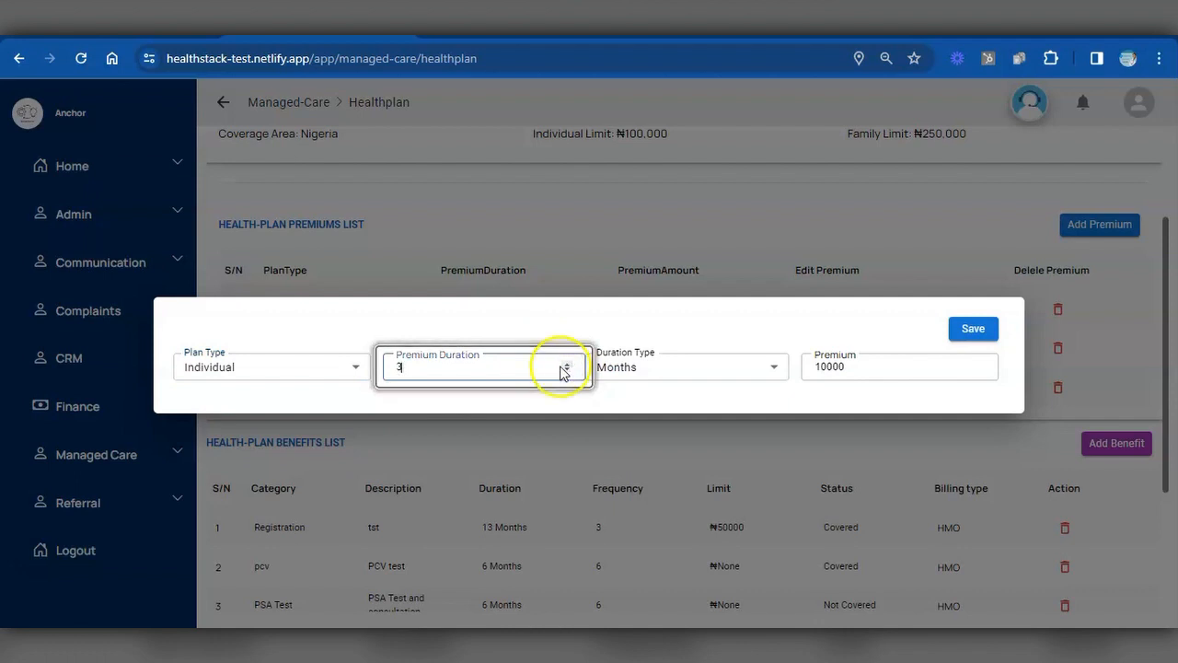
click(648, 373)
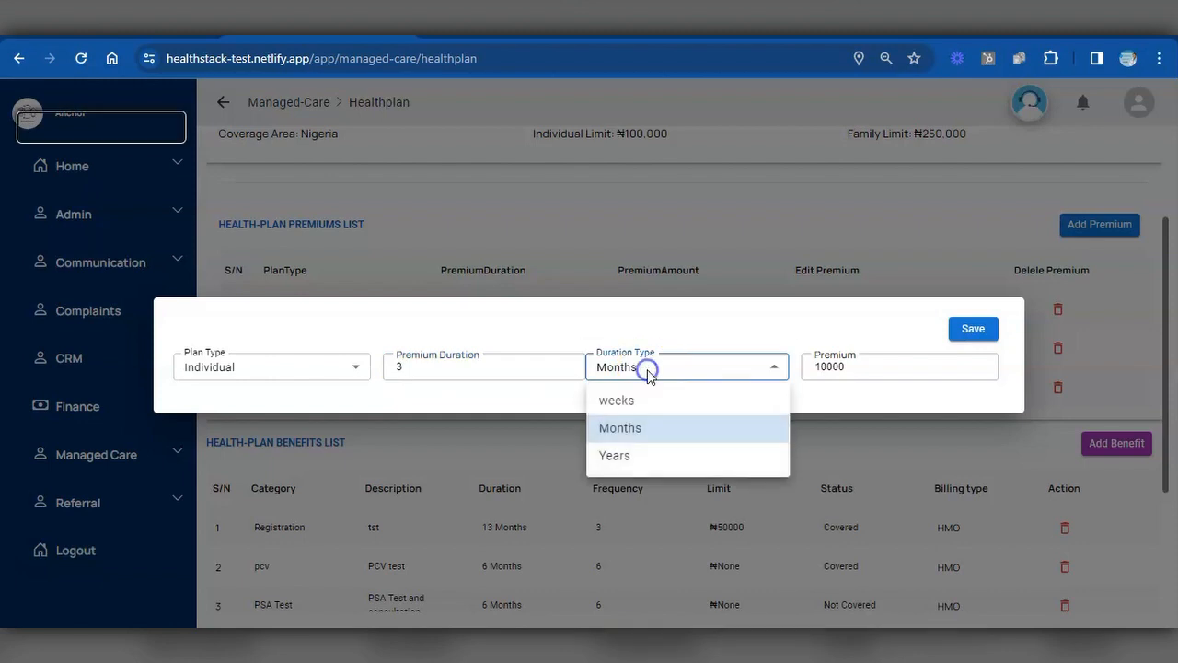
click(620, 430)
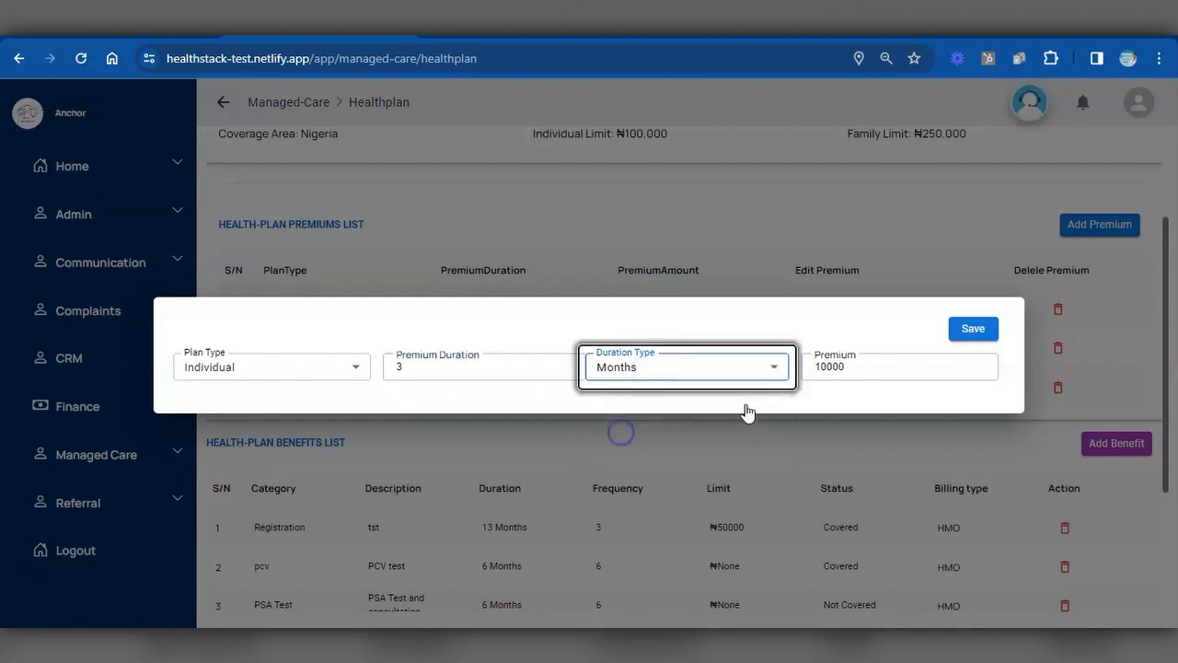
click(821, 368)
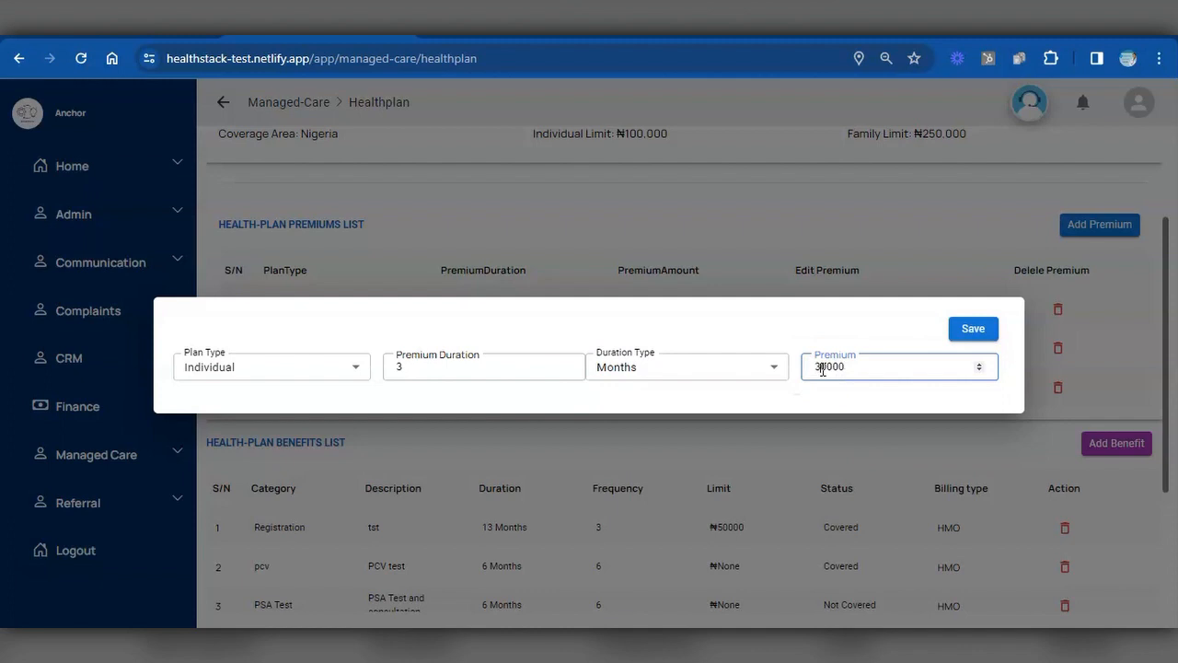
click(970, 334)
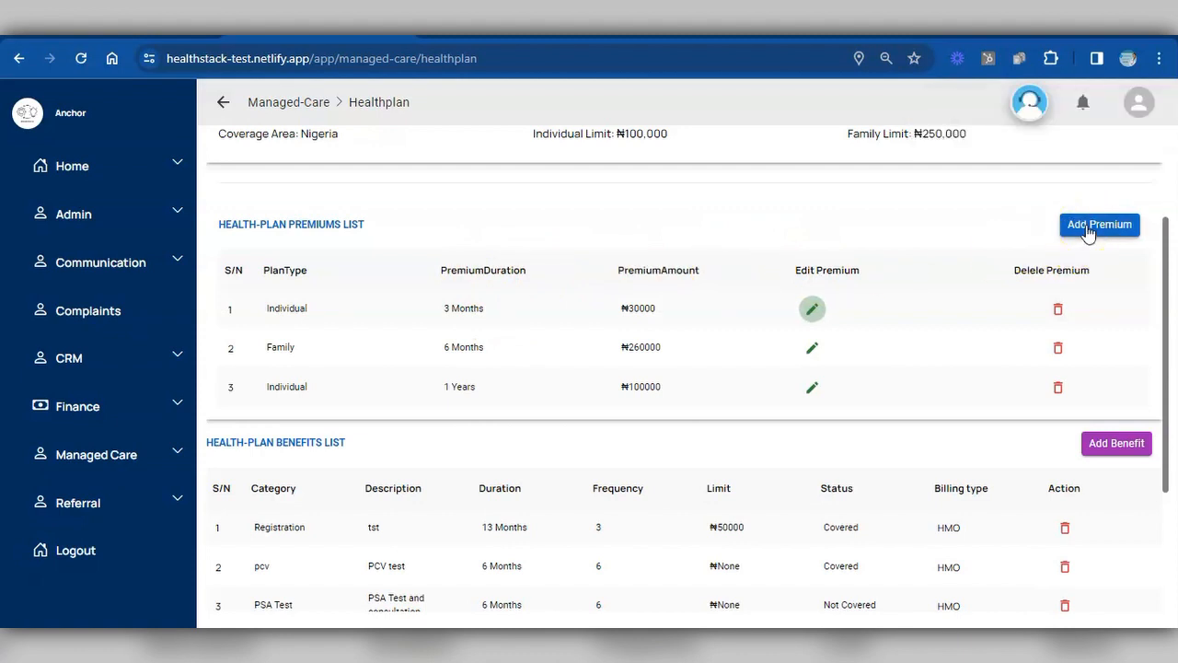
- Add a Family premium to the plan with a duration of 3 Months and an amount of 50000
click(1087, 230)
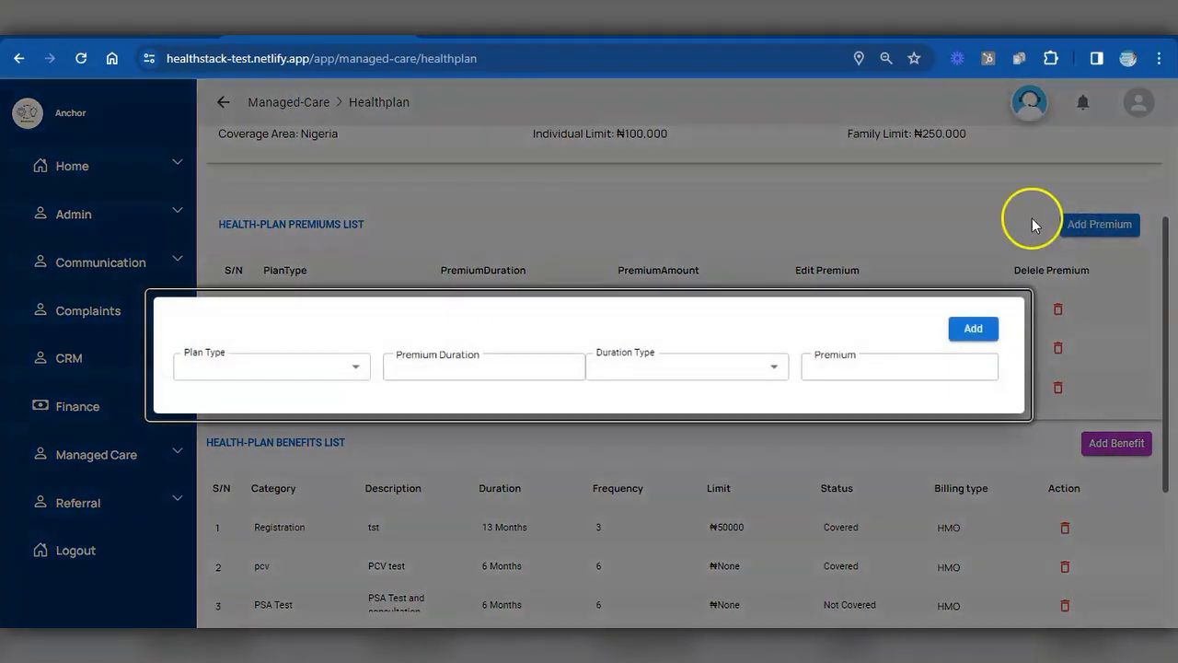
click(517, 361)
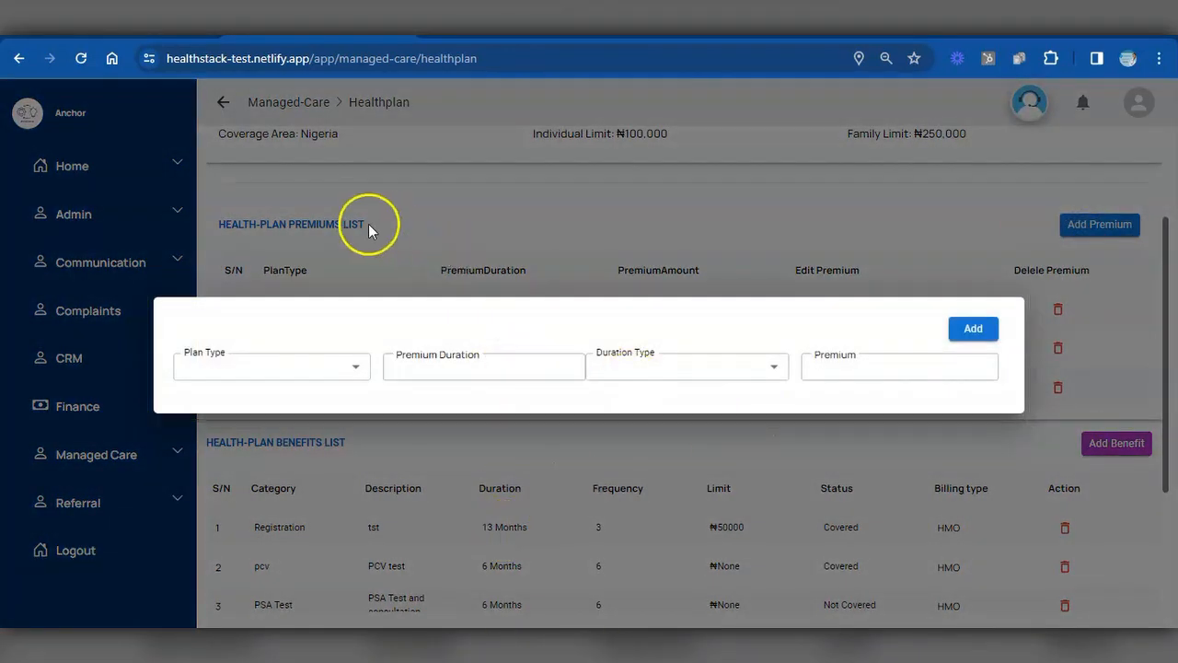
click(264, 368)
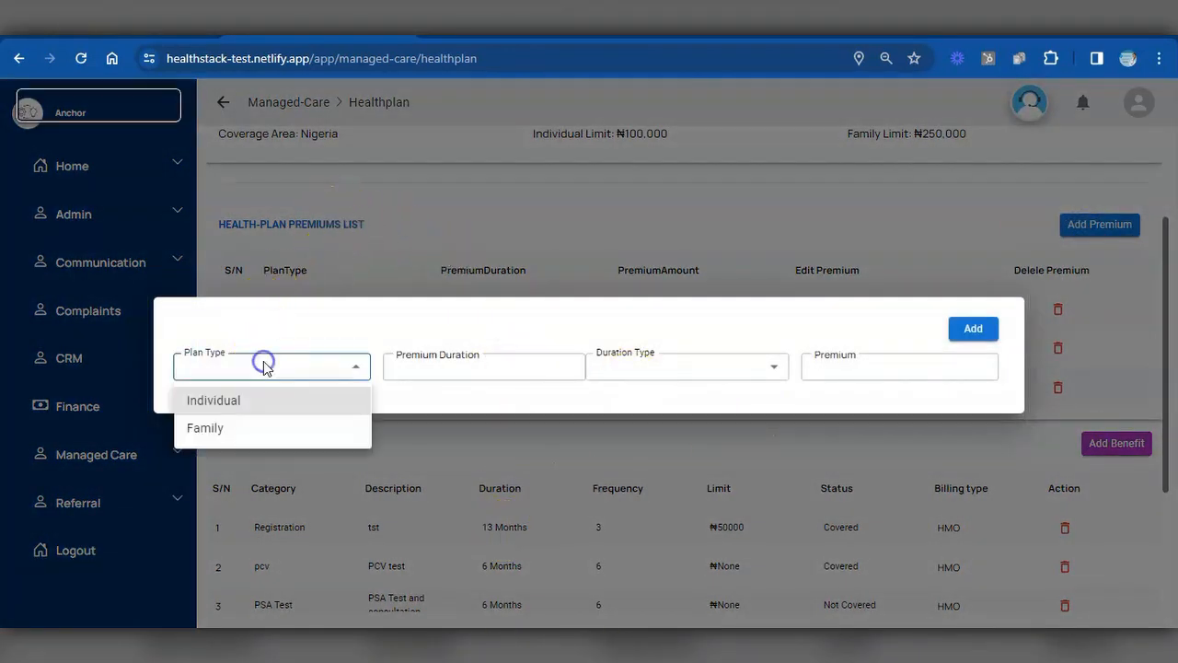
click(207, 431)
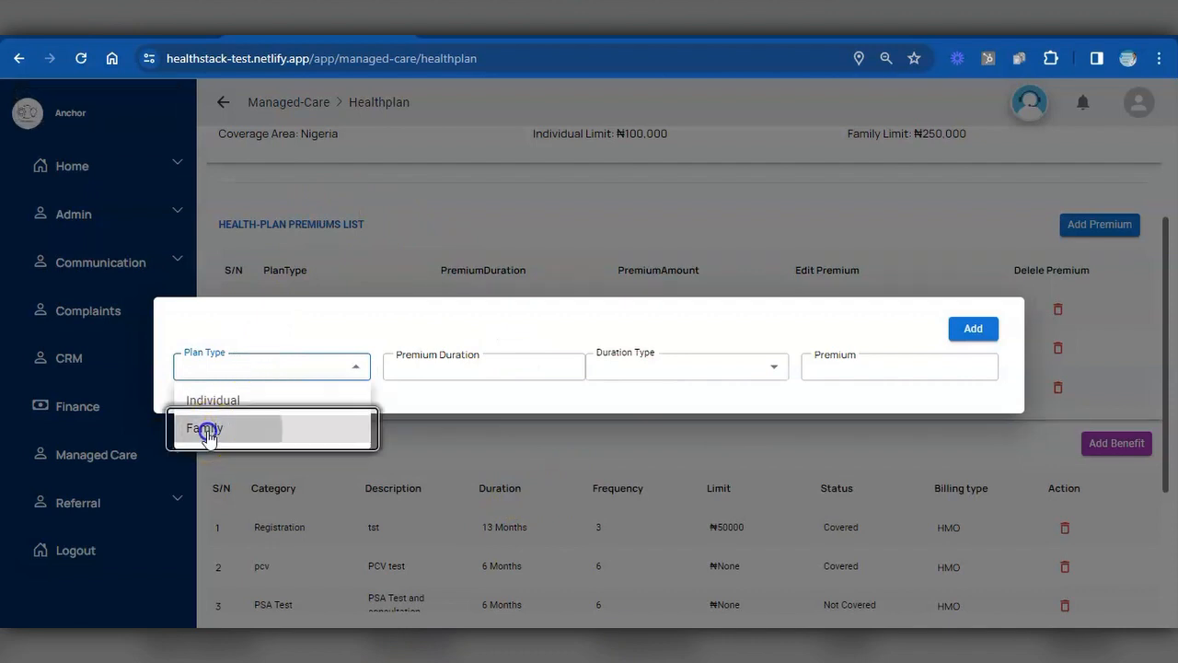
click(431, 364)
click(455, 369)
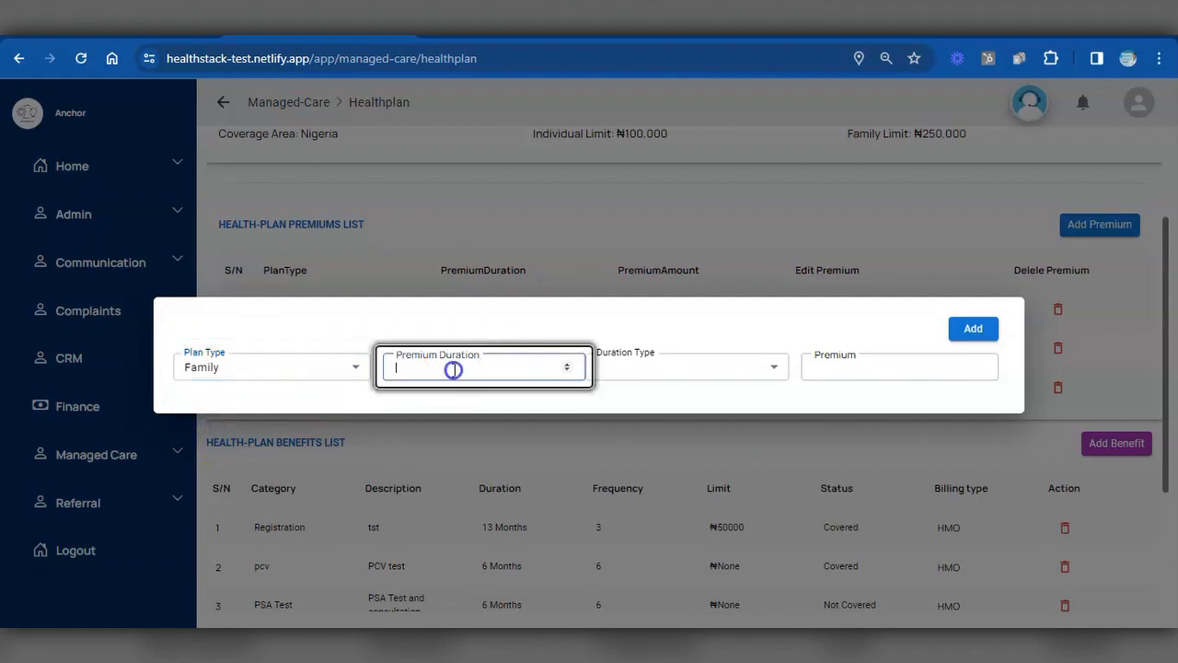
double_click(568, 367)
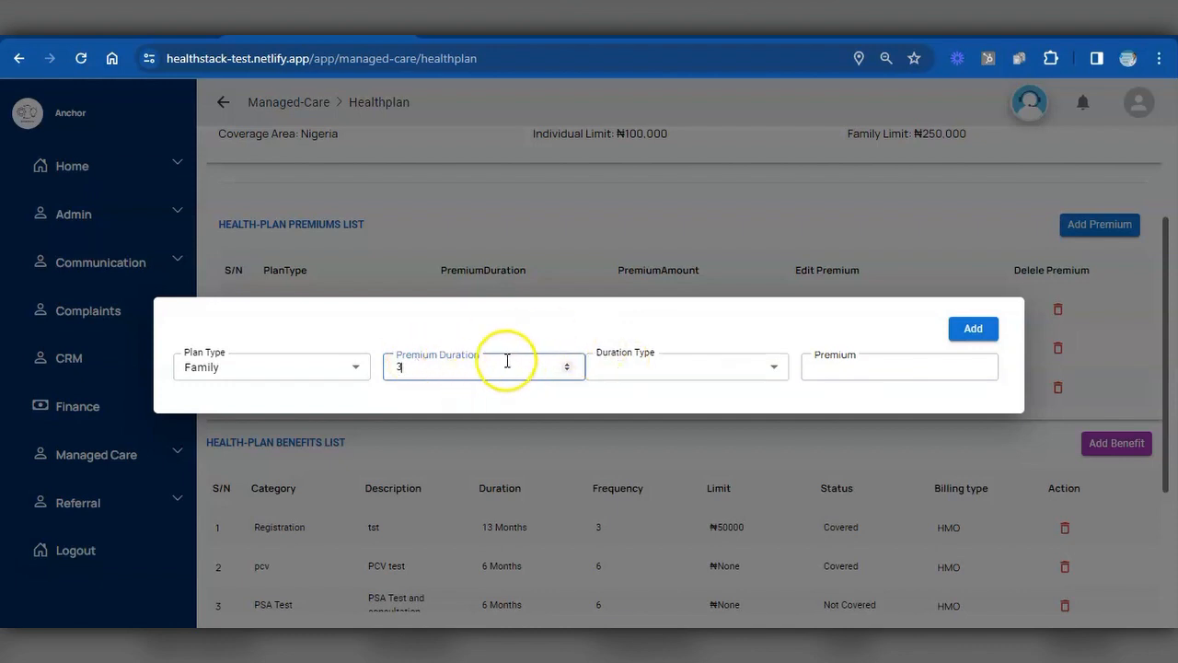
click(670, 372)
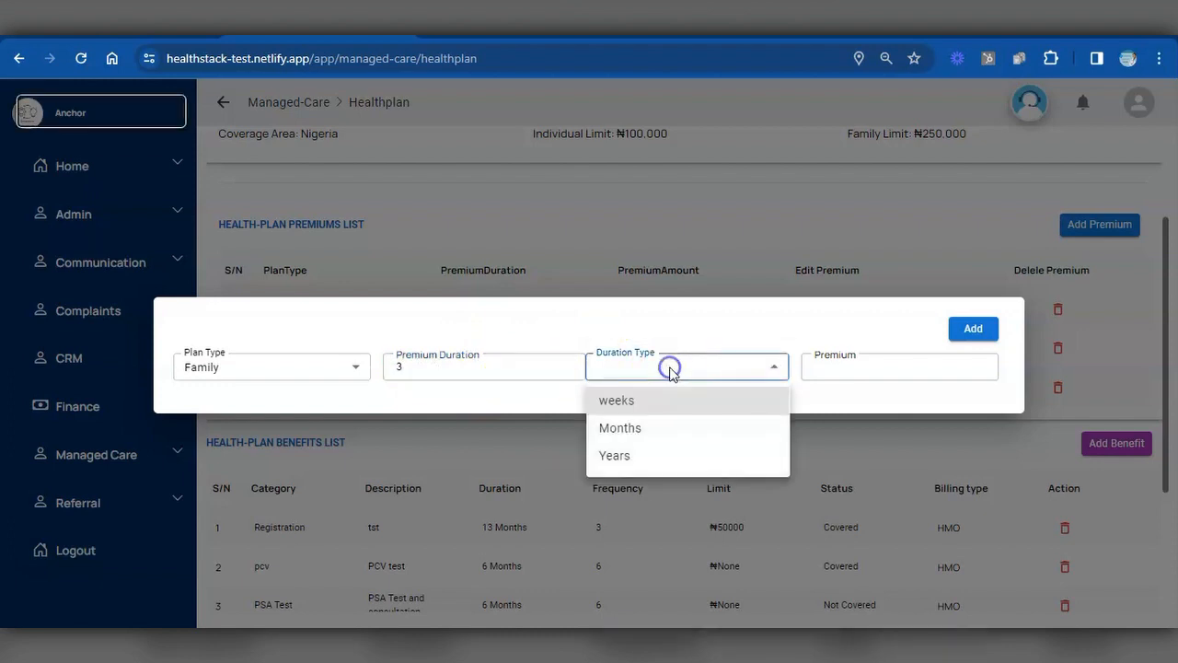
click(636, 428)
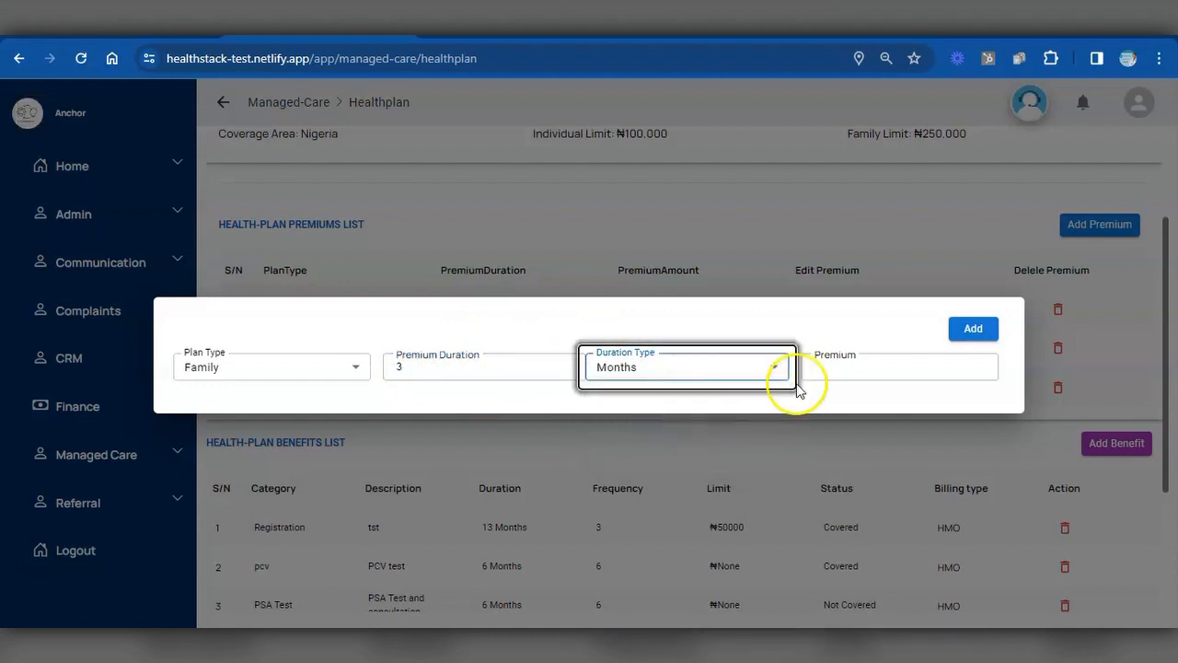
click(828, 366)
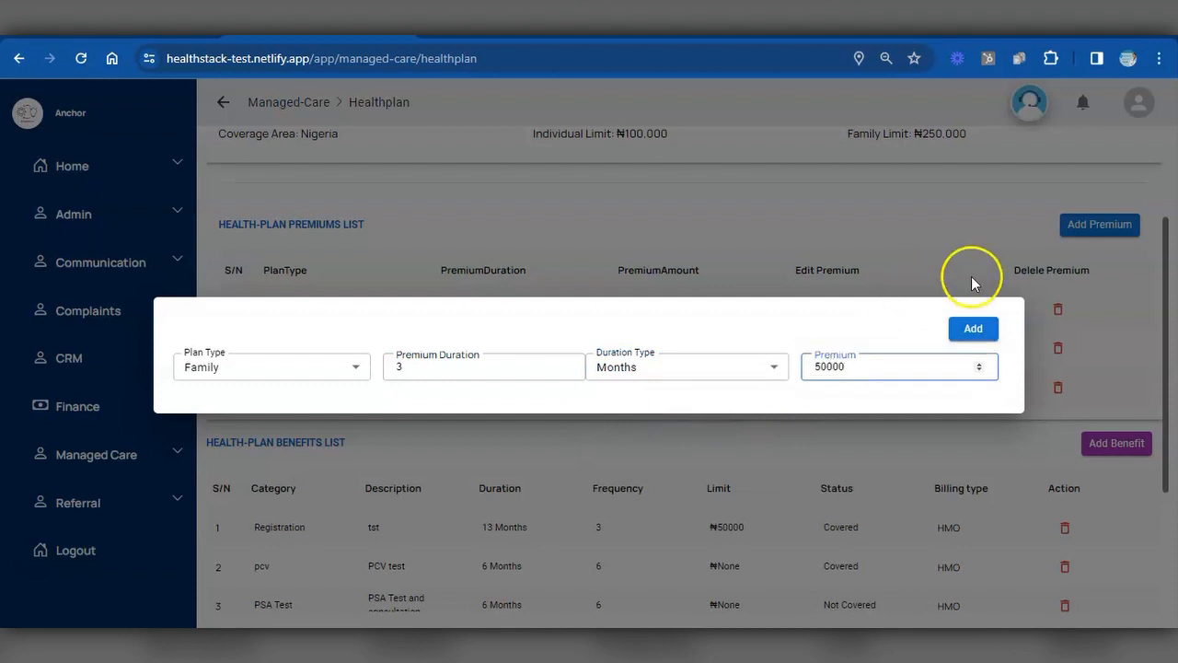
click(973, 330)
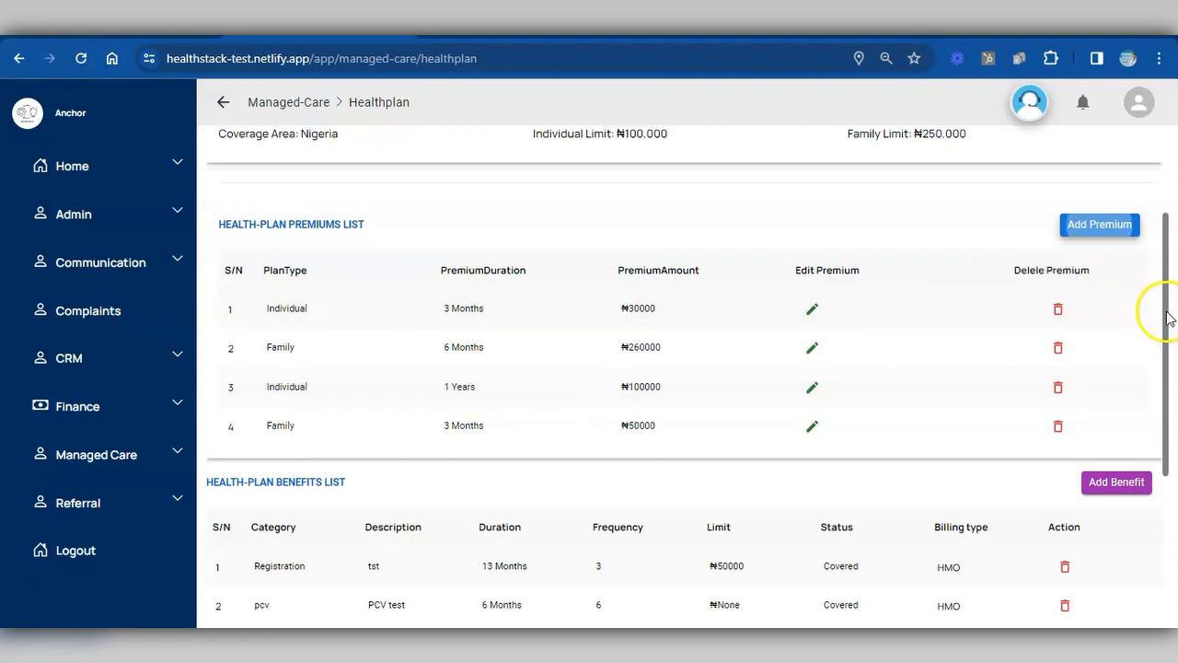
- Request deletion of the Registration benefit in the plan's benefits list, but cancel the request
drag(1166, 322, 1165, 422)
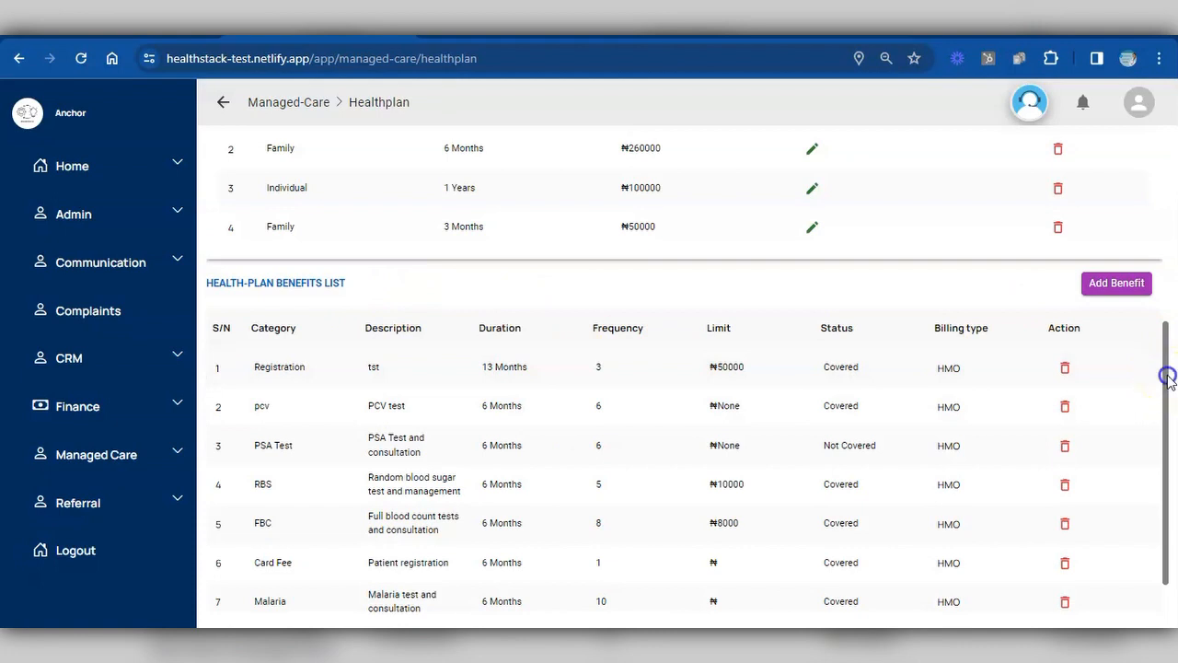
drag(1167, 377, 1171, 396)
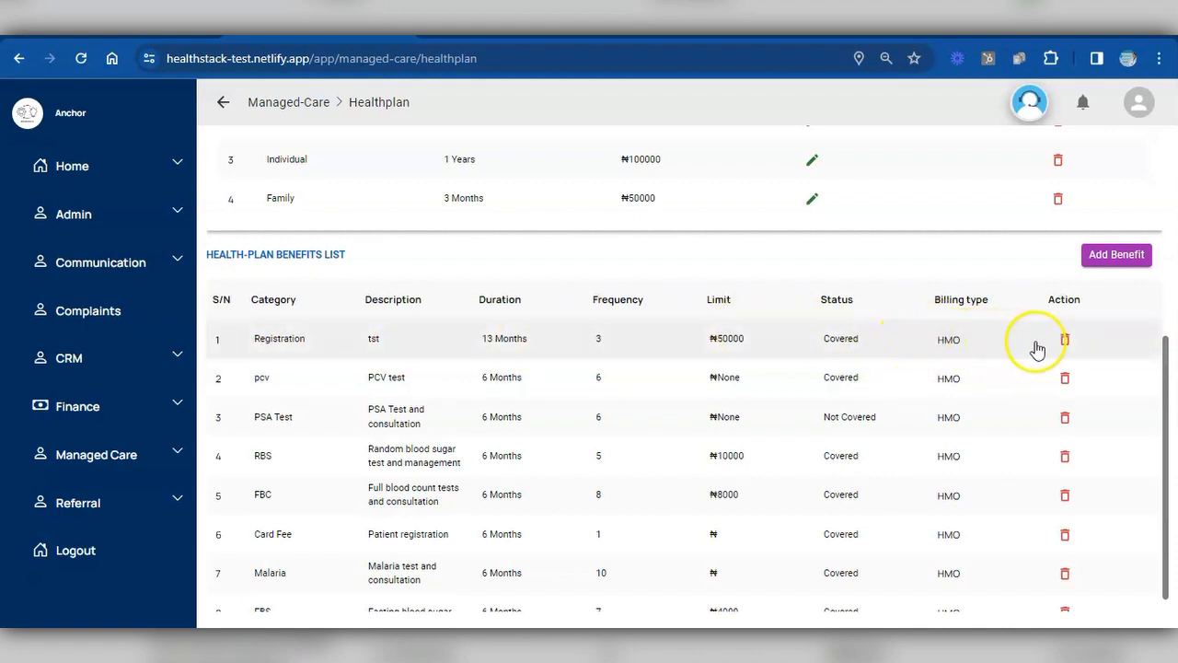
click(1065, 340)
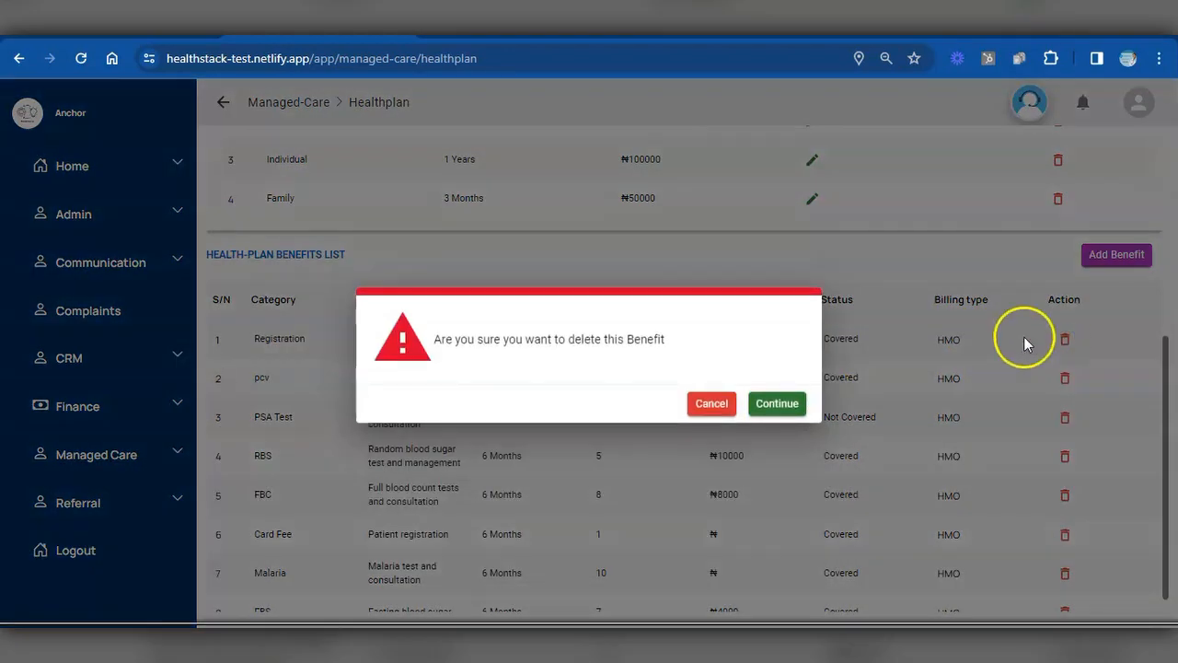
click(708, 405)
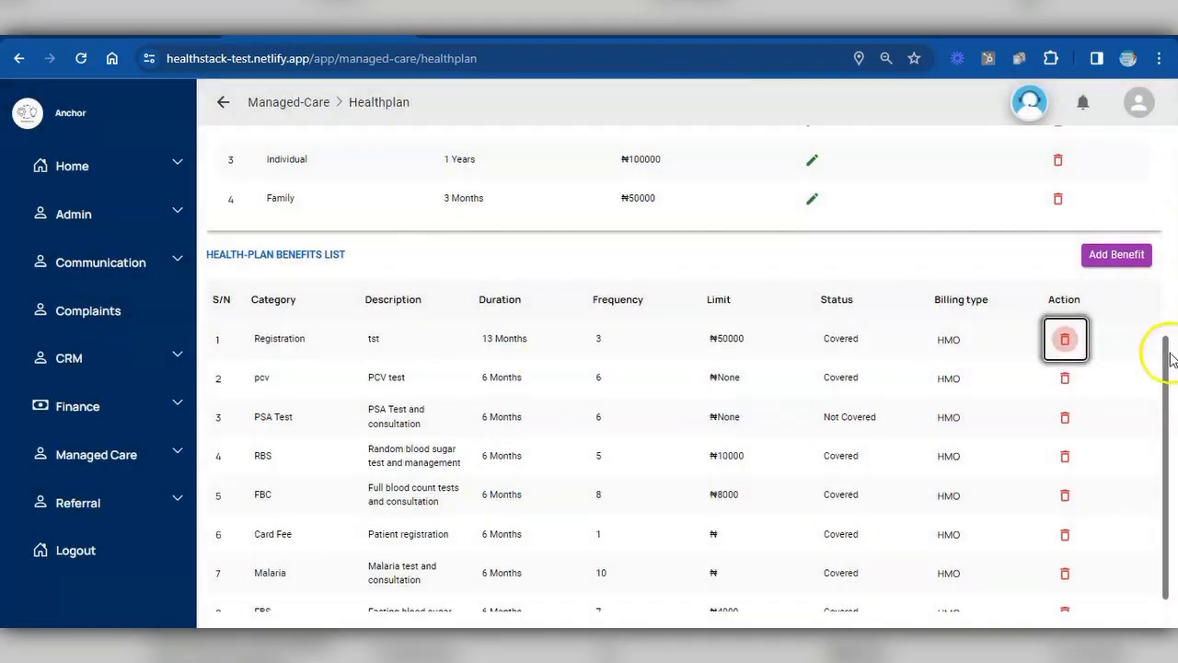
drag(1166, 368, 1160, 334)
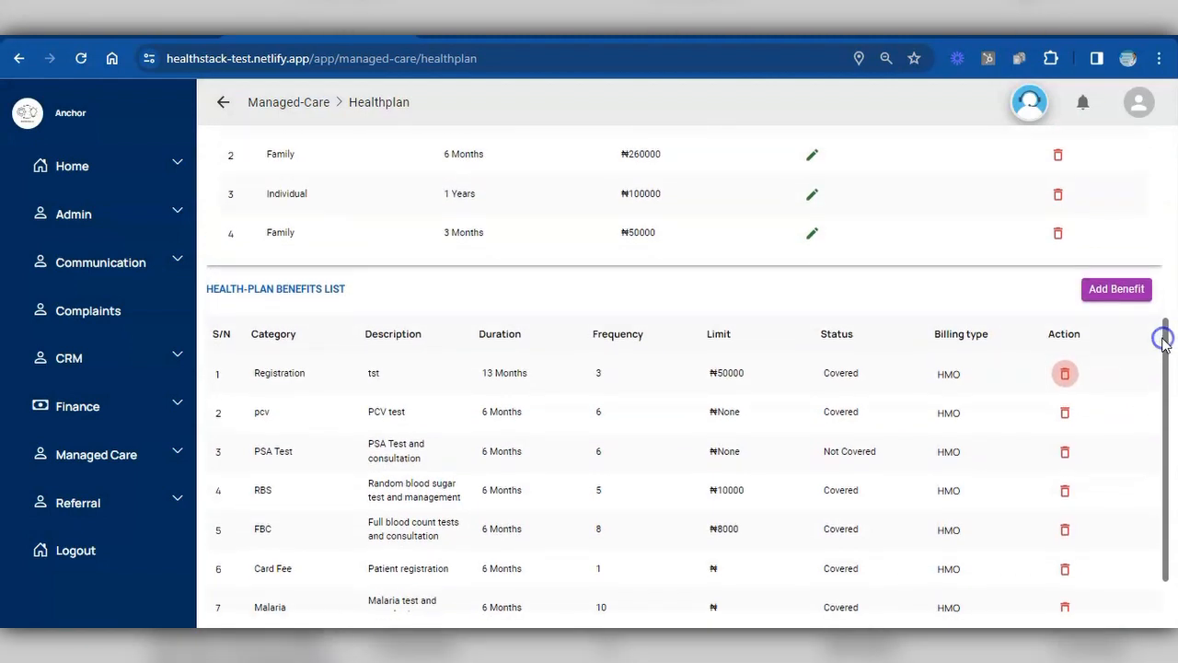
click(1116, 292)
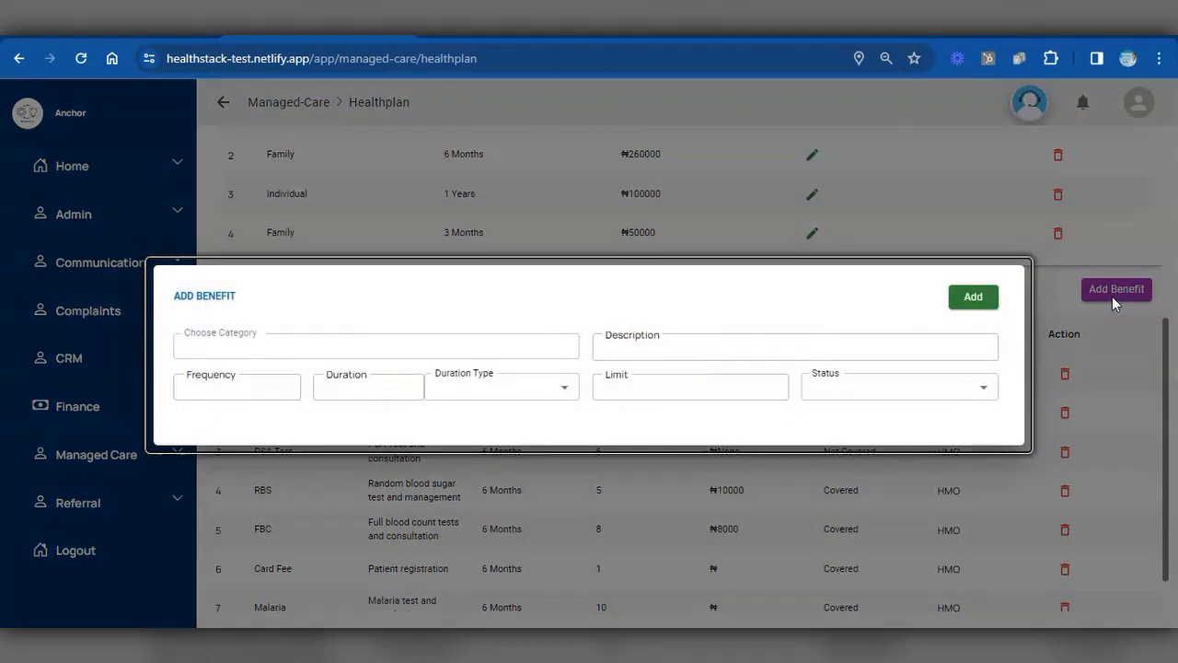
click(464, 342)
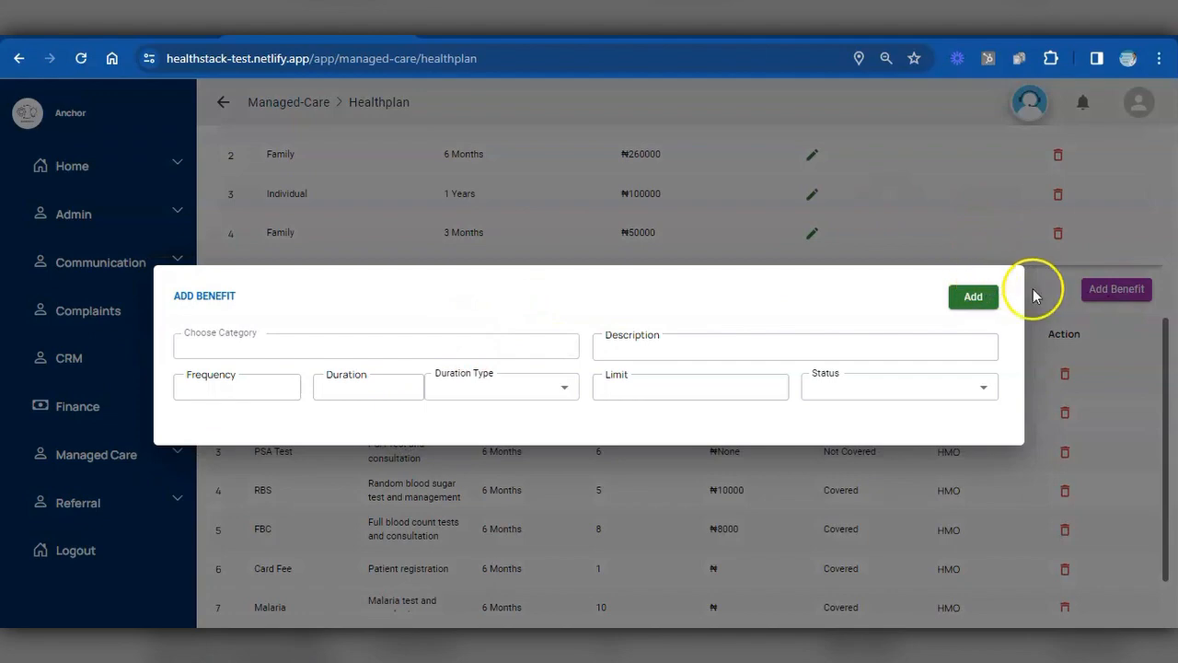
click(1032, 293)
- Start a new plan benefit with the category Antimalarial Drugs and the description "Malaria treatment"
click(1112, 289)
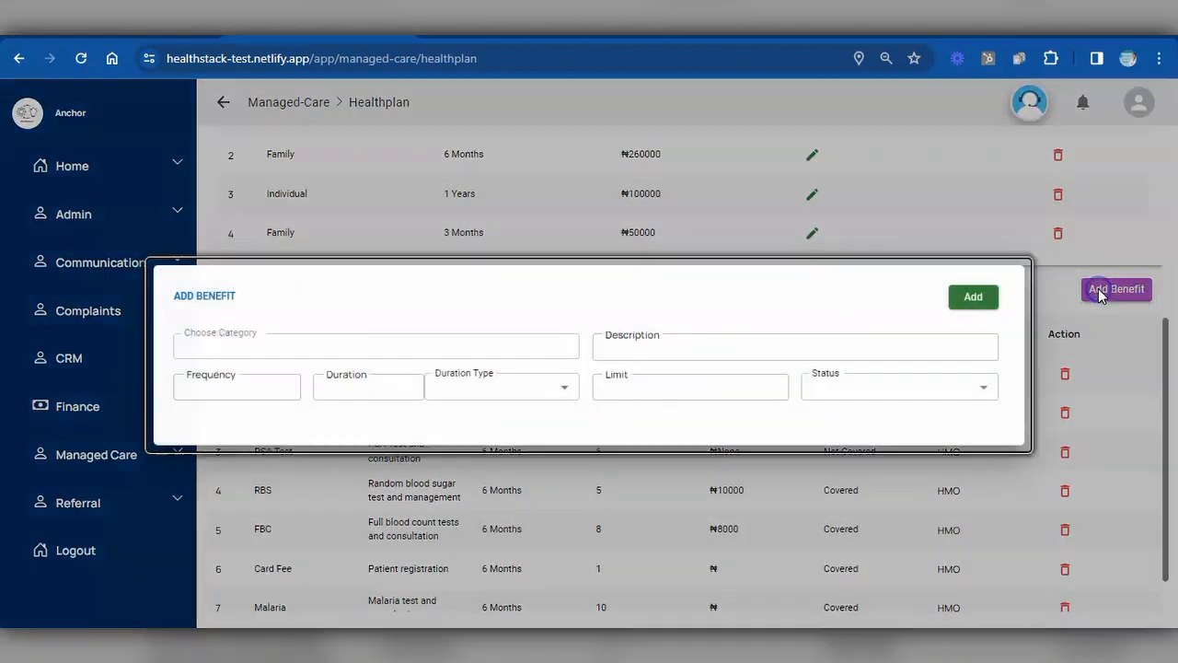
click(330, 353)
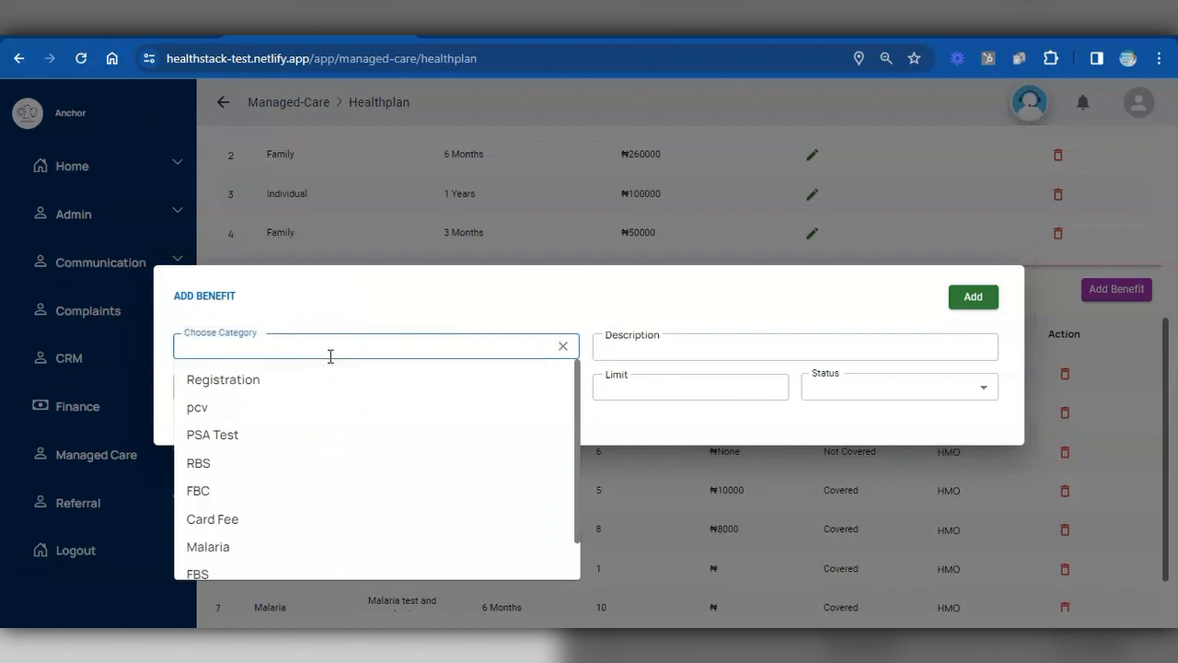
text(ANtimalarial Drugs)
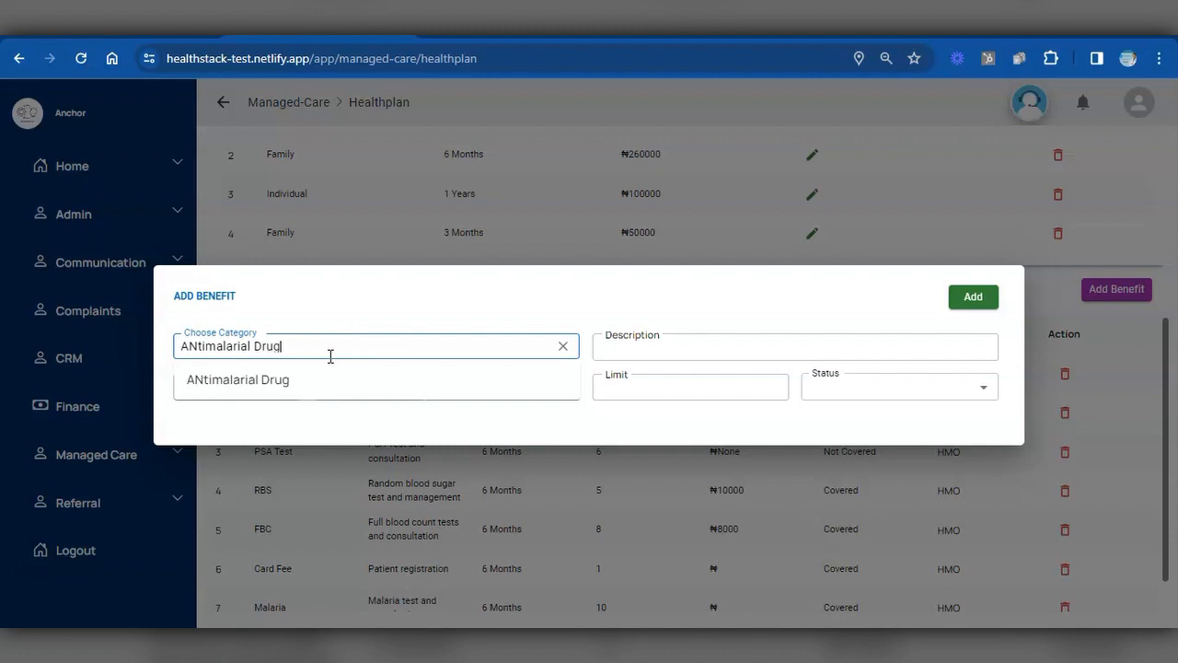
click(189, 345)
key(Delete)
text(n)
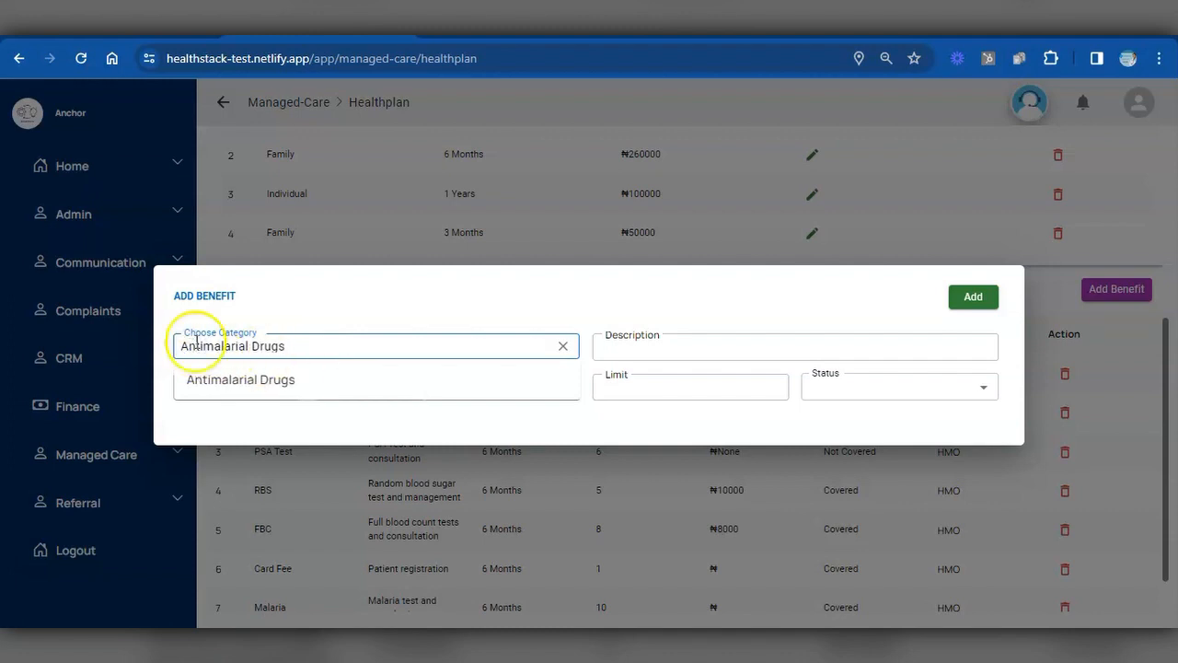
click(276, 381)
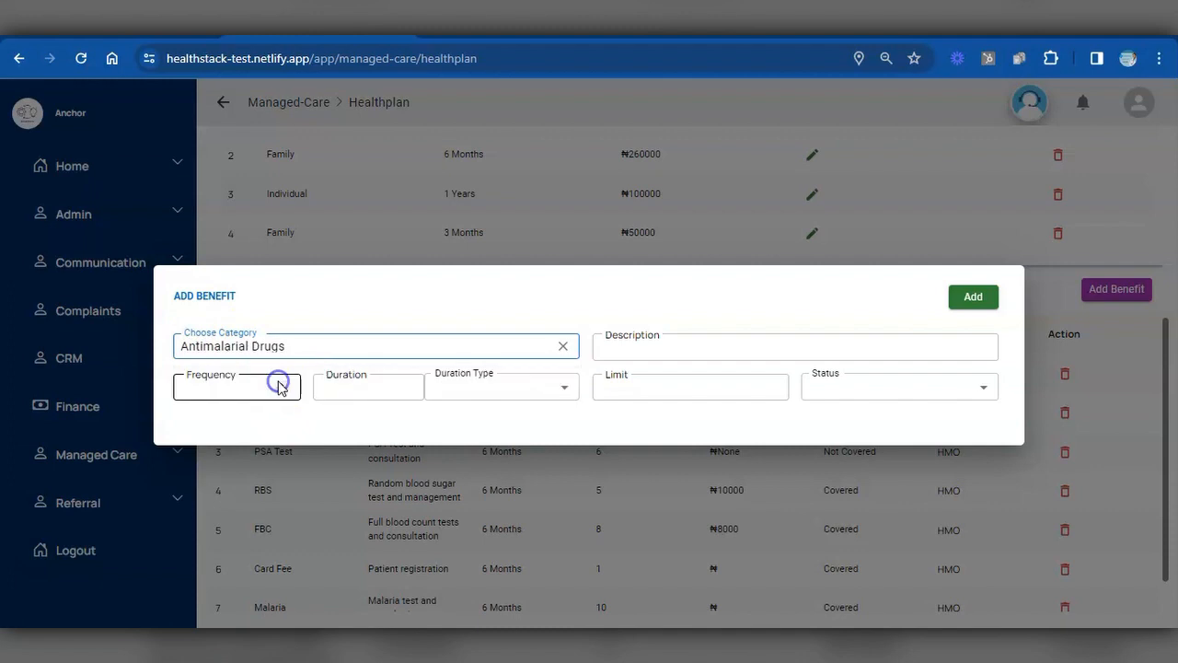
click(659, 348)
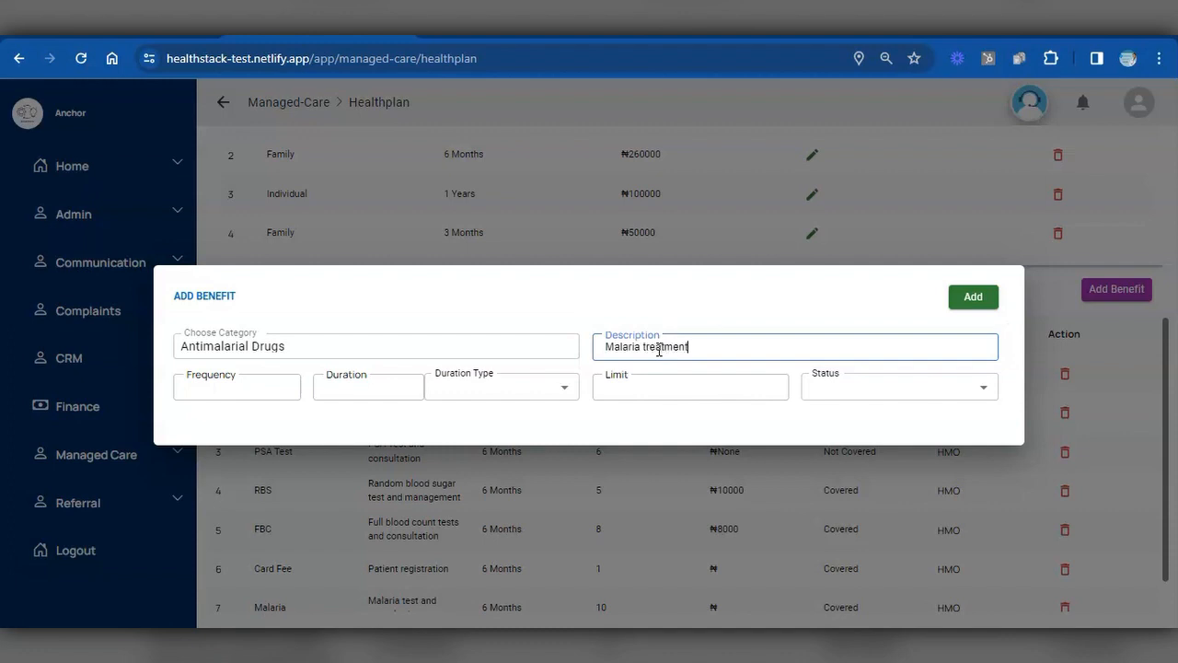
- Set the Antimalarial Drugs benefit's duration to 12 Months
click(281, 389)
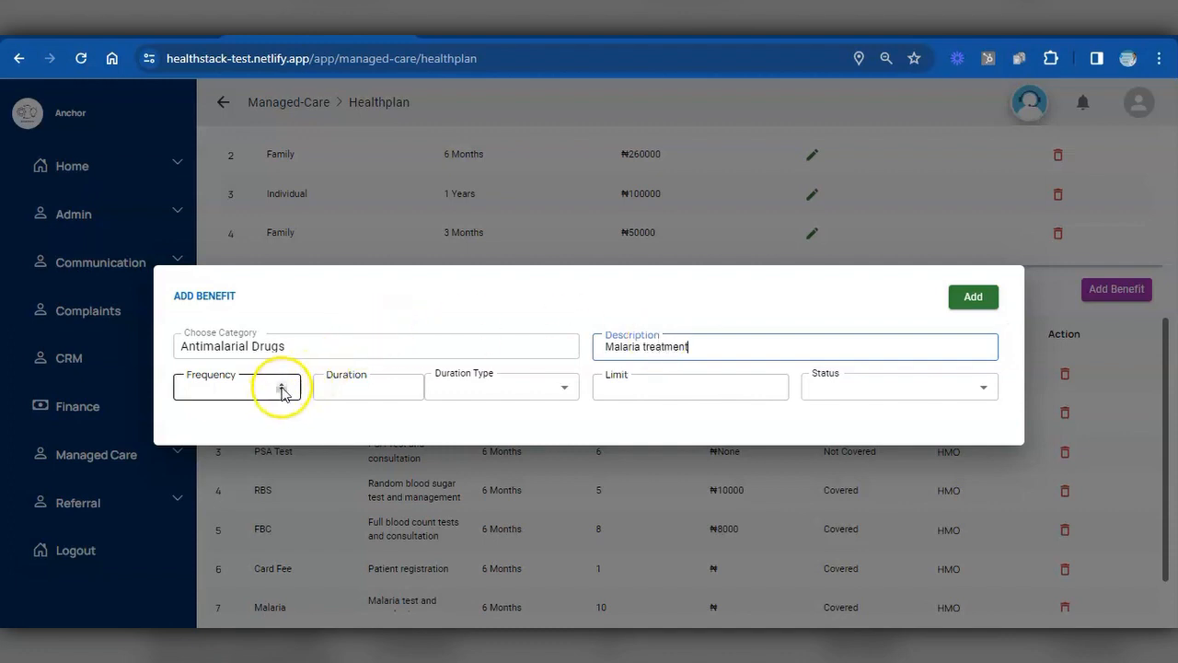
click(334, 388)
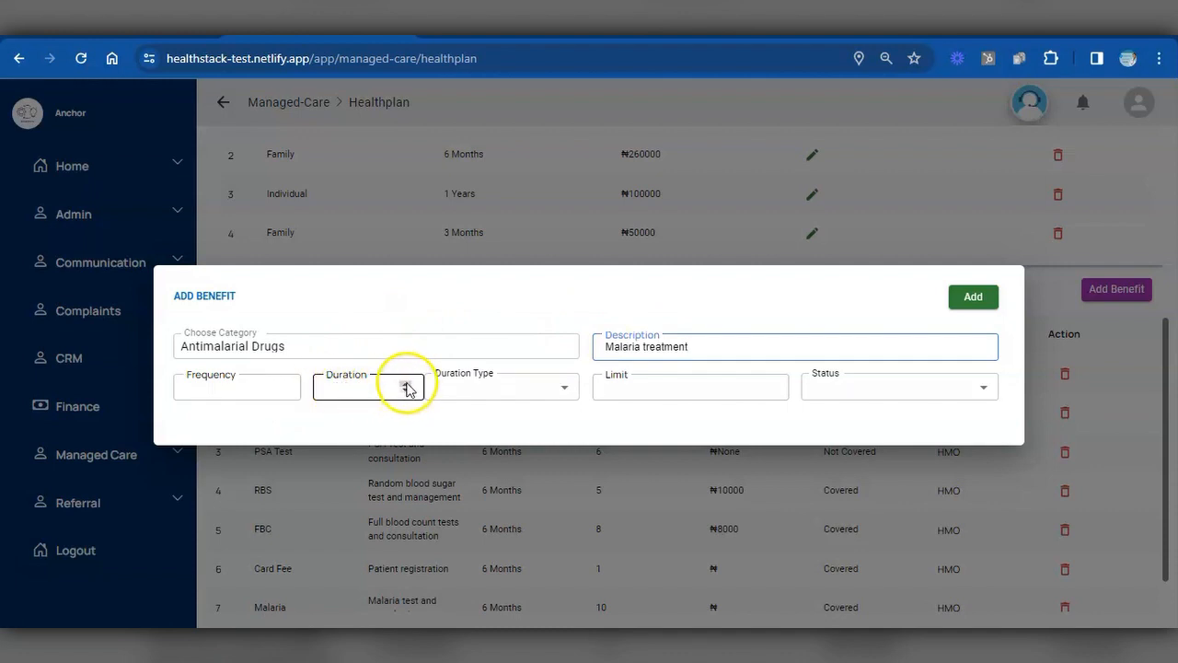
click(367, 389)
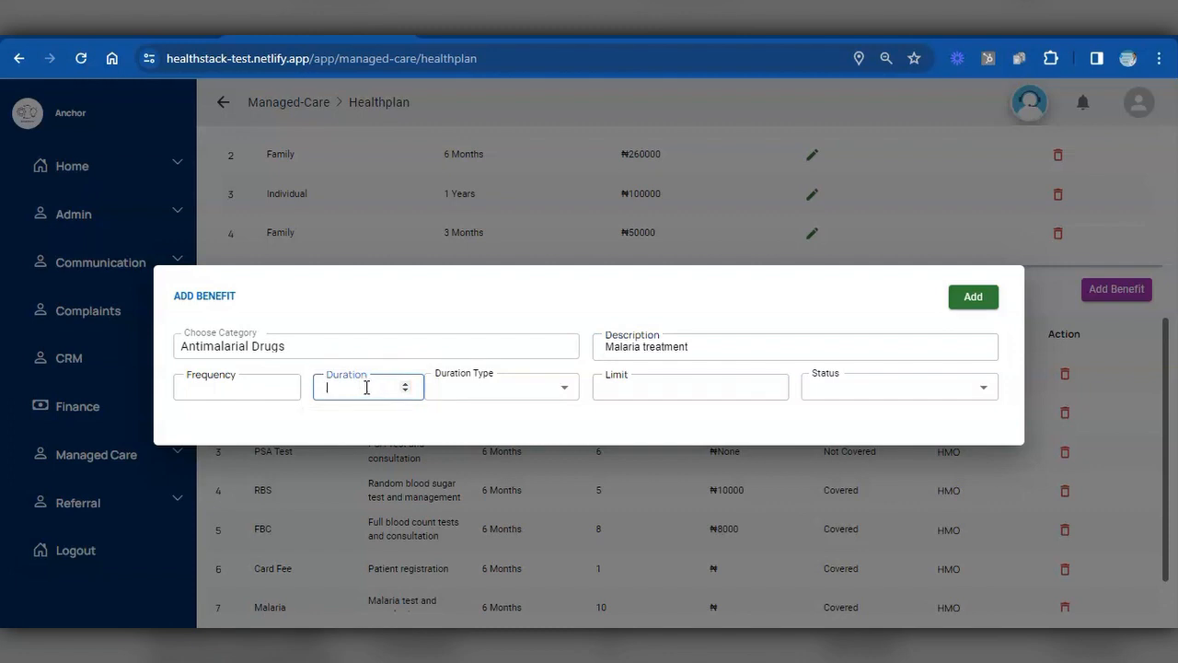
click(440, 394)
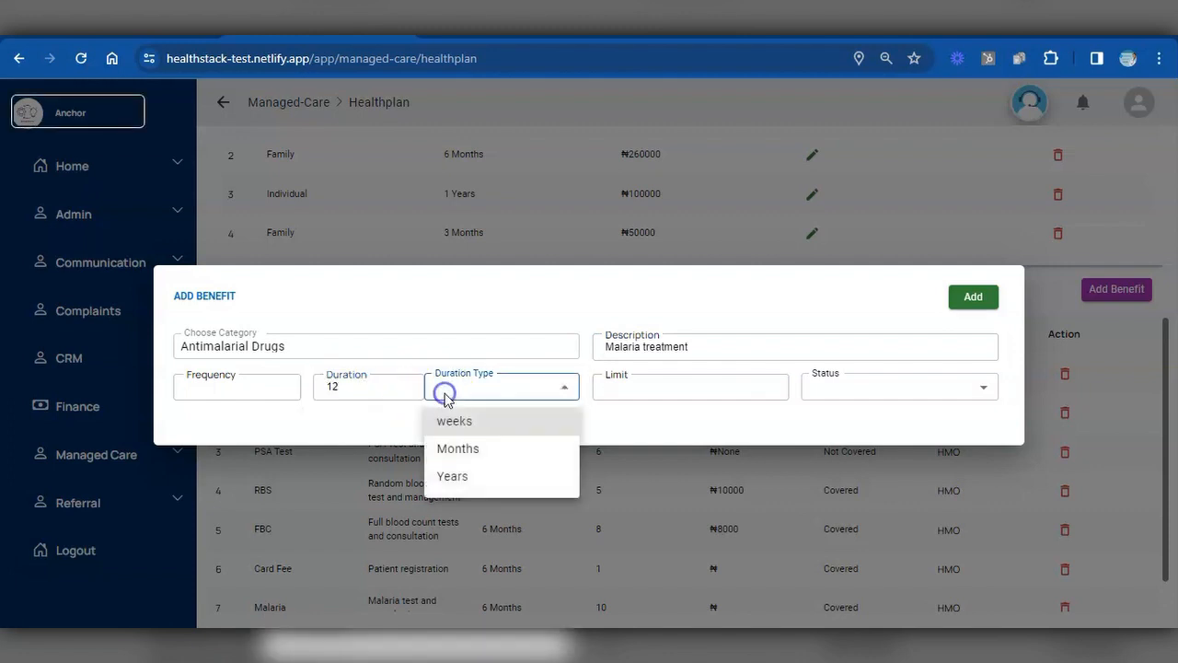
click(451, 449)
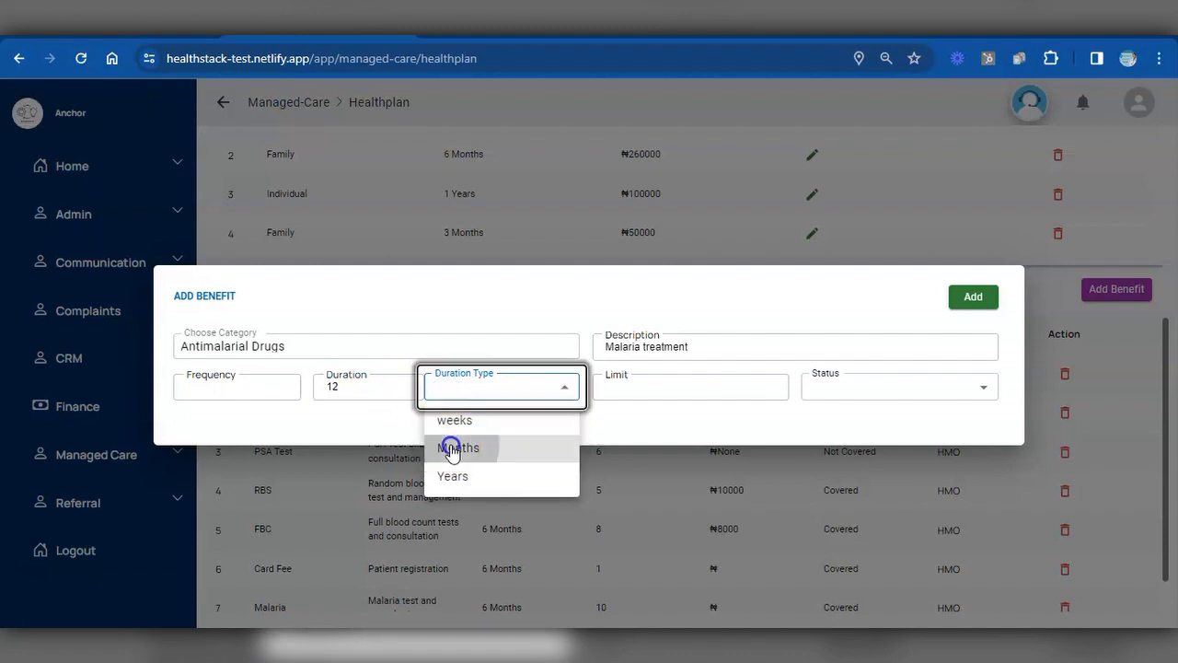
- Set the benefit's limit and frequency to 0 and its status to Covered, and add it to the plan
click(625, 387)
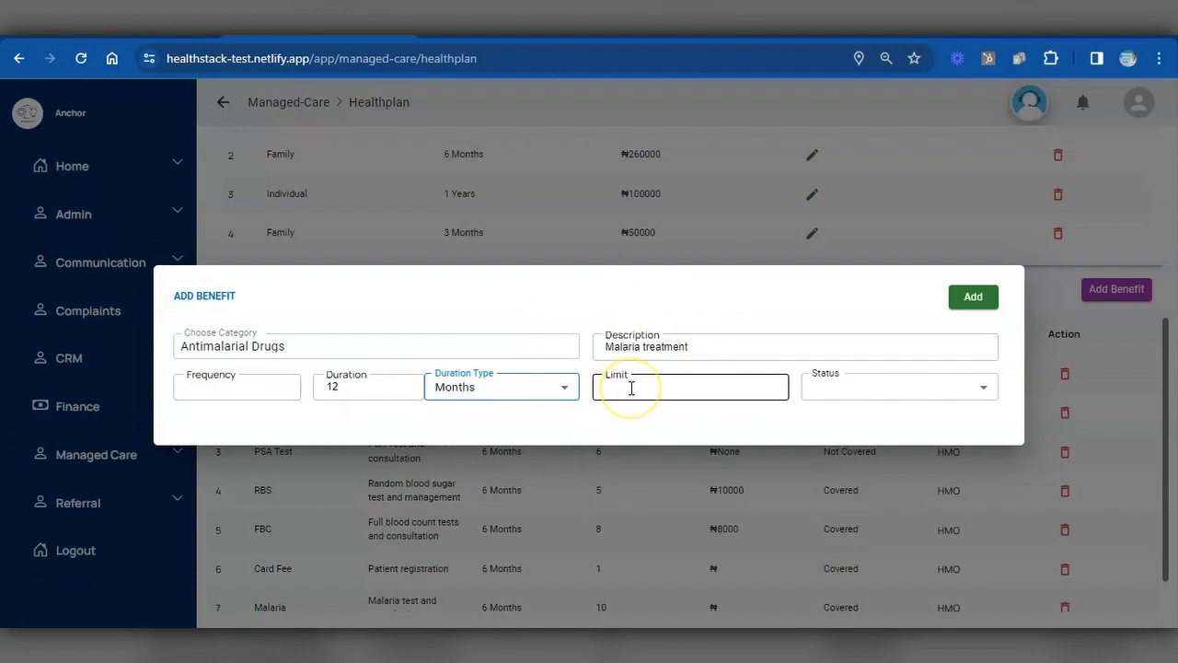
click(630, 387)
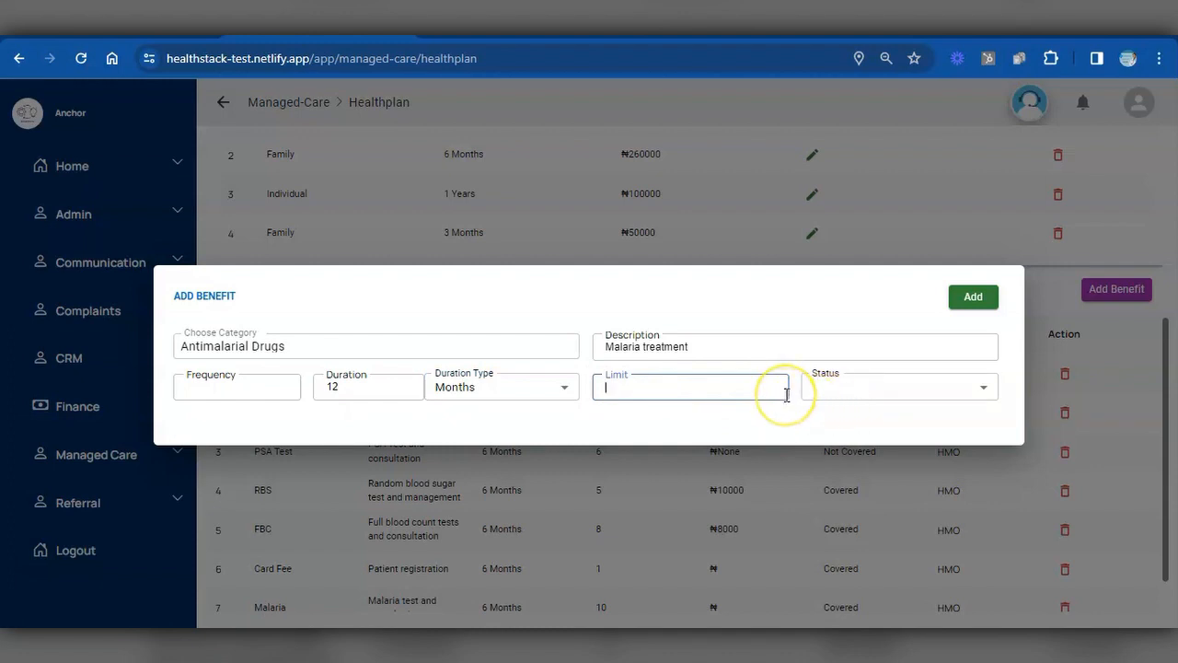
click(242, 388)
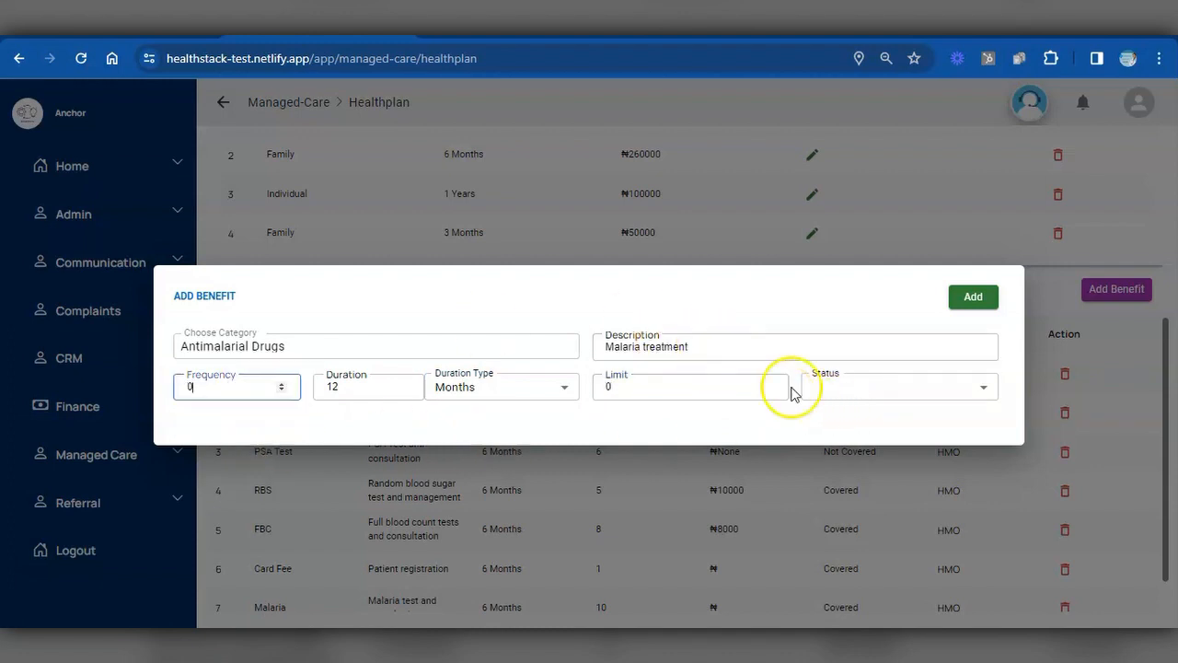
click(835, 394)
click(836, 424)
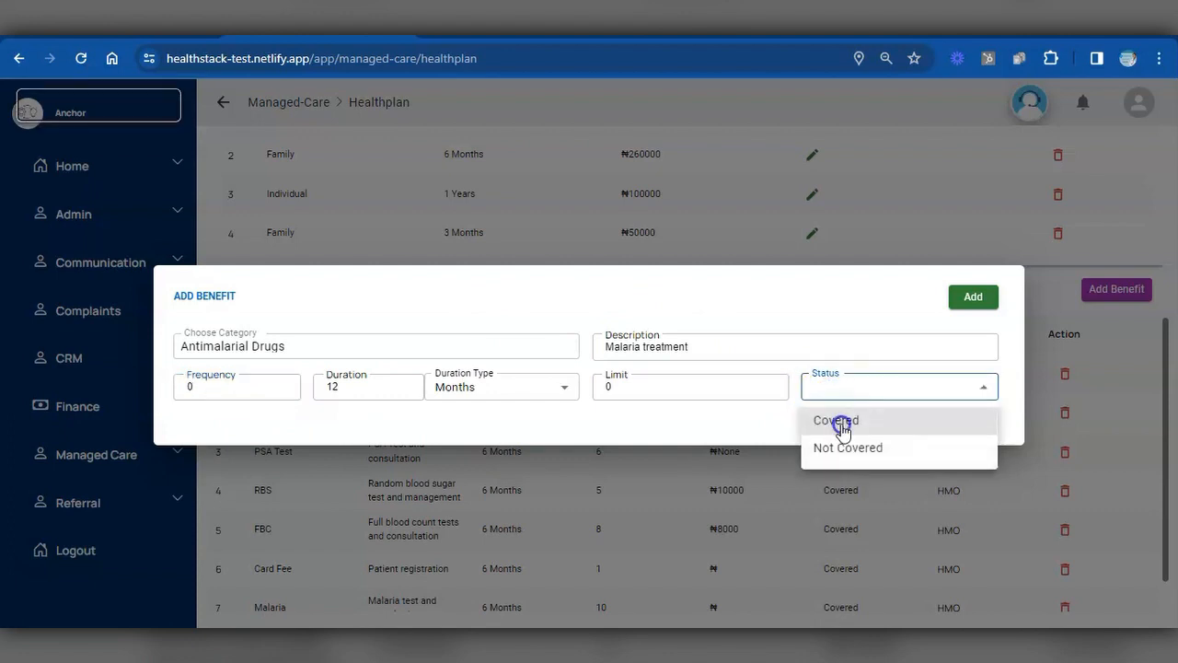
click(974, 299)
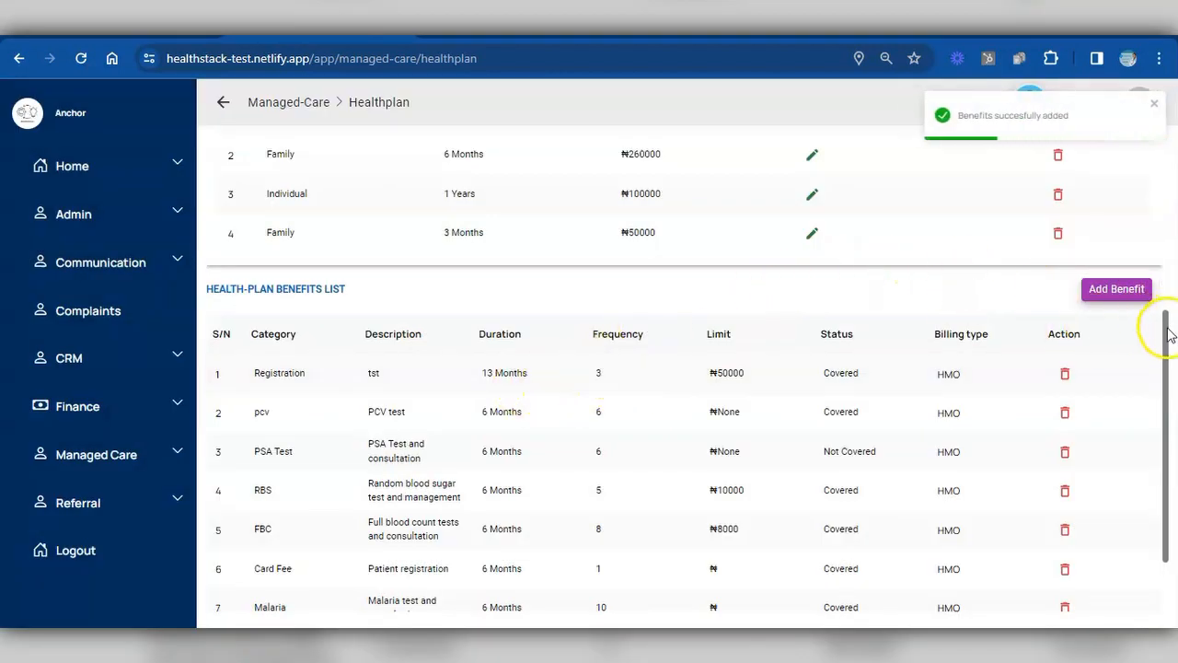
- Check the new benefit in the Silver plan's benefits list, and return to the list of health plans
drag(1165, 324, 1153, 446)
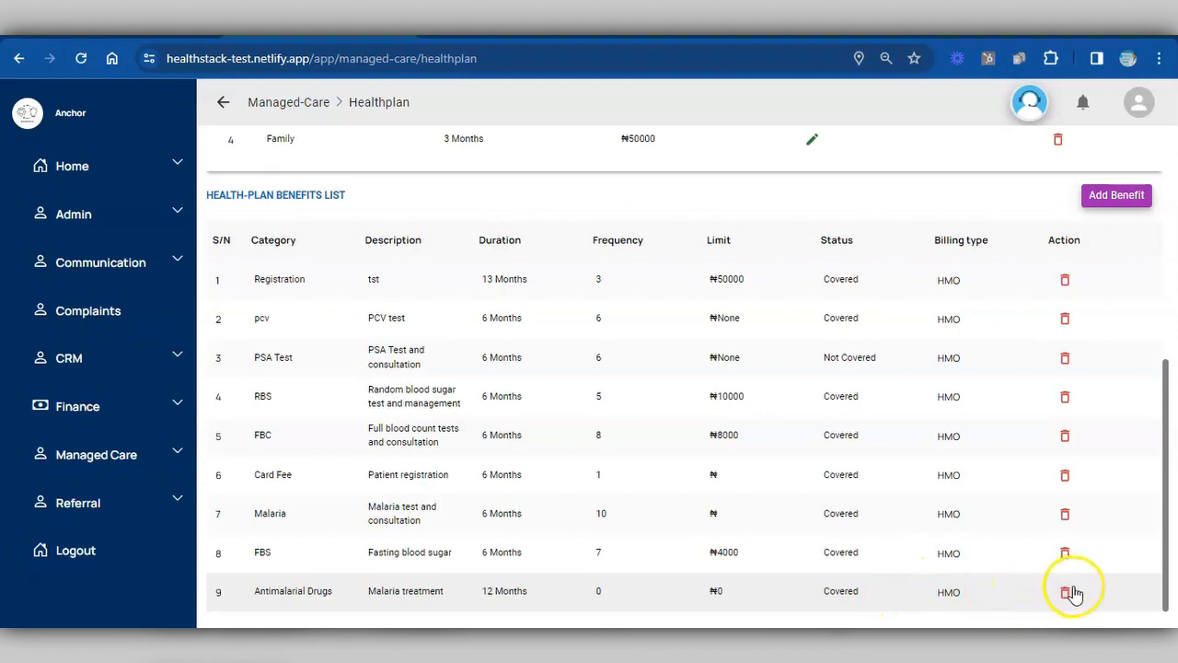
drag(1167, 539, 1130, 262)
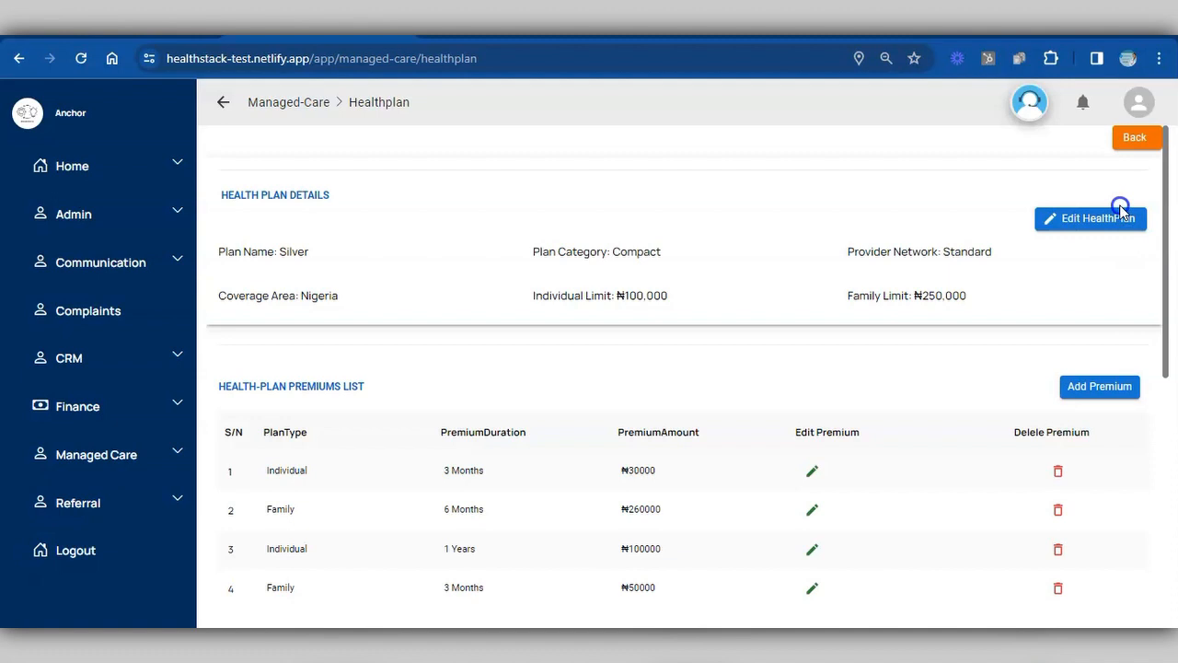
click(1138, 139)
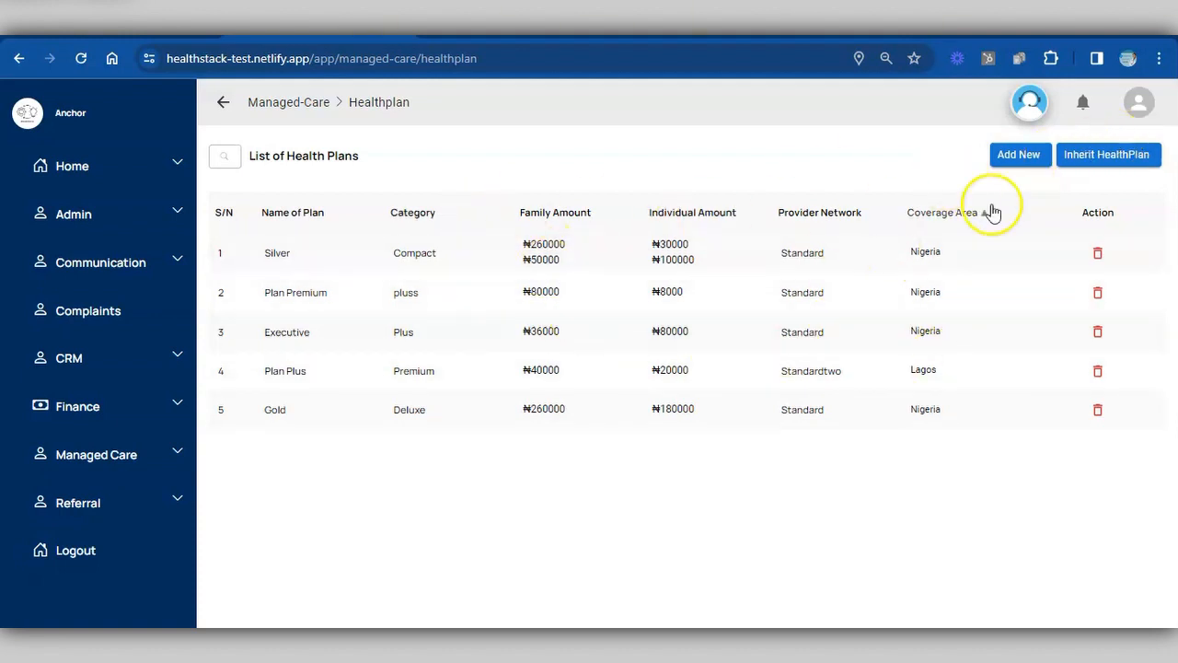
- Start a new health plan named Demo Care with the category Compact
click(1020, 156)
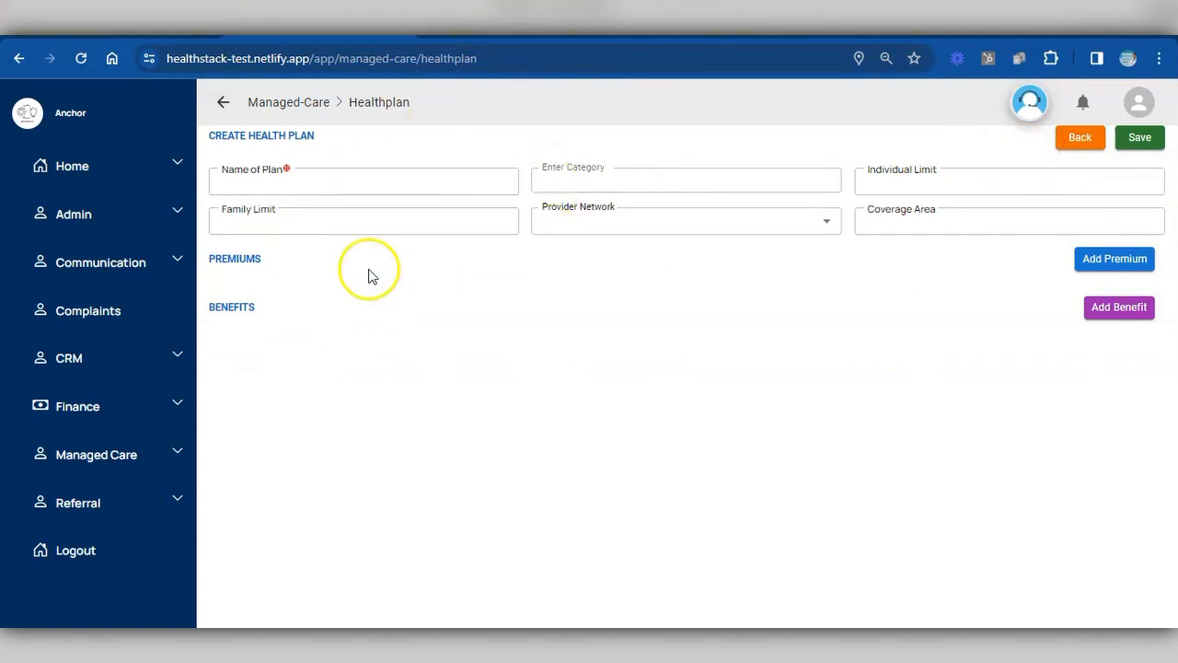
click(451, 173)
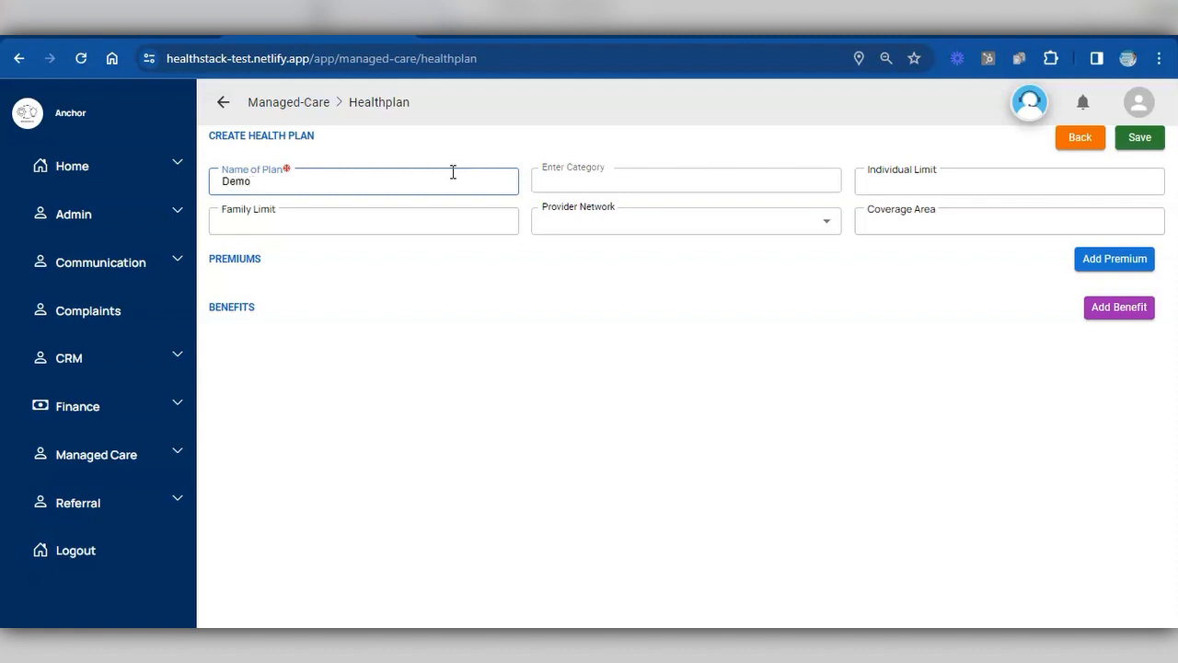
click(571, 184)
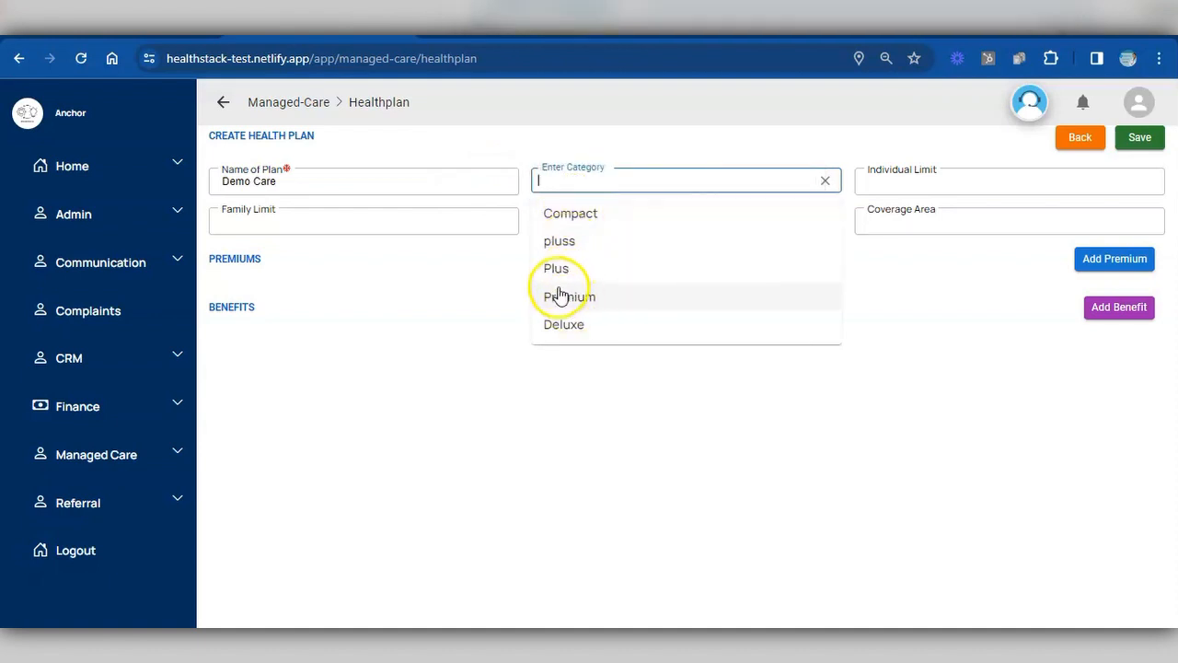
click(596, 215)
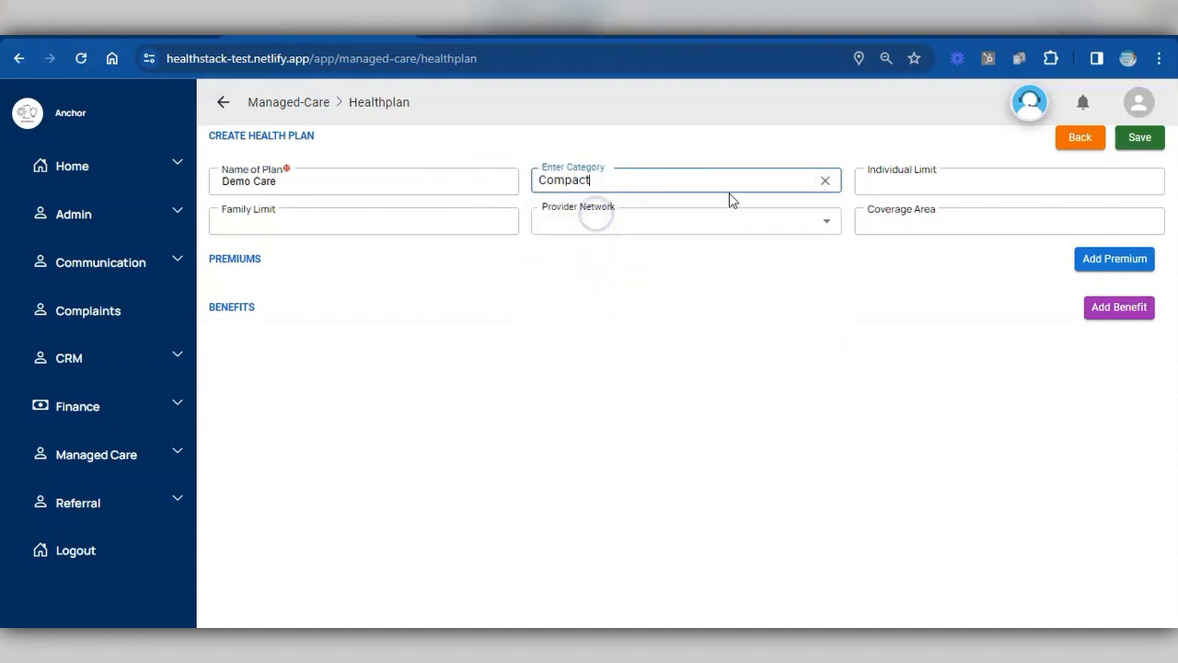
- Set the Demo Care plan's individual limit to 150000 and its family limit to 350000
click(886, 190)
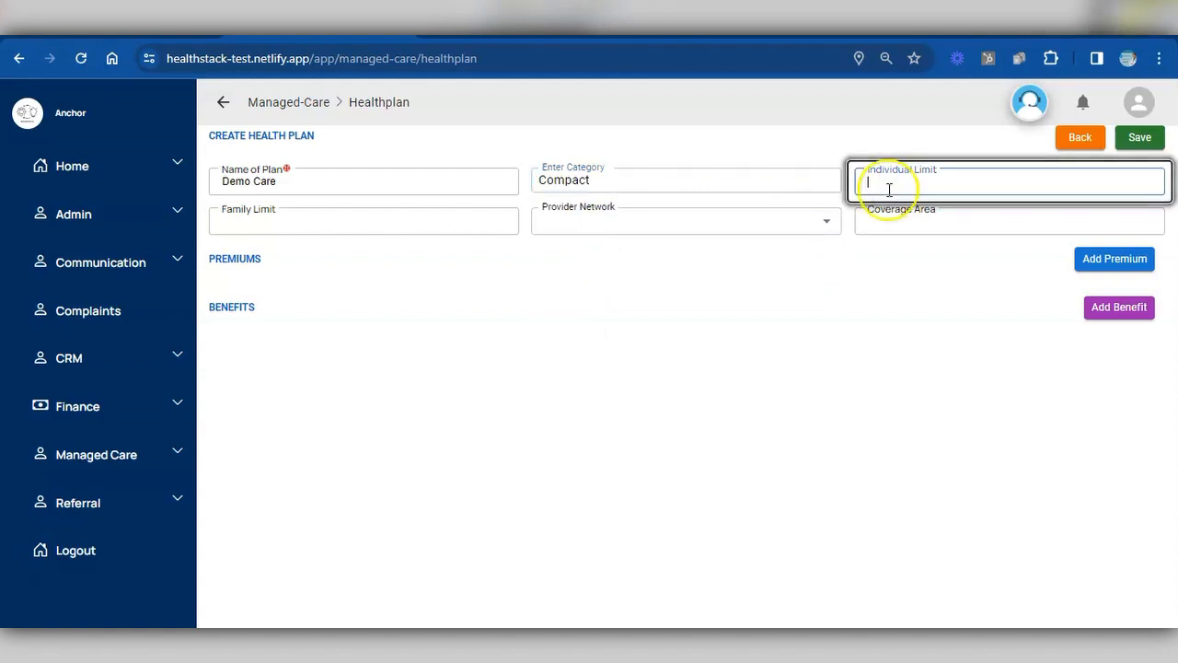
click(885, 185)
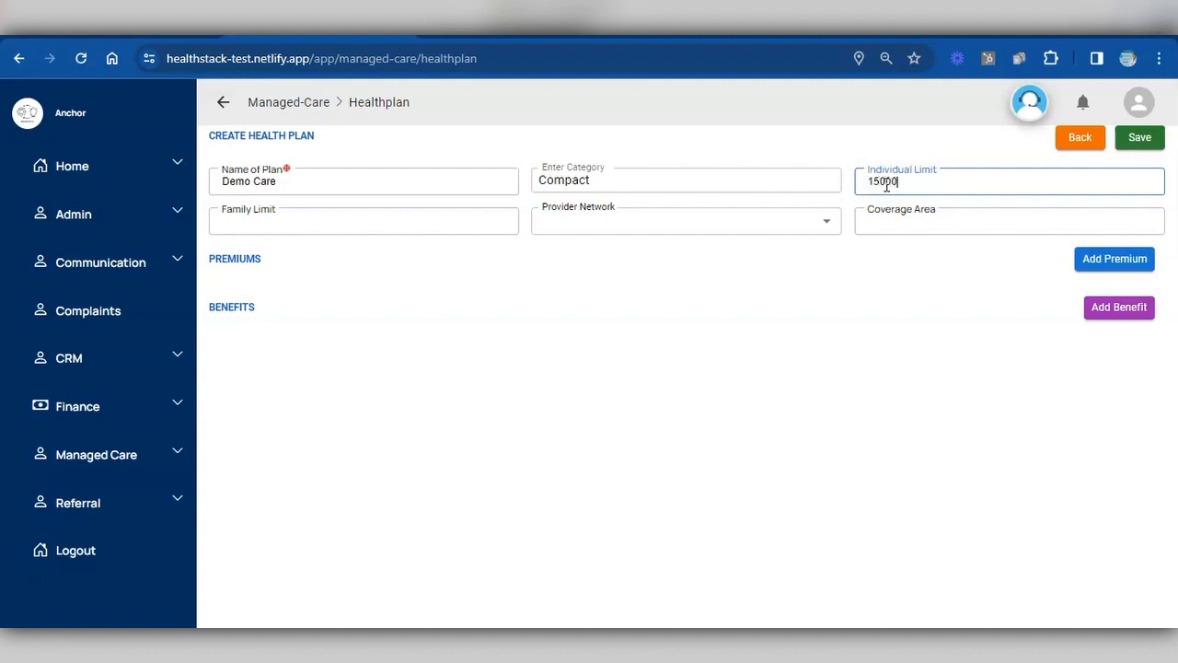
text(150000)
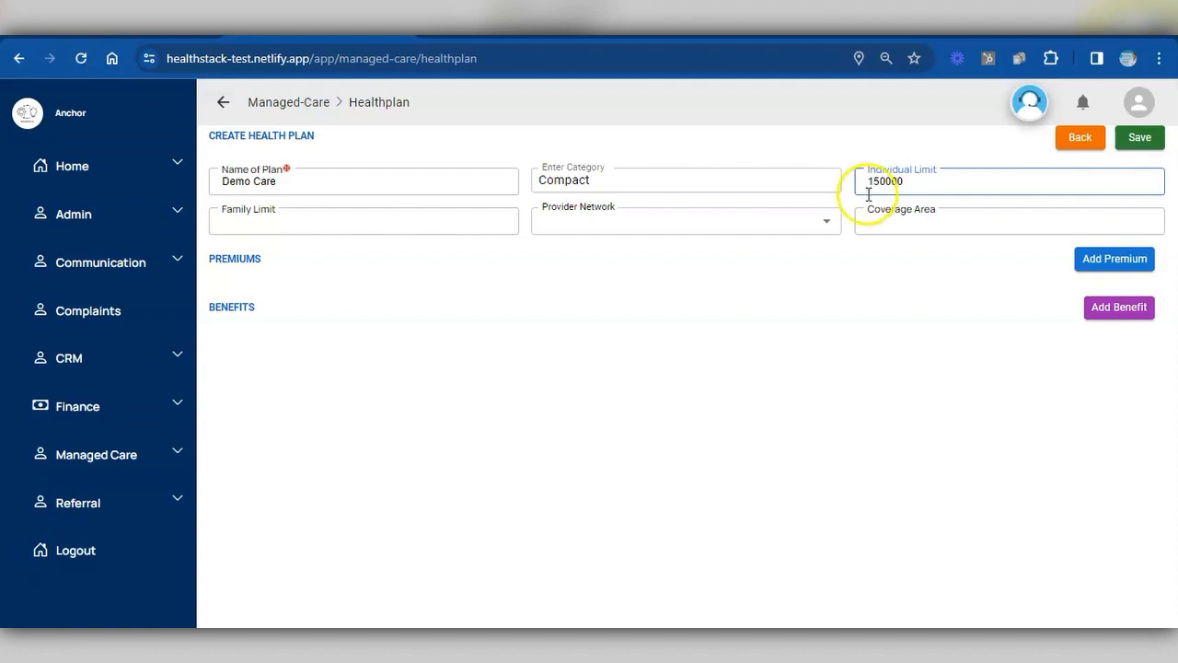
click(454, 223)
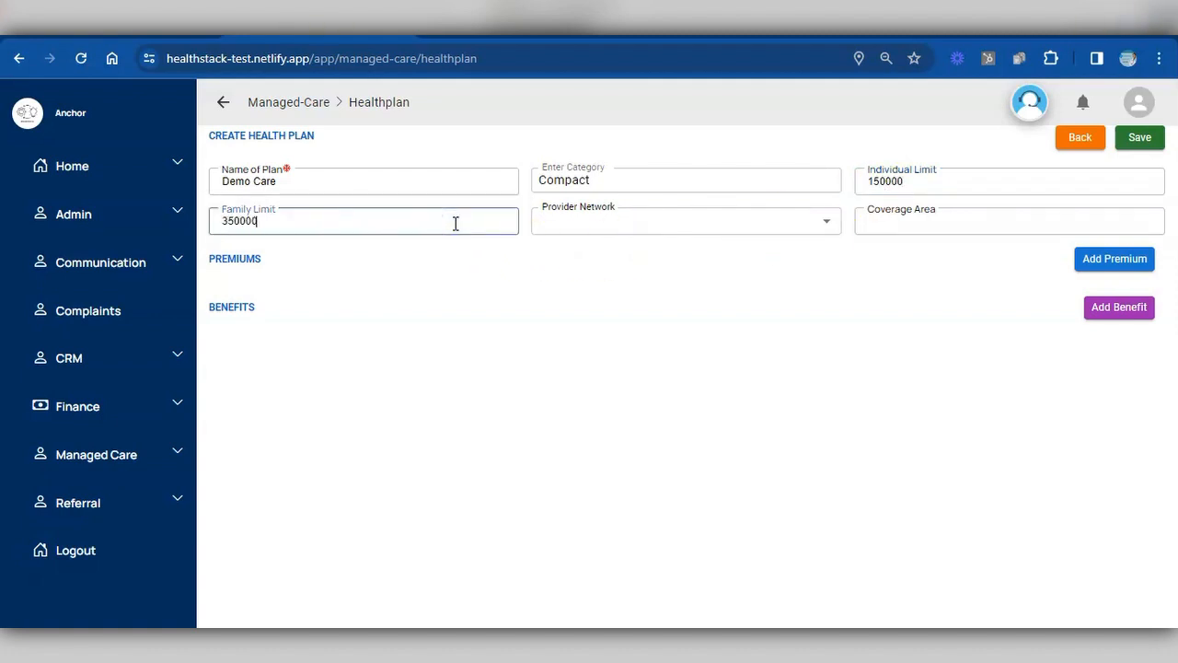
- Set the plan's provider network to Standard and its coverage area to Nigeria
click(567, 224)
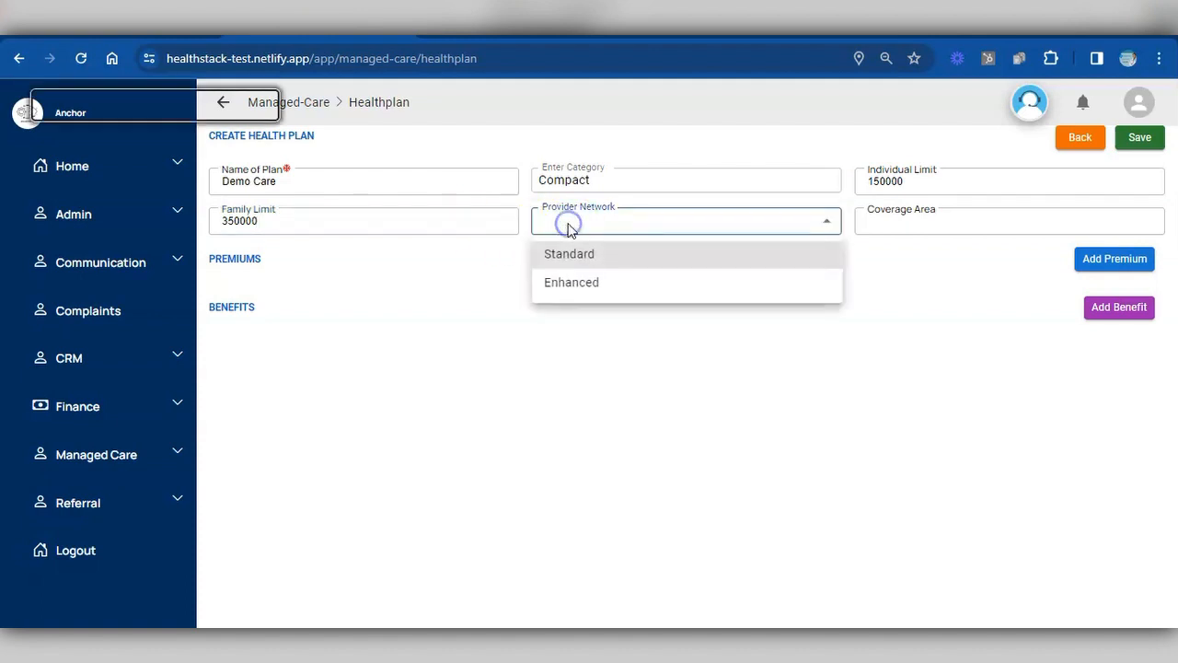
click(573, 251)
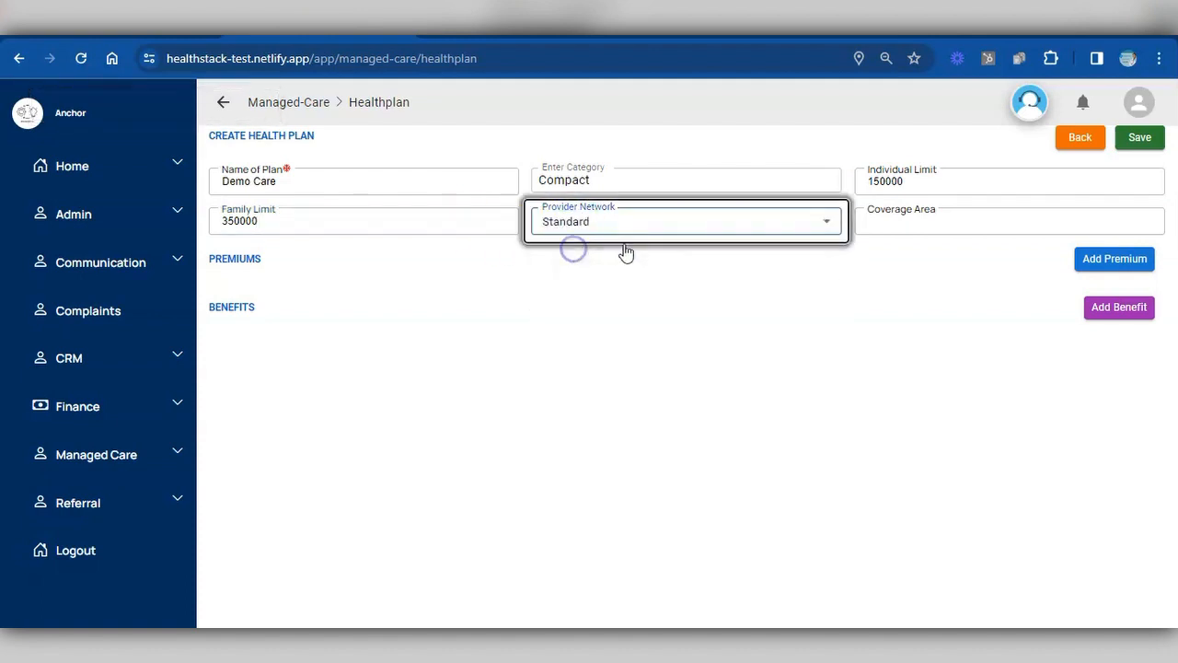
click(909, 226)
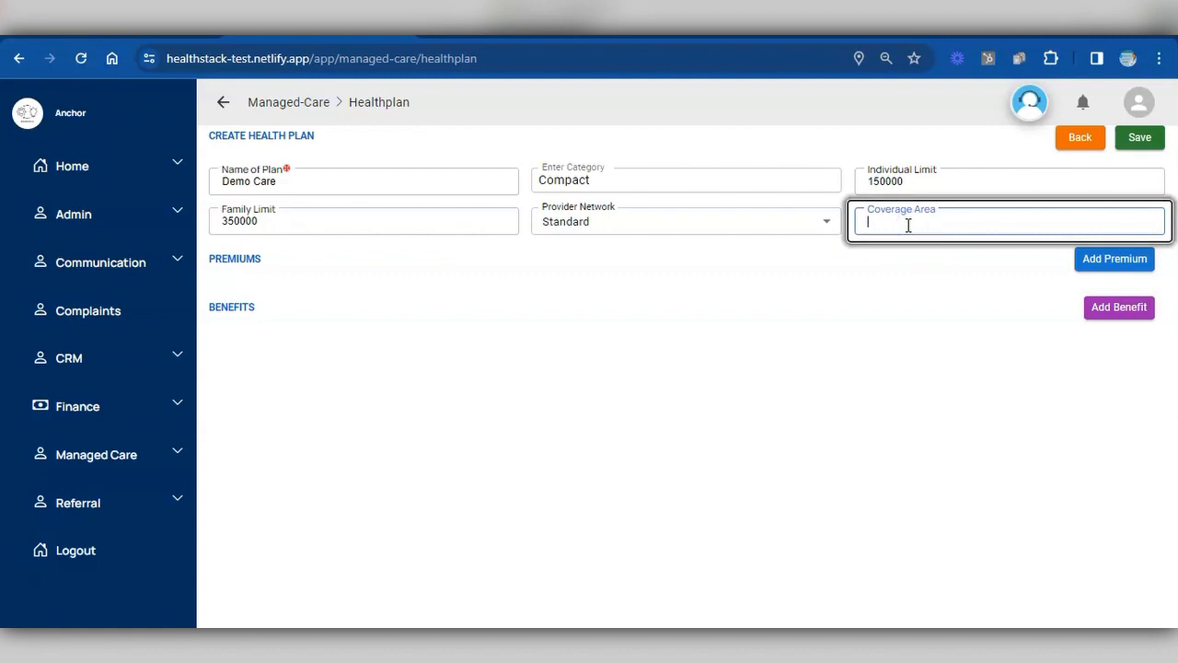
text(Nigeria)
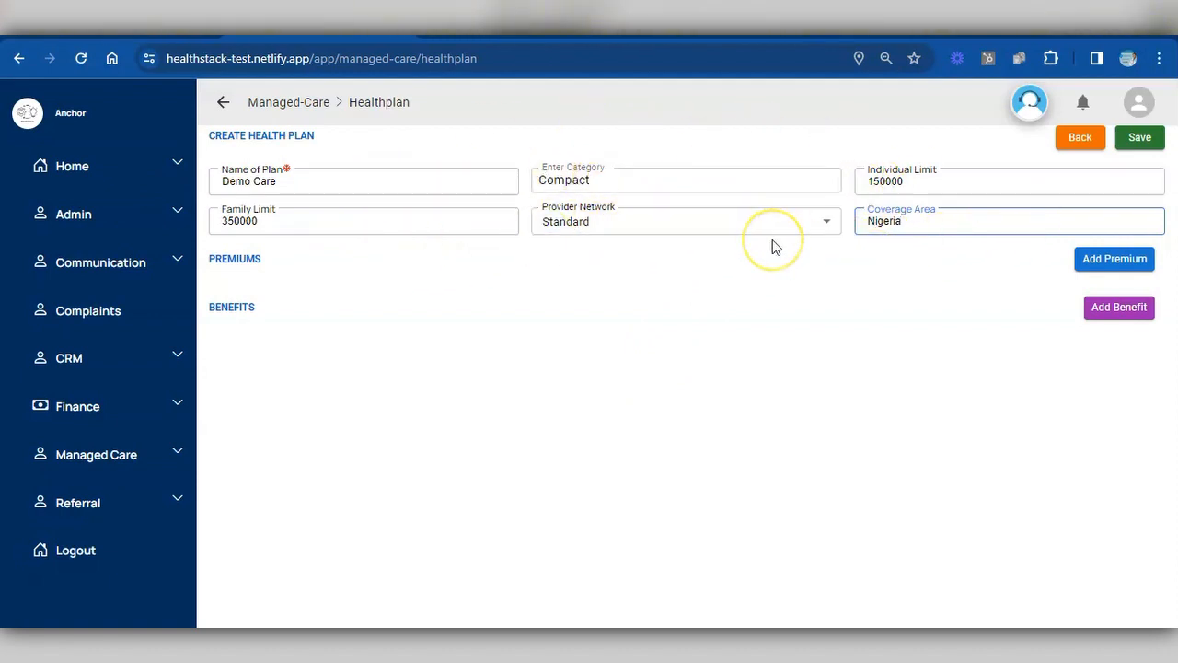
- Add an Individual premium of 200000 with a duration of 1 year to the Demo Care plan
click(1100, 262)
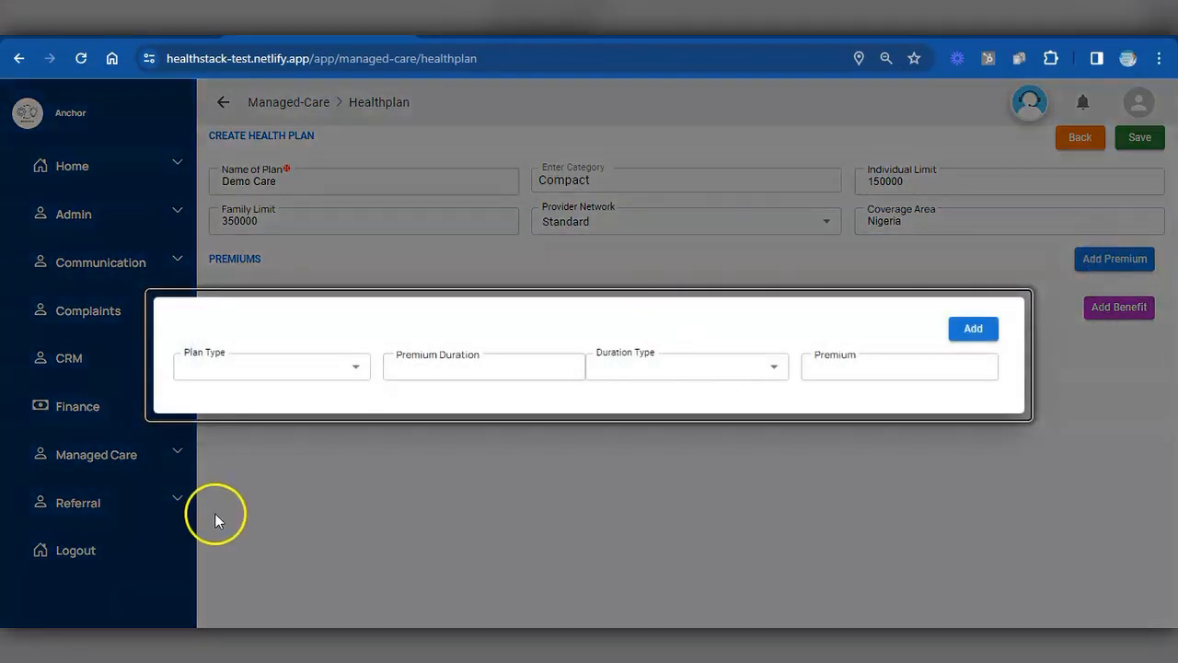
click(313, 374)
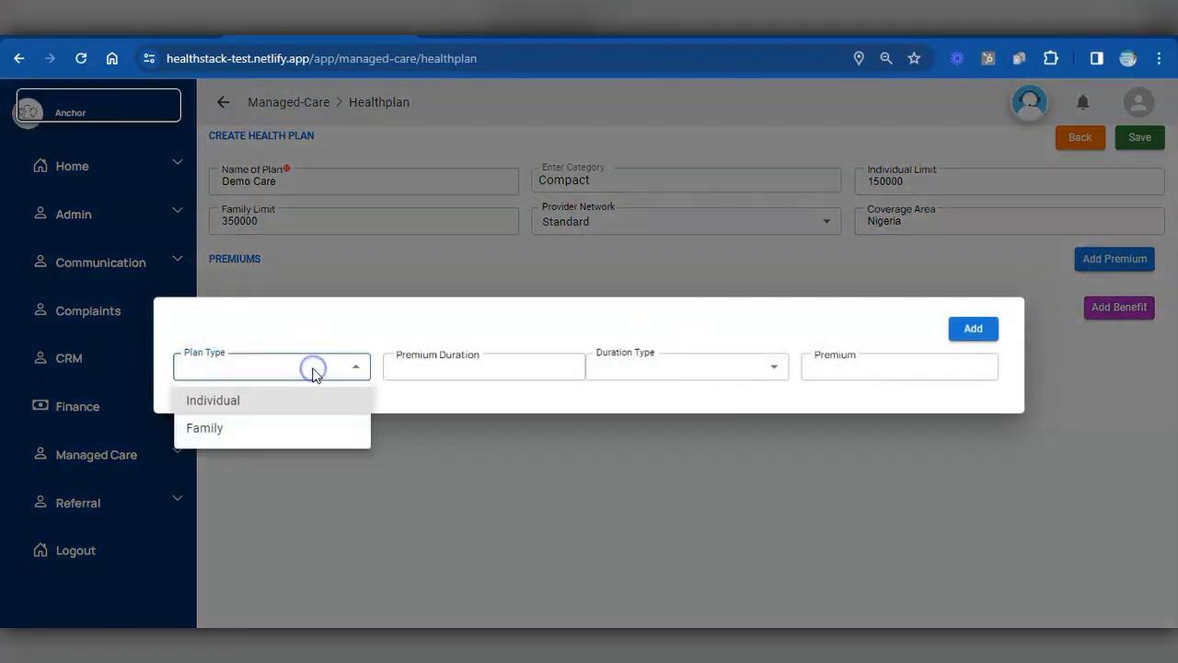
click(238, 411)
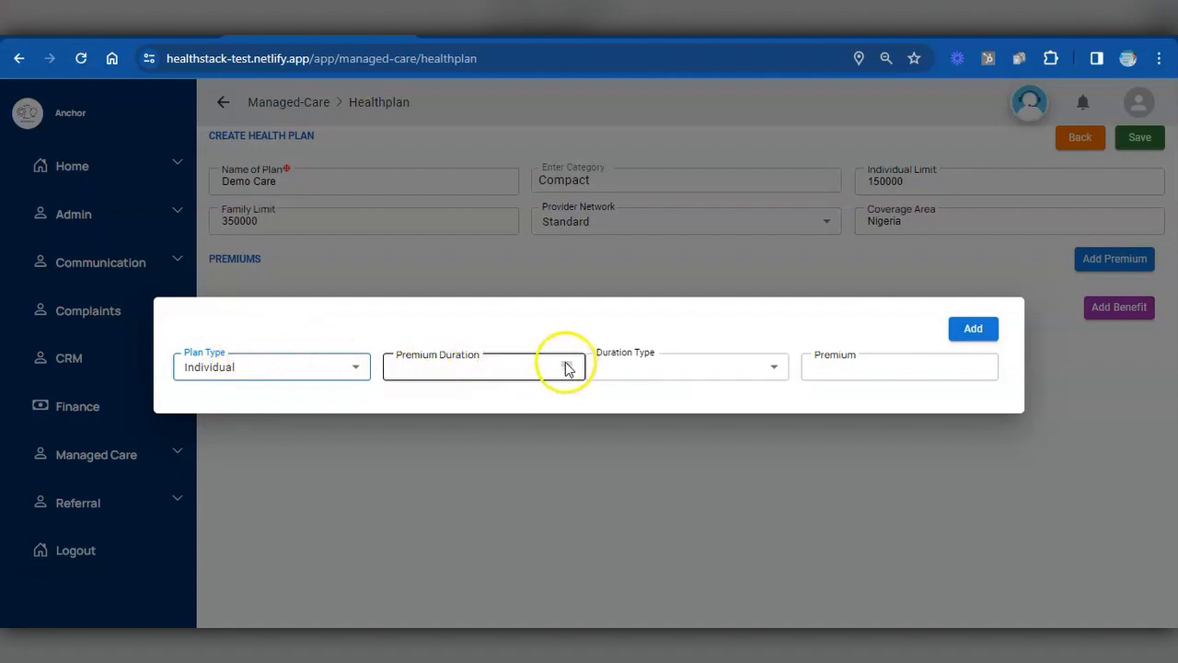
click(532, 369)
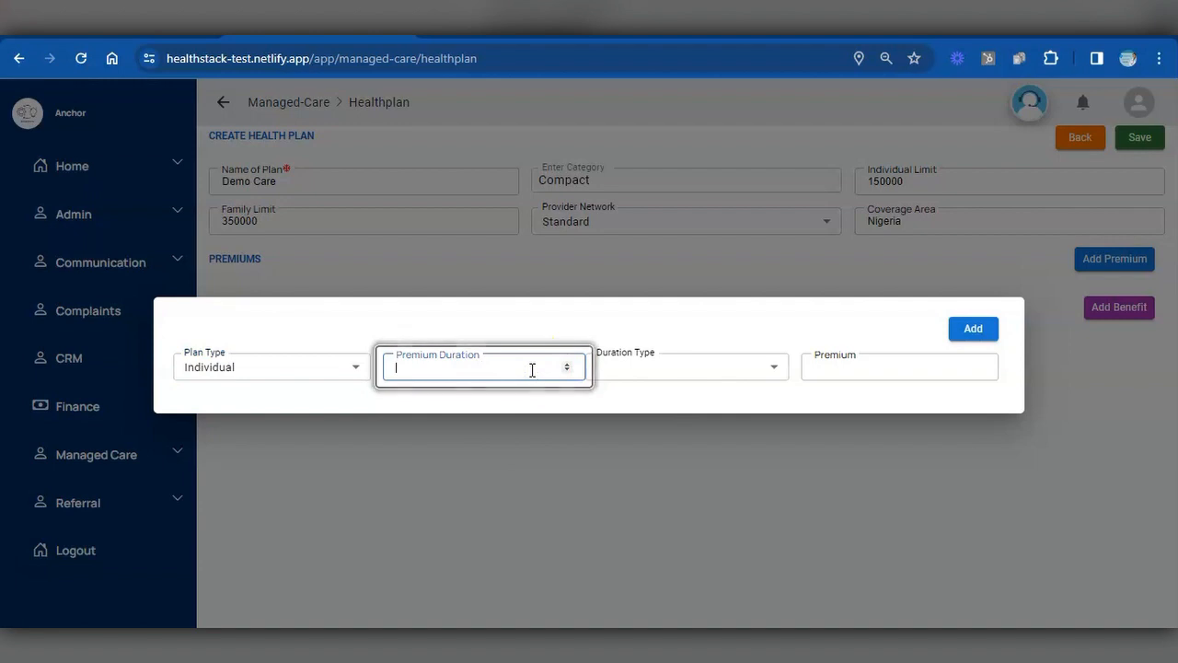
text(1)
click(623, 371)
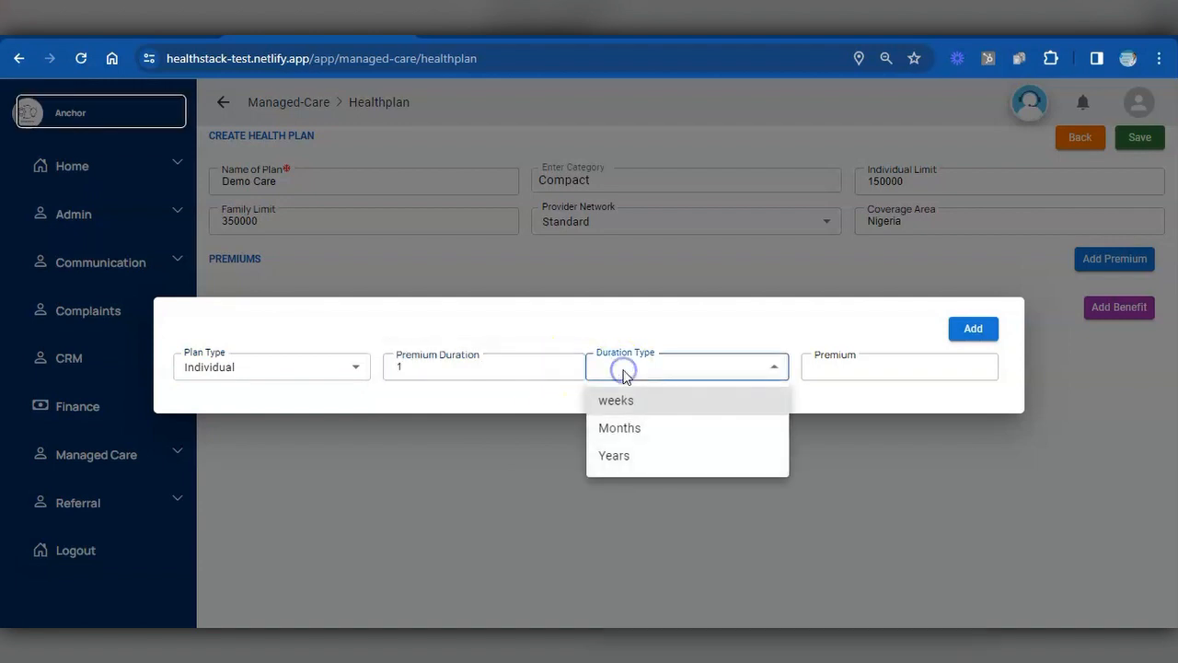
click(616, 452)
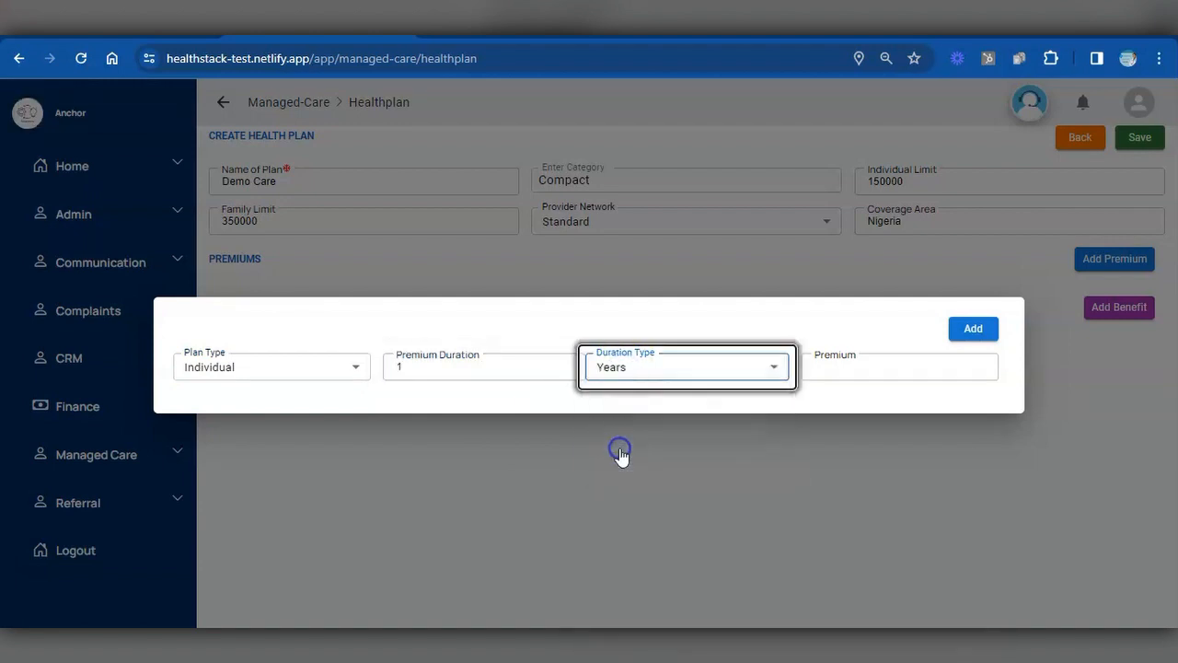
click(836, 368)
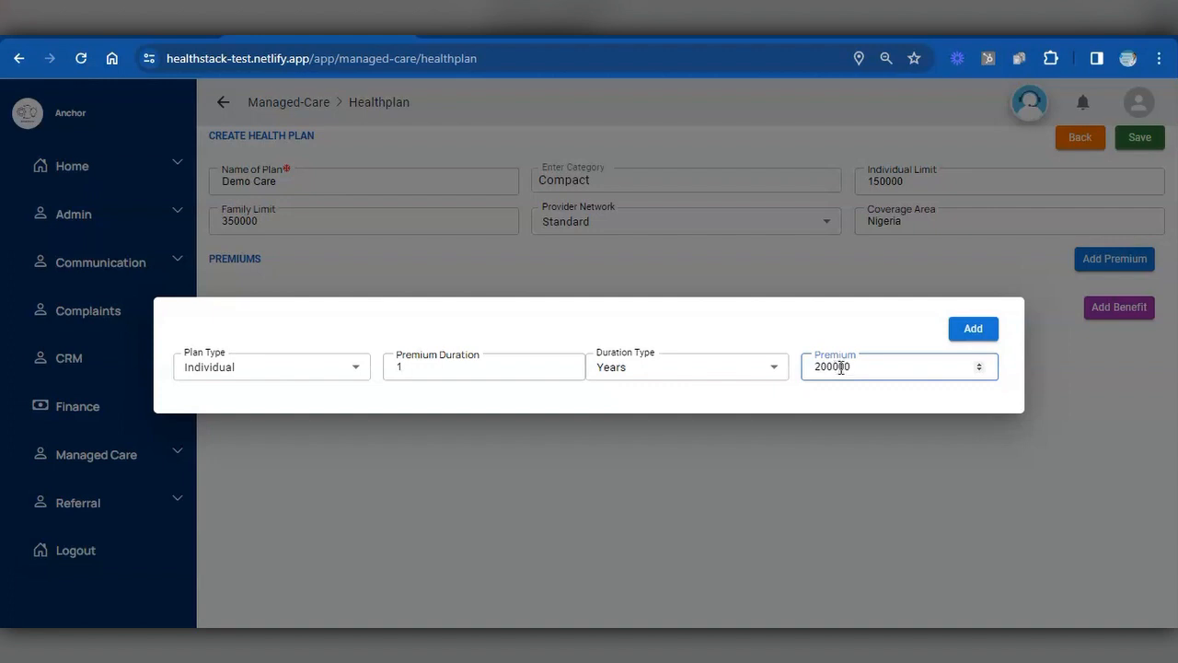
click(964, 329)
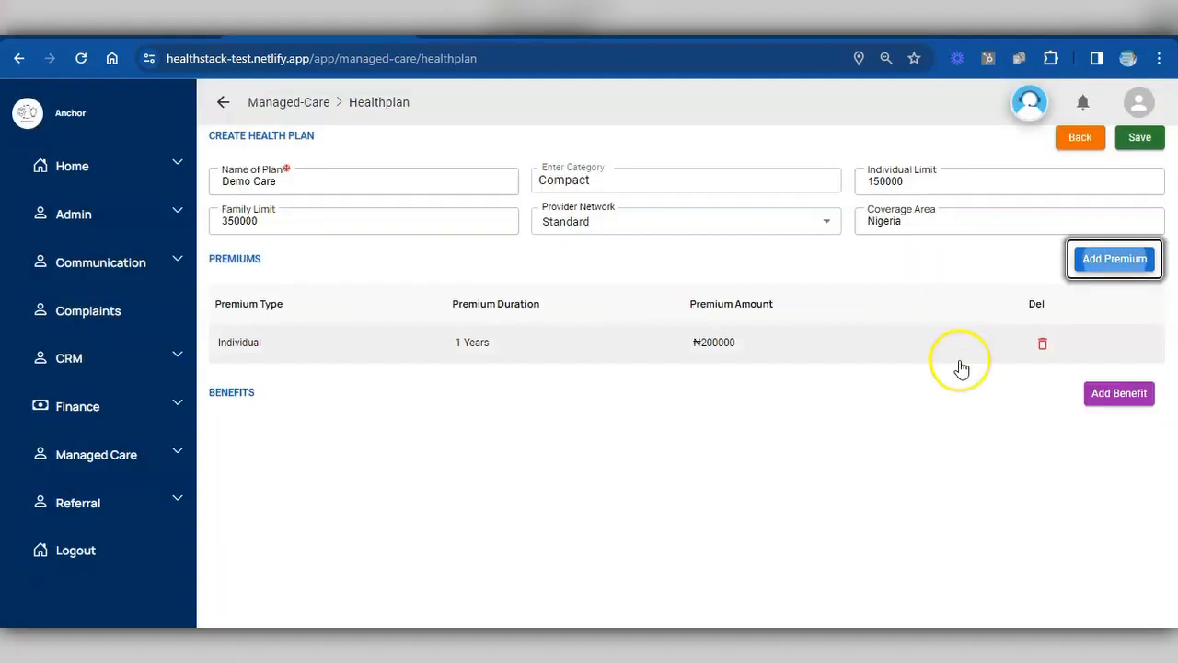
- Add an Individual premium of 150000 with a duration of 6 months to the Demo Care plan
click(1110, 262)
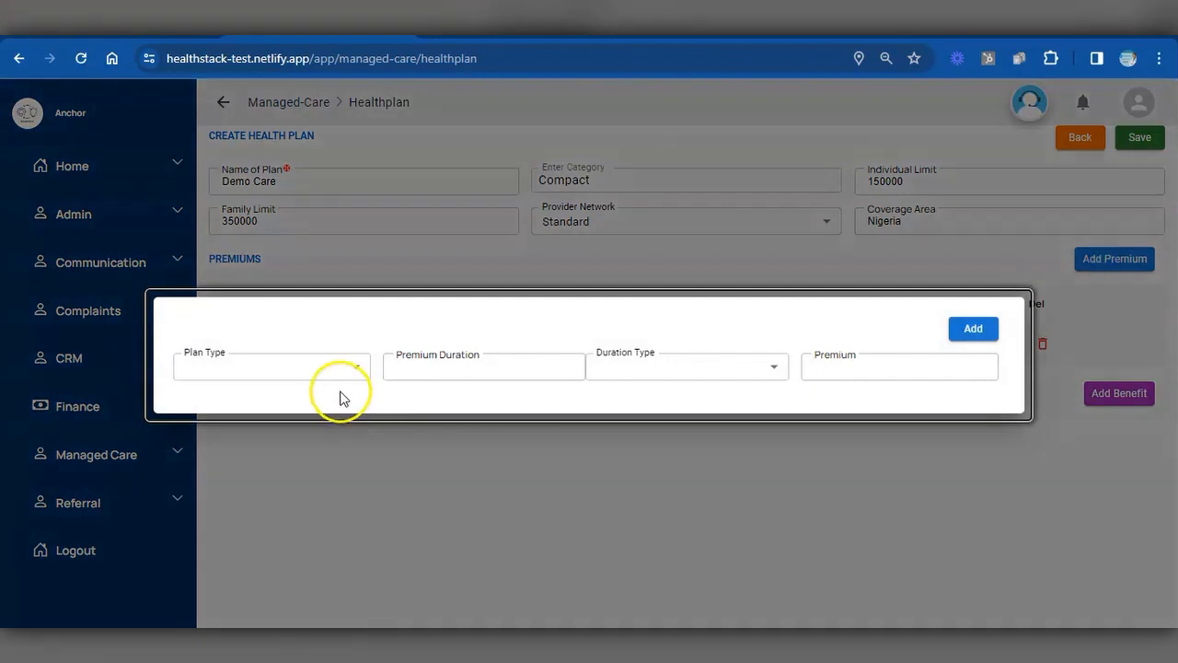
click(331, 365)
click(303, 405)
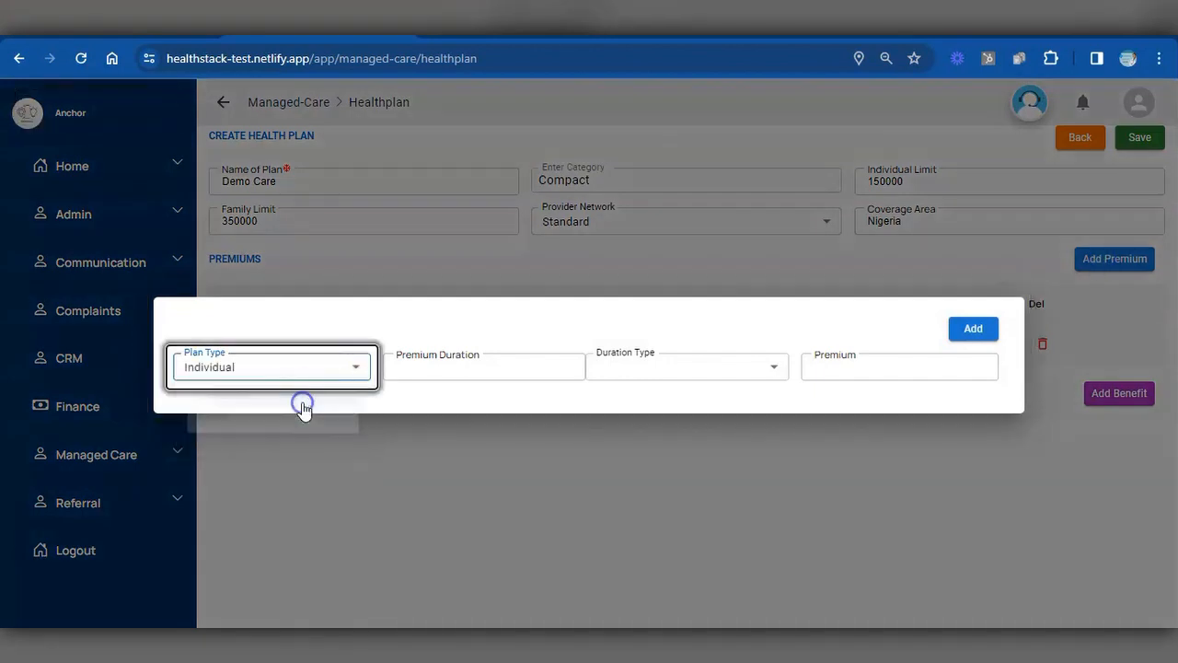
click(480, 365)
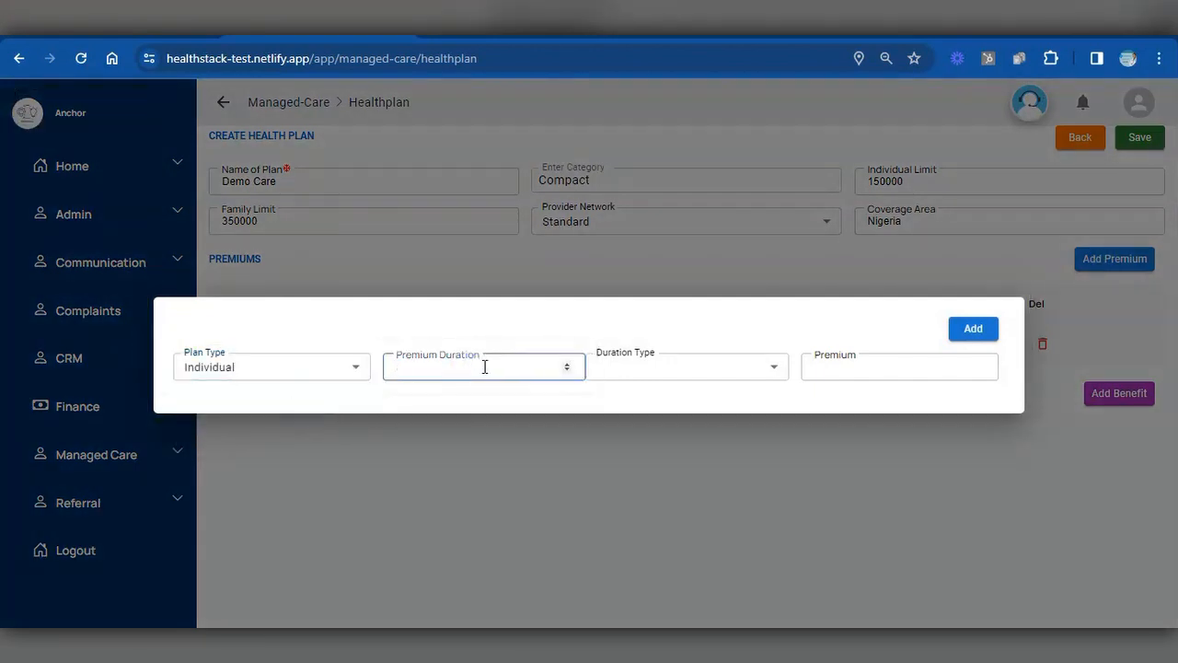
click(595, 371)
click(622, 428)
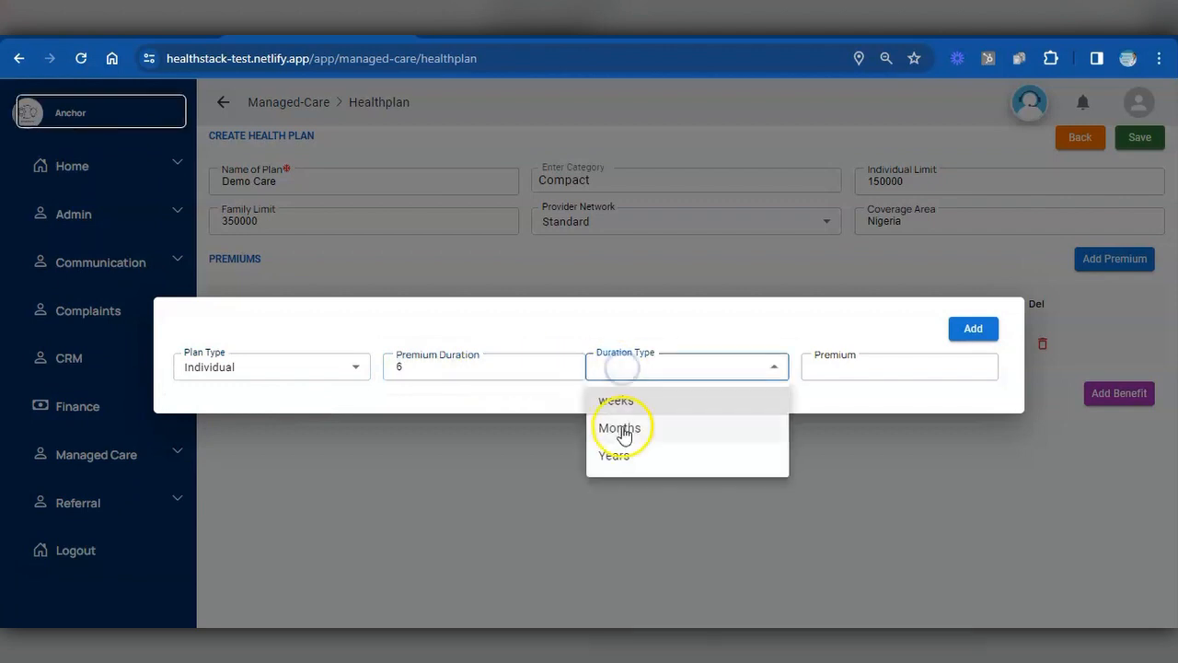
click(844, 367)
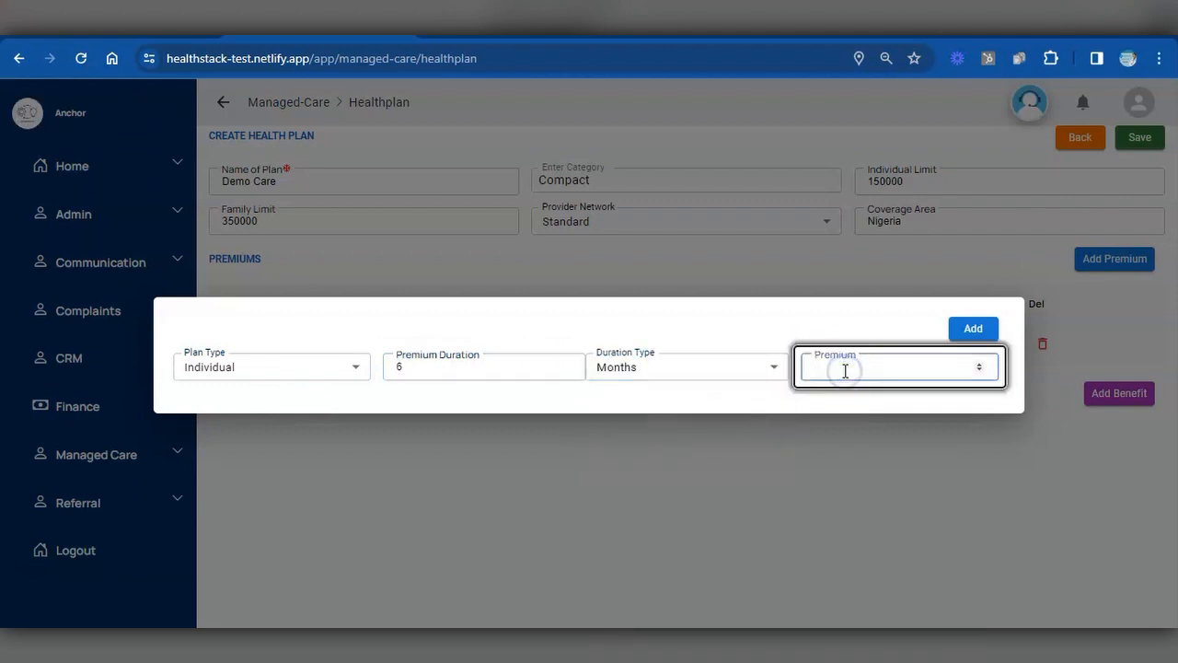
text(150000)
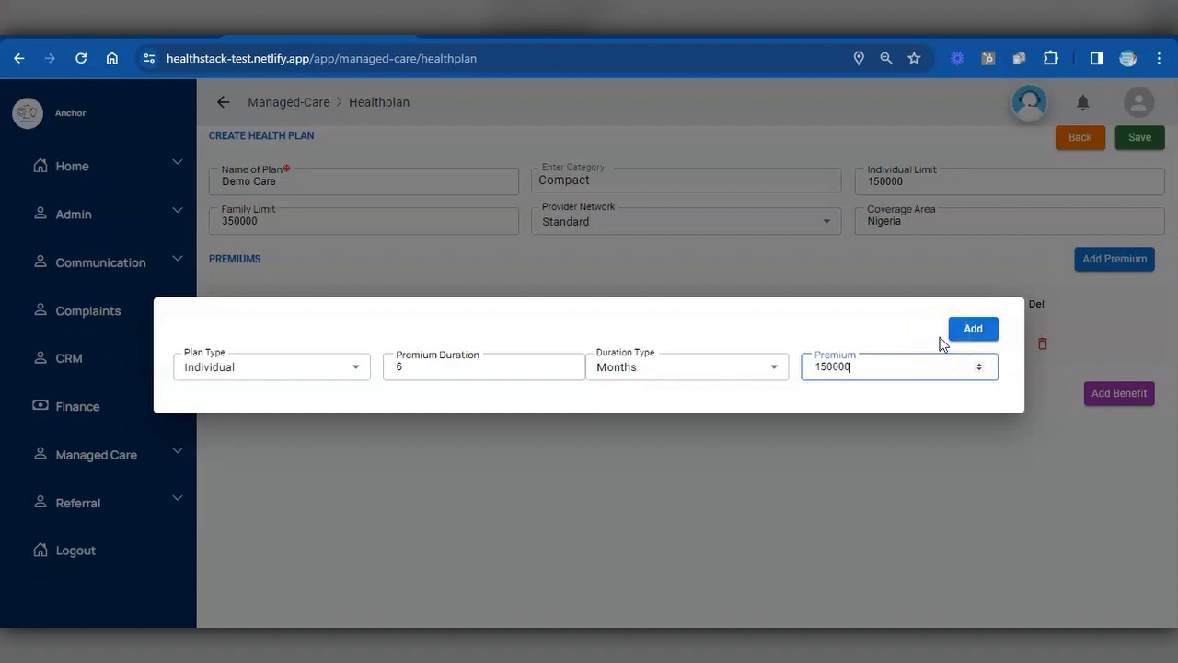
click(966, 327)
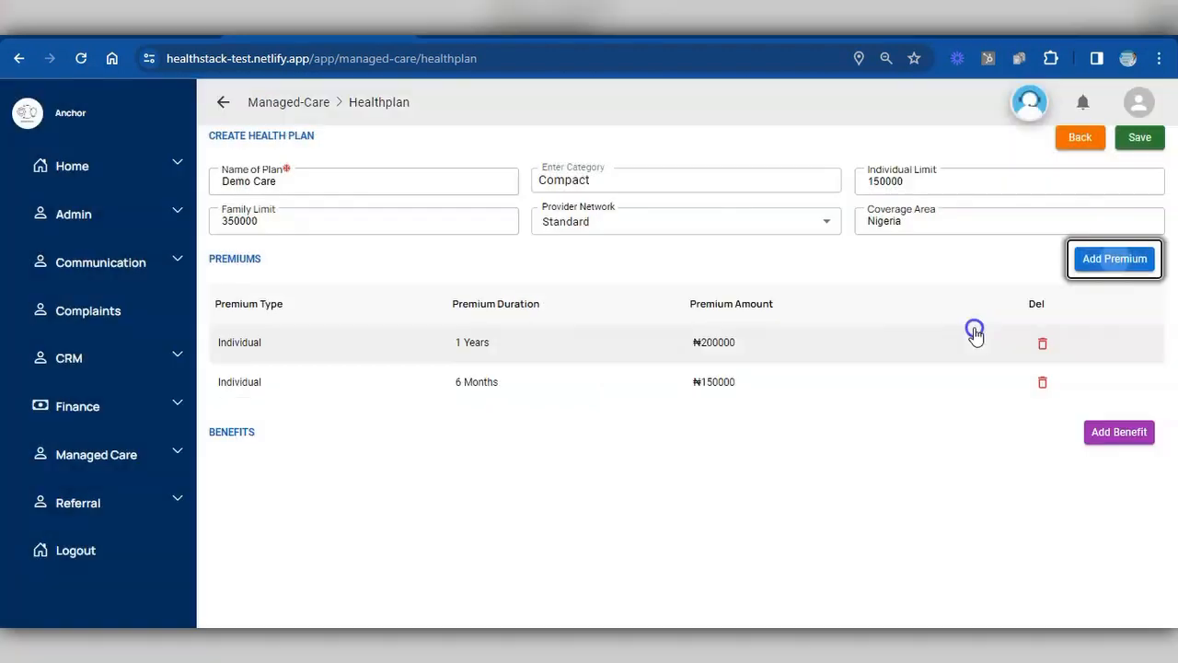
- Add a Family premium of 400000 with a duration of 1 year to the Demo Care plan
click(1104, 258)
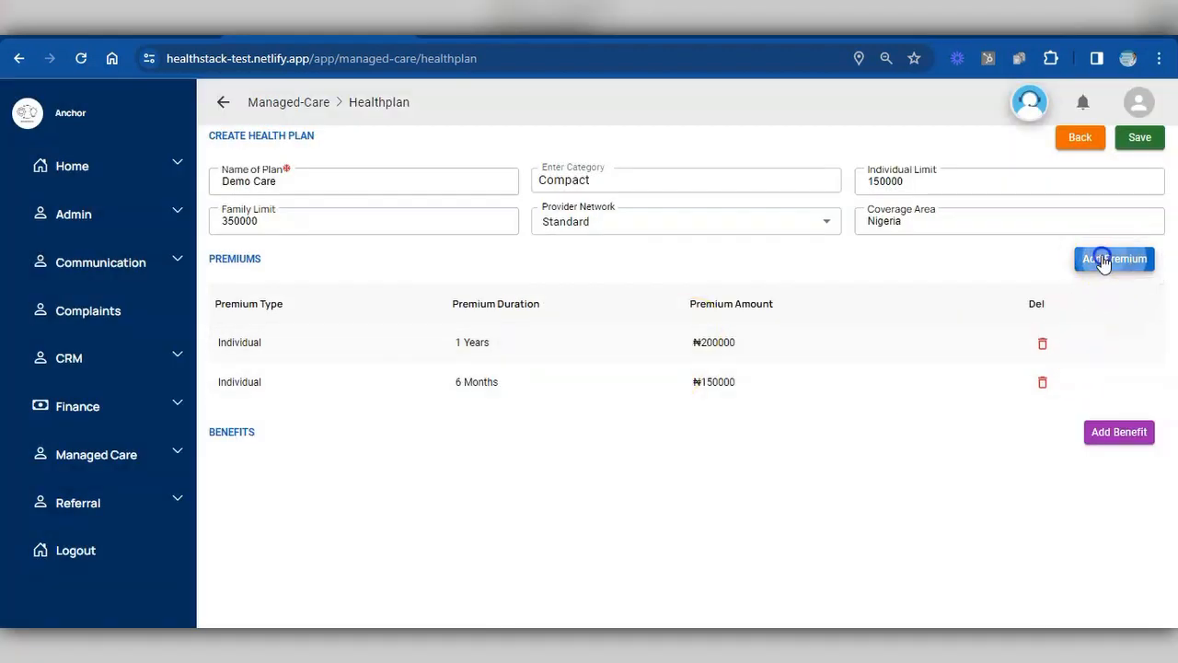
click(343, 369)
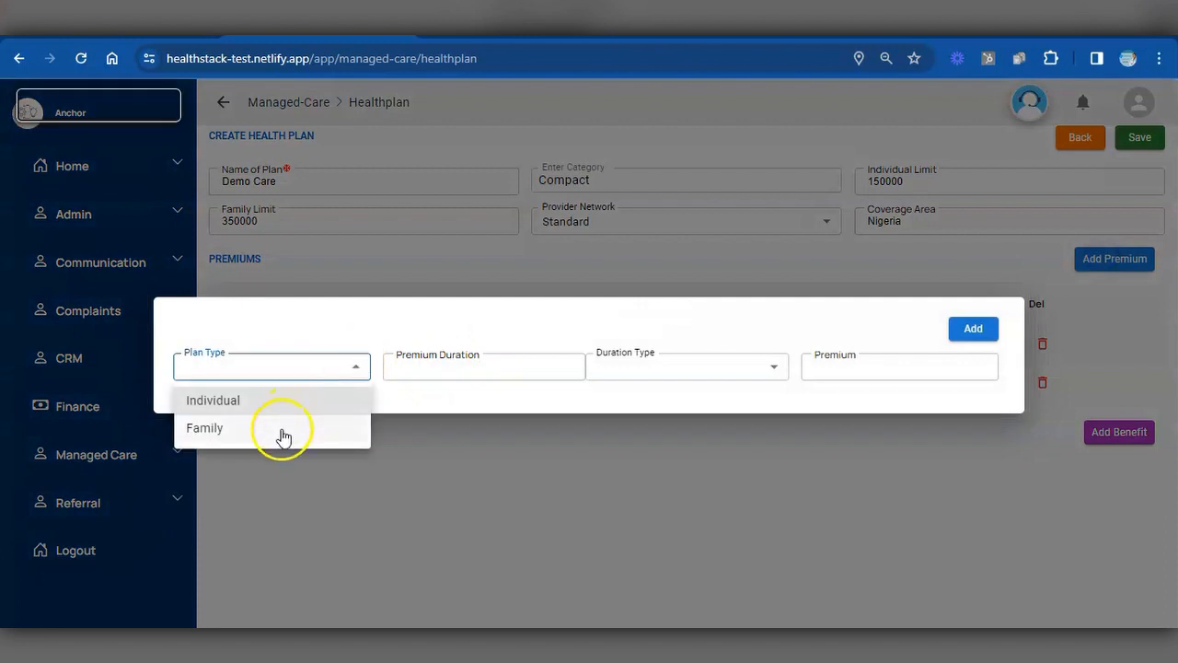
click(279, 428)
click(469, 367)
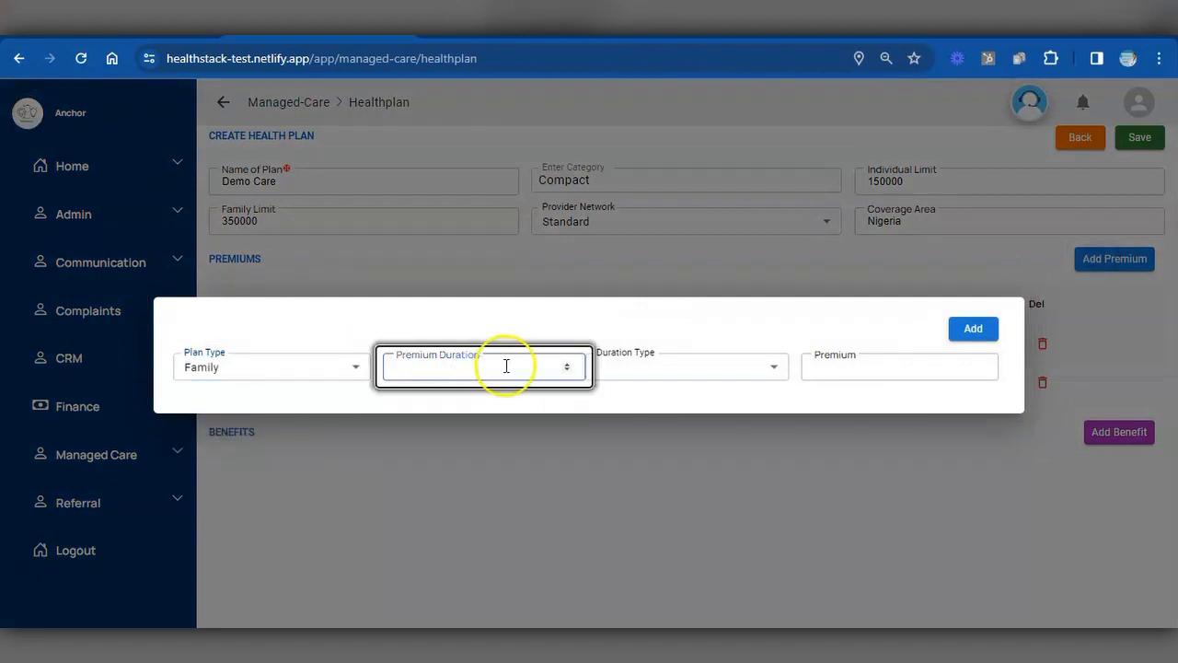
text(1)
click(611, 373)
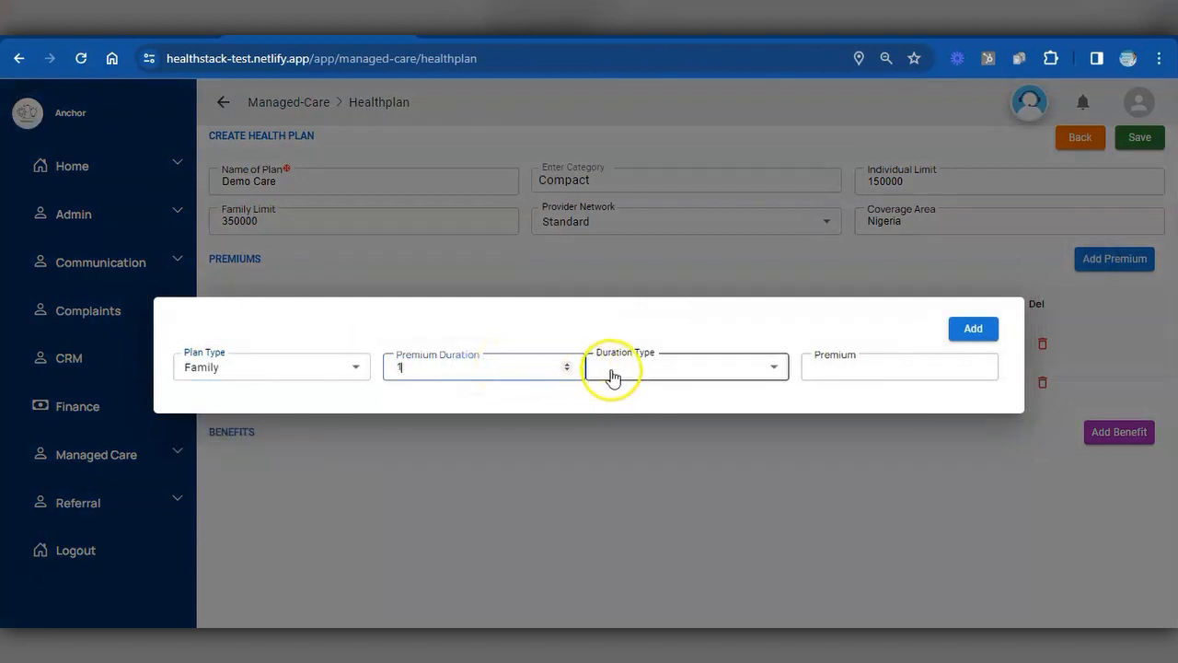
click(614, 457)
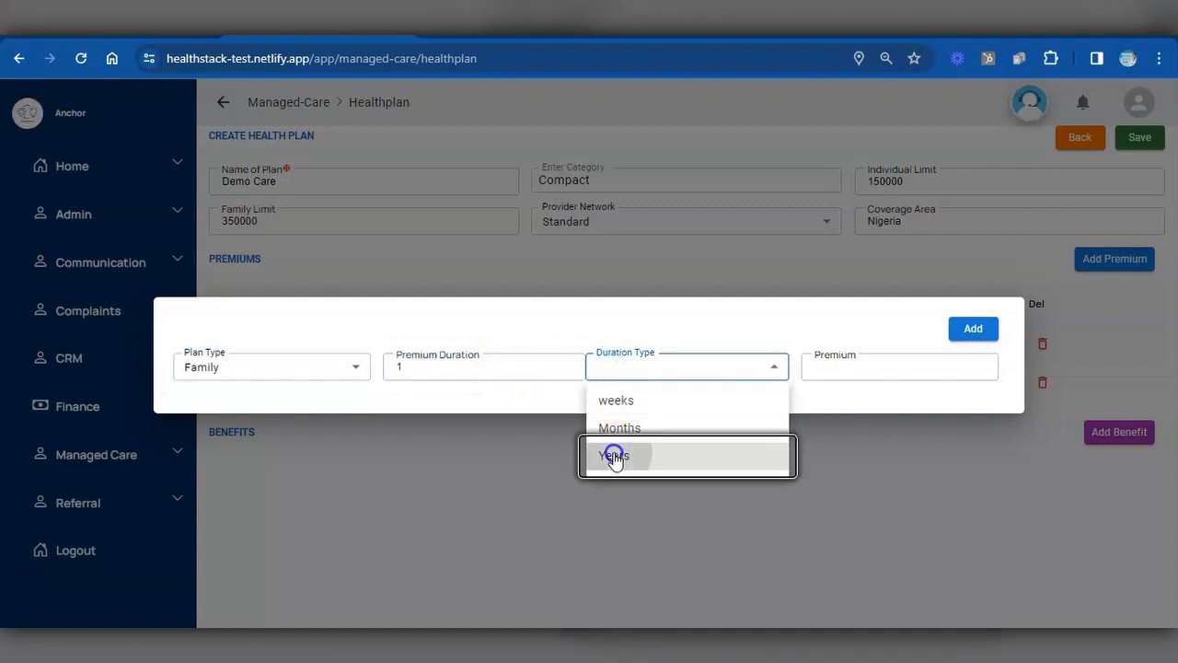
click(930, 366)
text(400000)
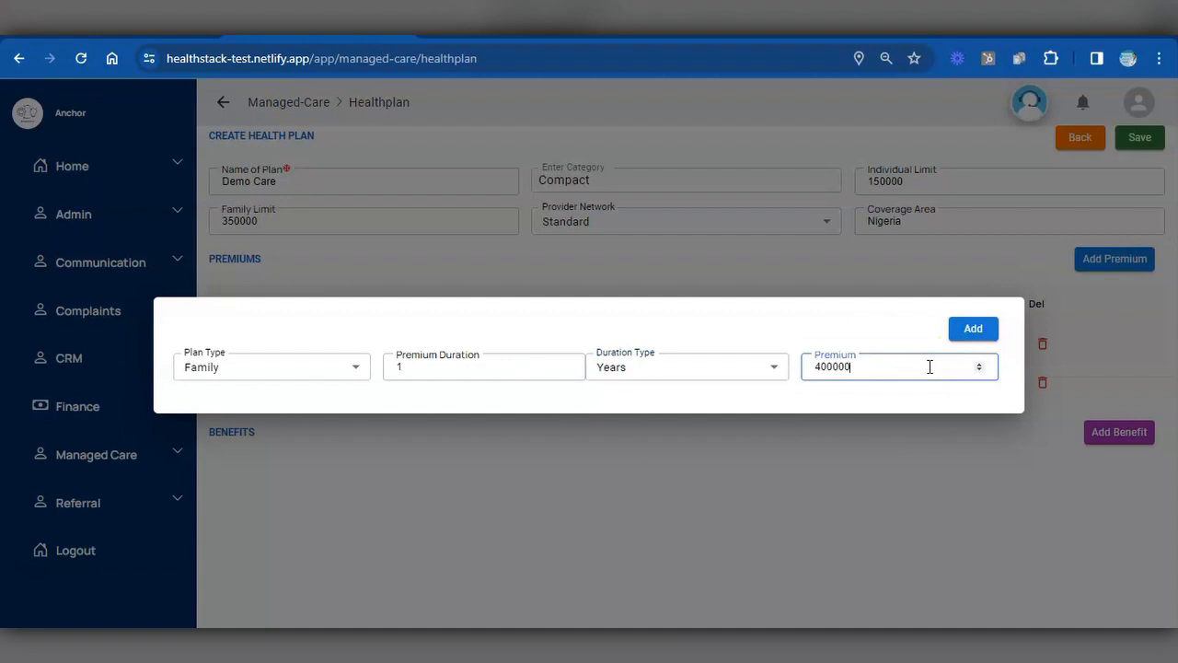
click(970, 332)
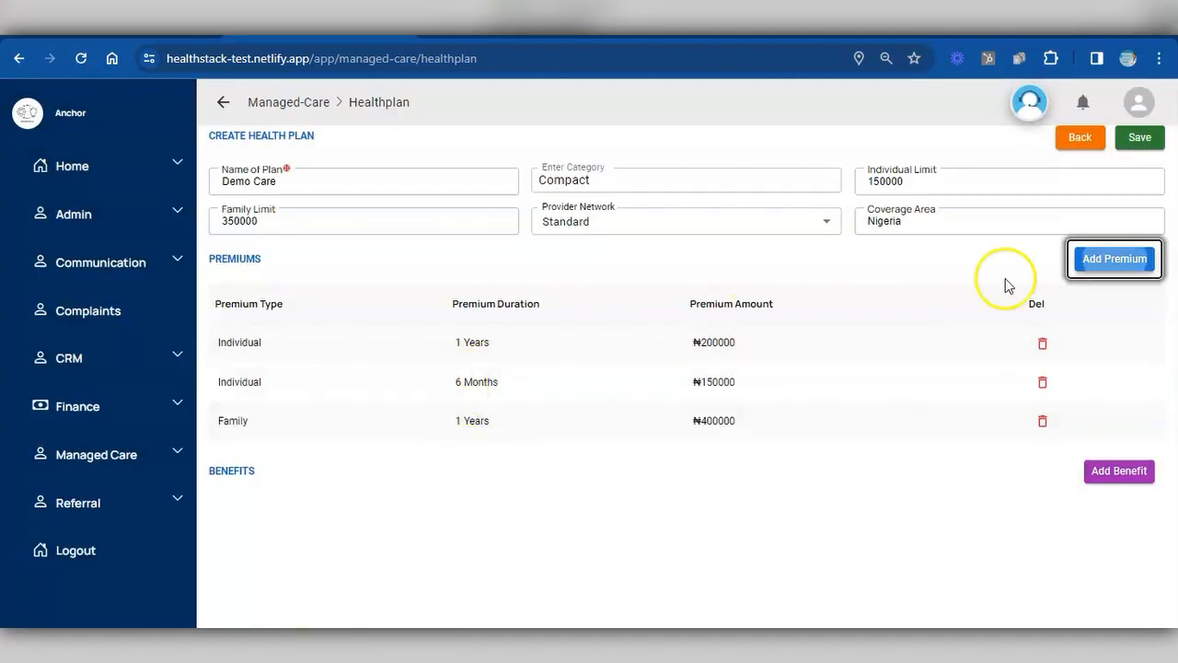
- Add a Family premium of 300000 with a duration of 6 months to the Demo Care plan
click(1109, 259)
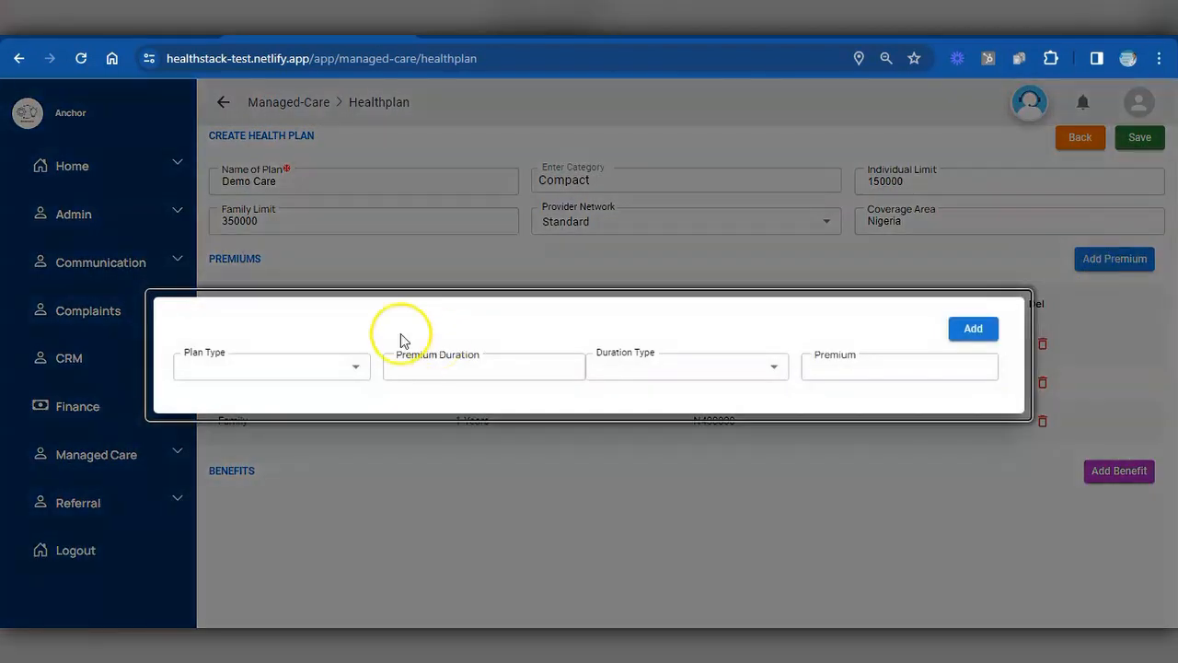
click(350, 367)
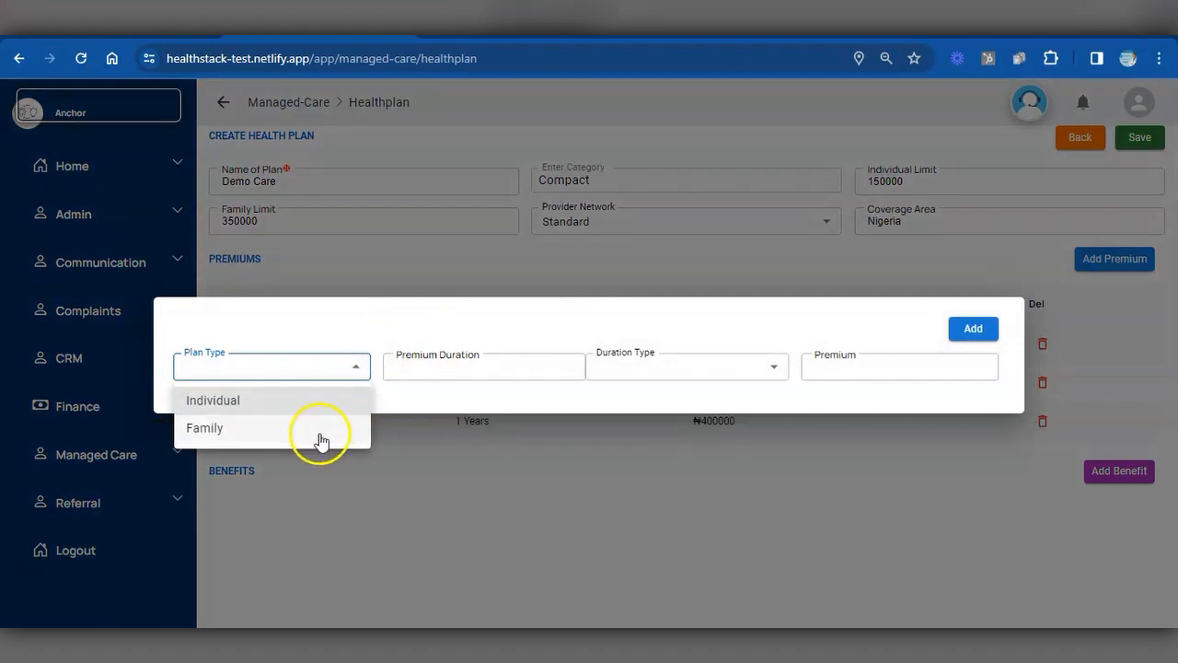
click(320, 428)
click(468, 360)
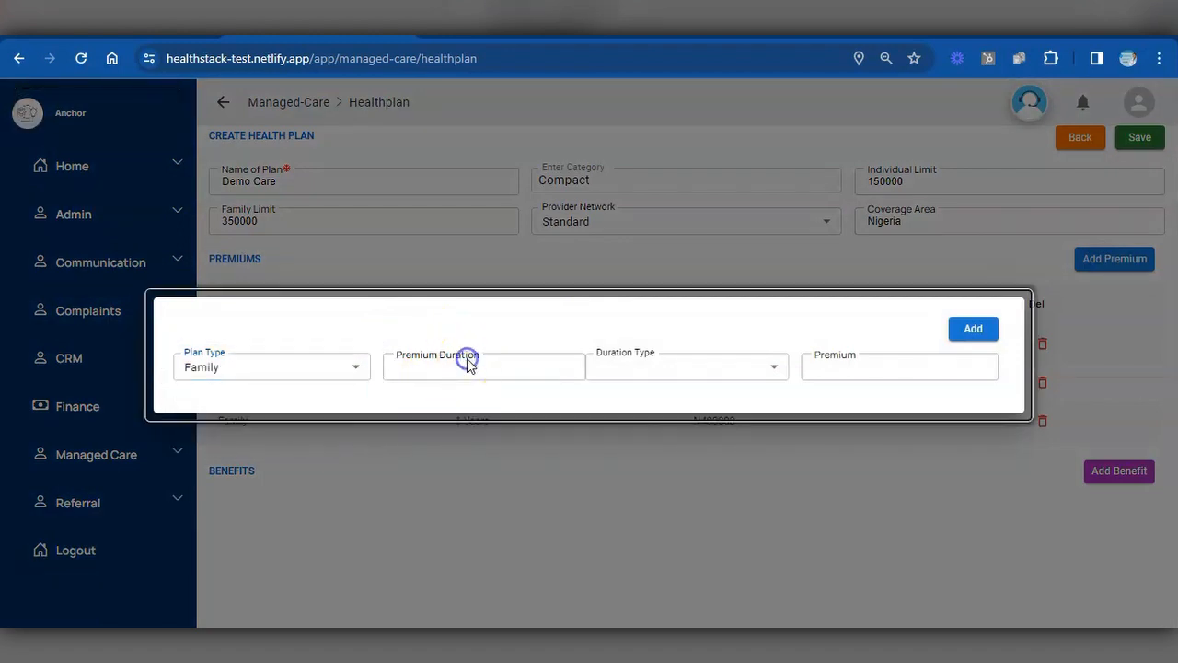
click(472, 367)
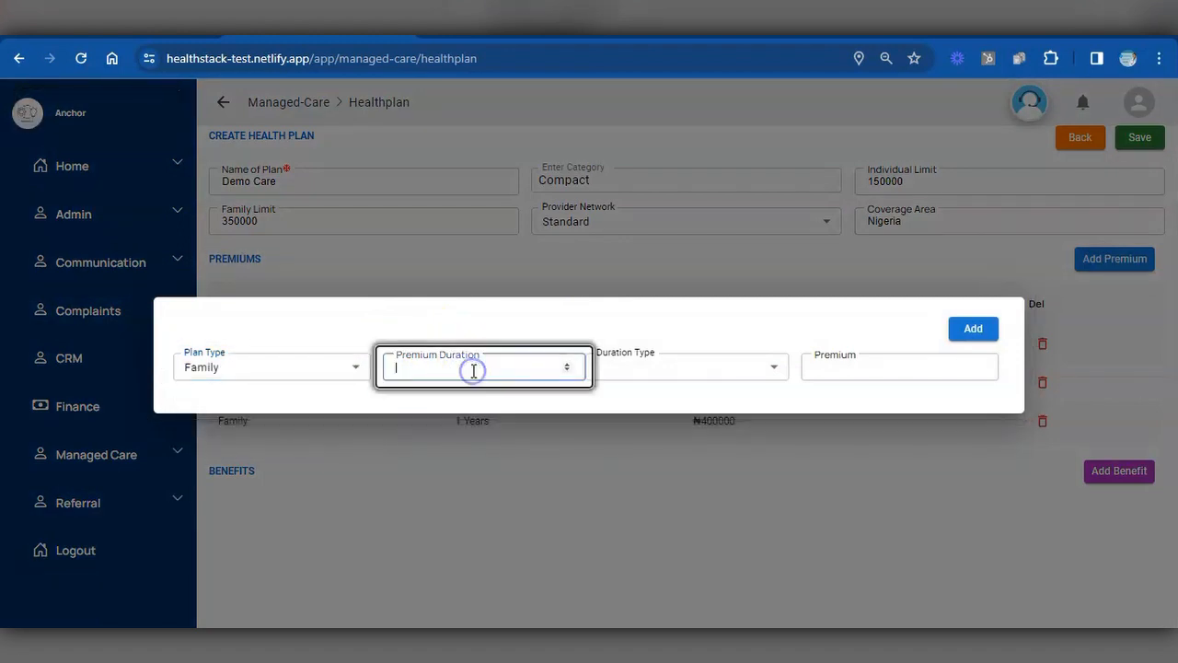
click(625, 368)
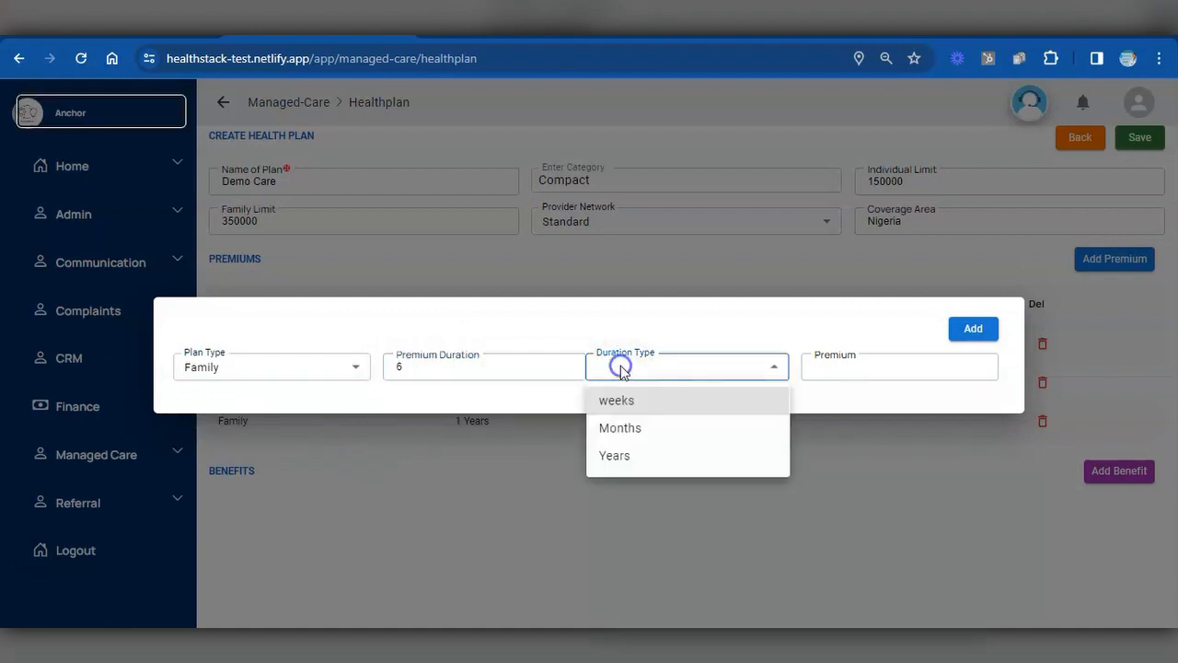
click(629, 431)
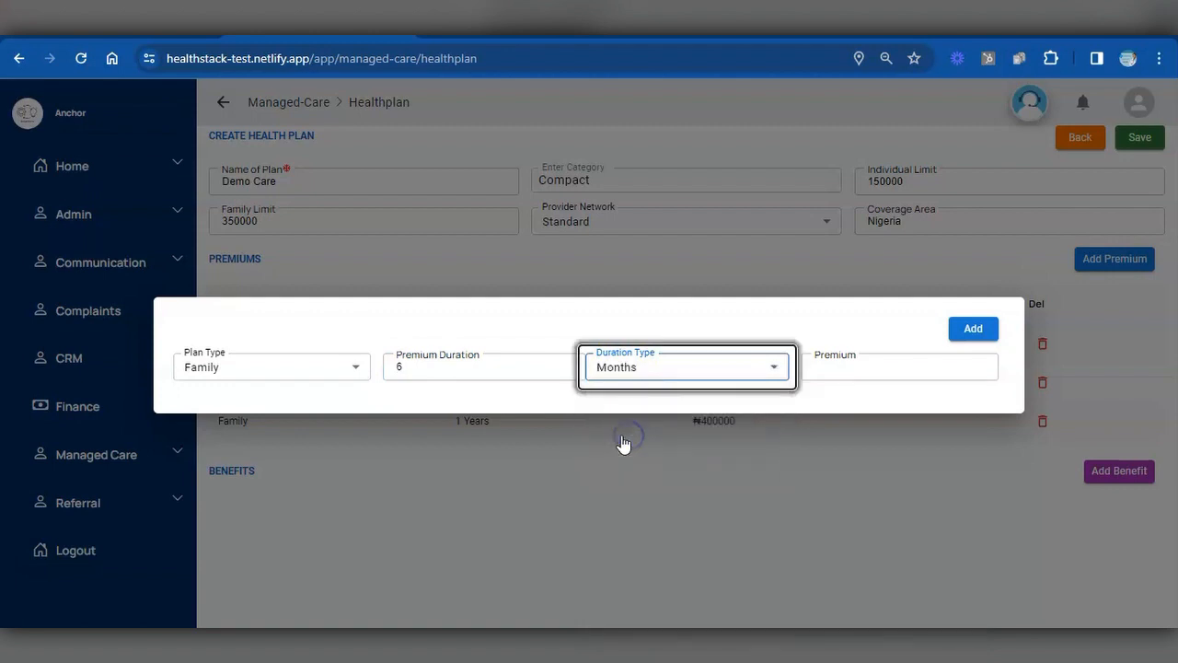
click(961, 366)
text(300000)
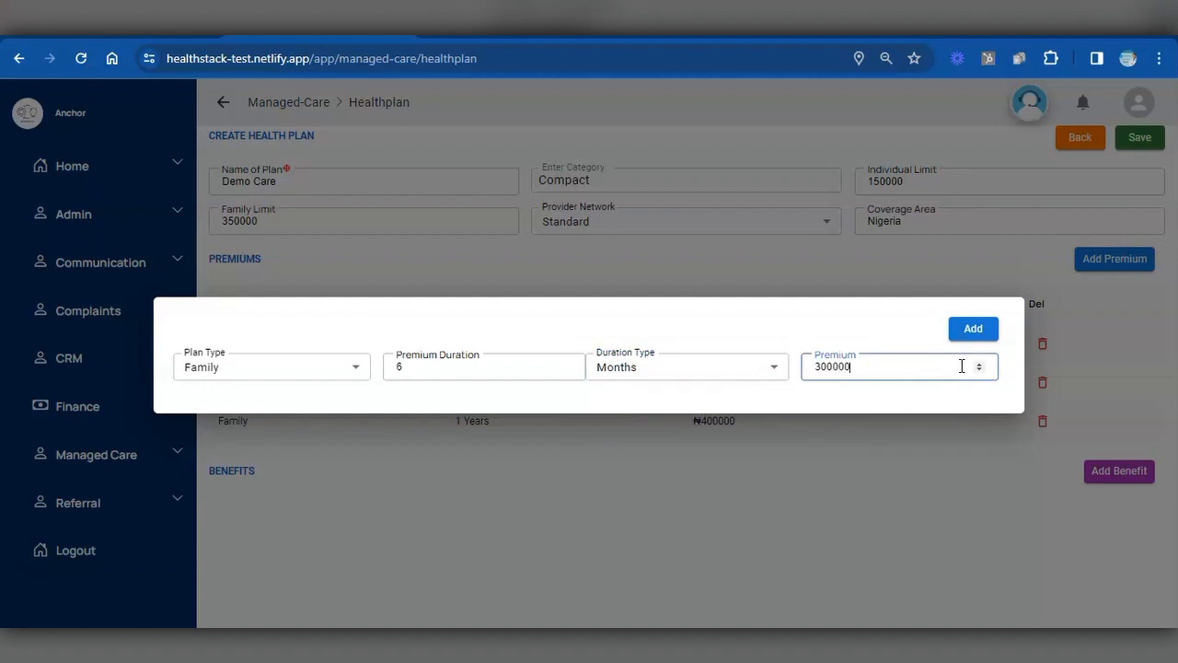
click(973, 328)
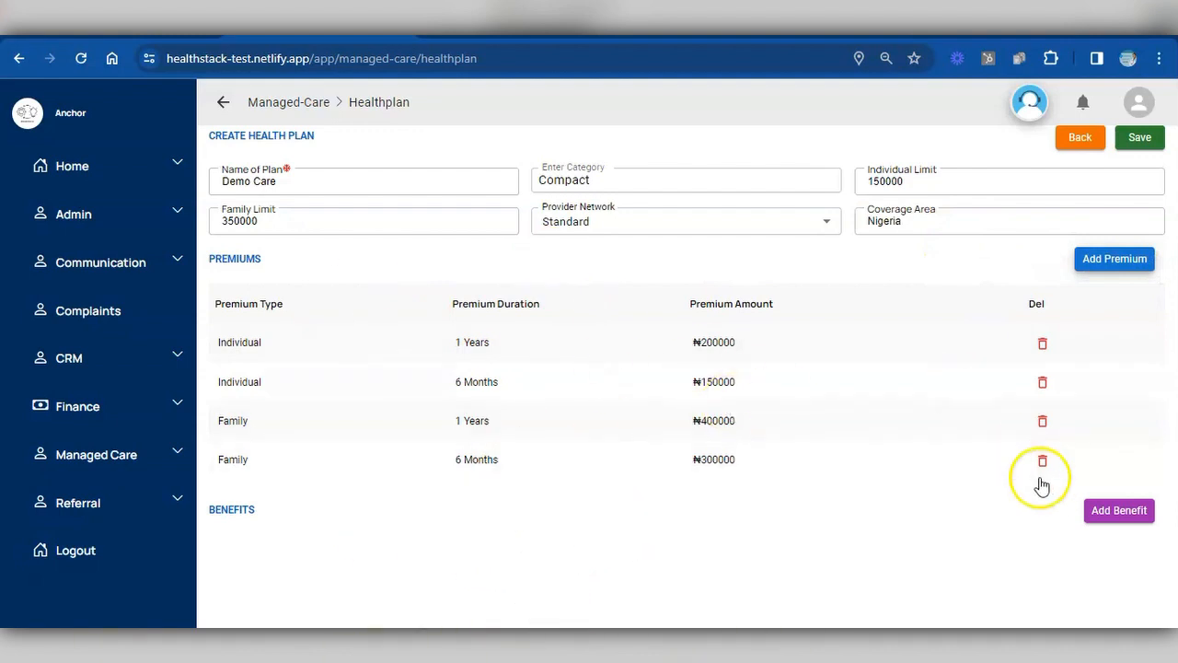
- Start a new benefit for the Demo Care plan with category Card Fee and description "Registration card"
click(1121, 518)
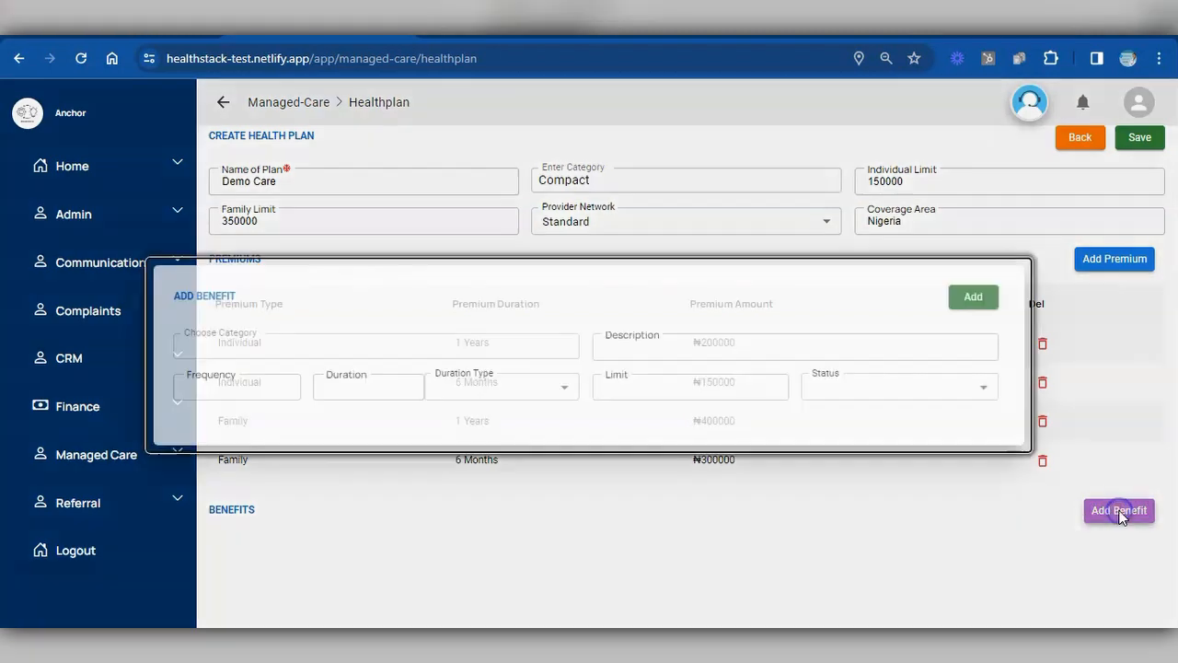
click(472, 346)
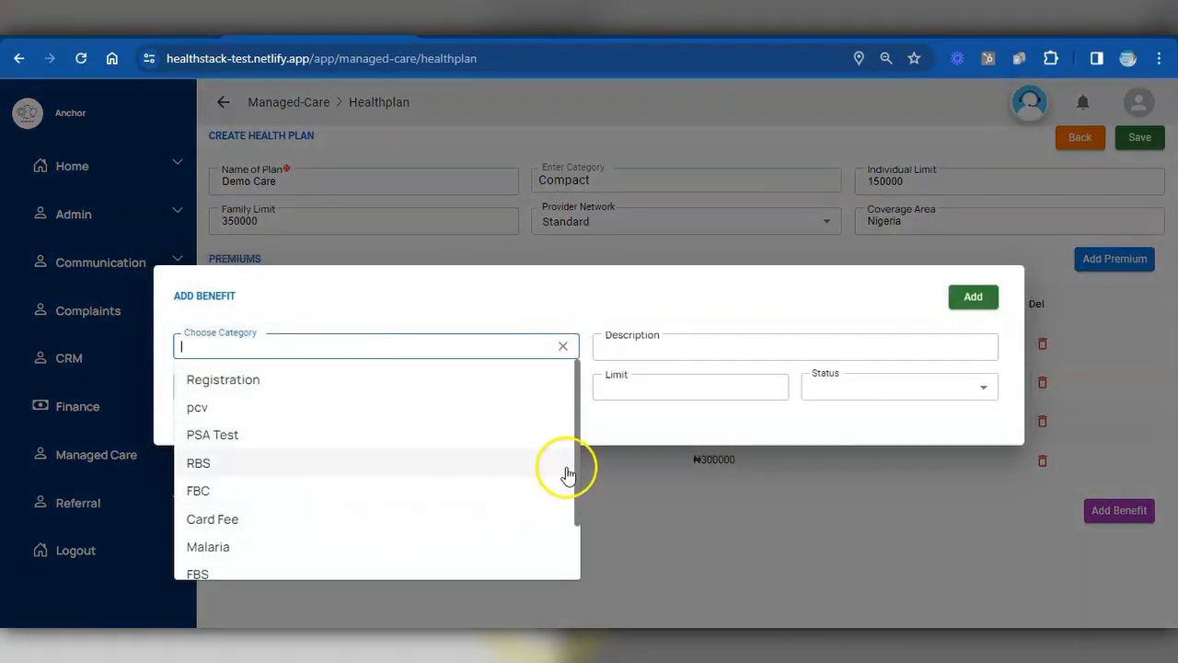
drag(575, 458, 558, 539)
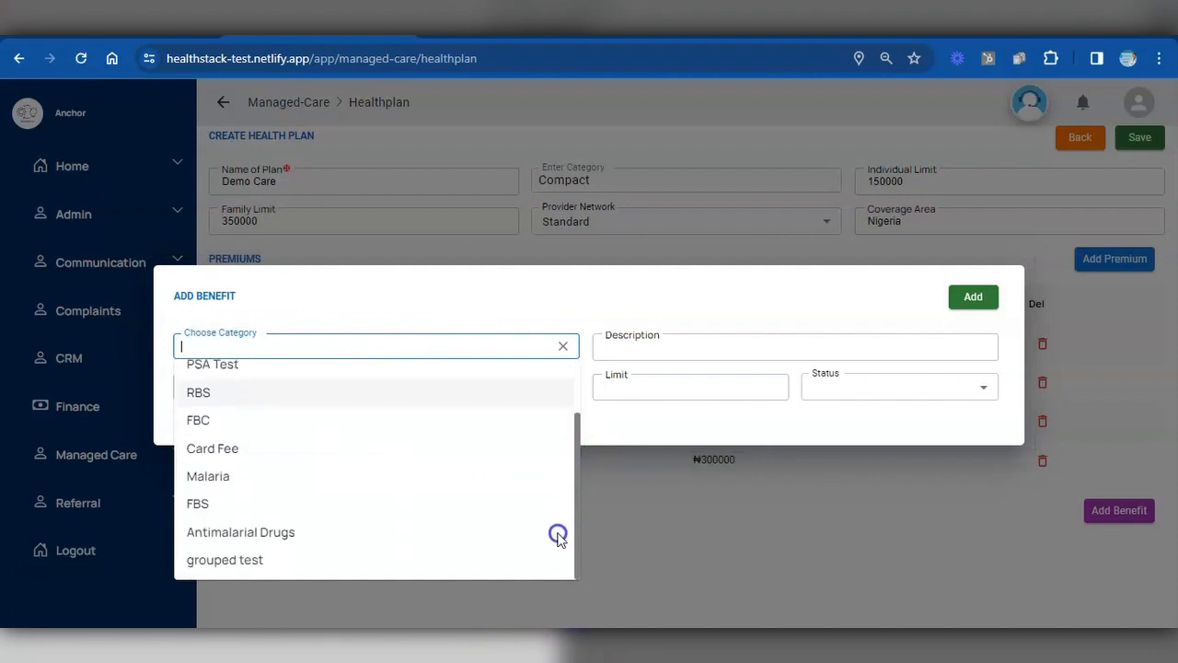
scroll(536, 433, up, 1)
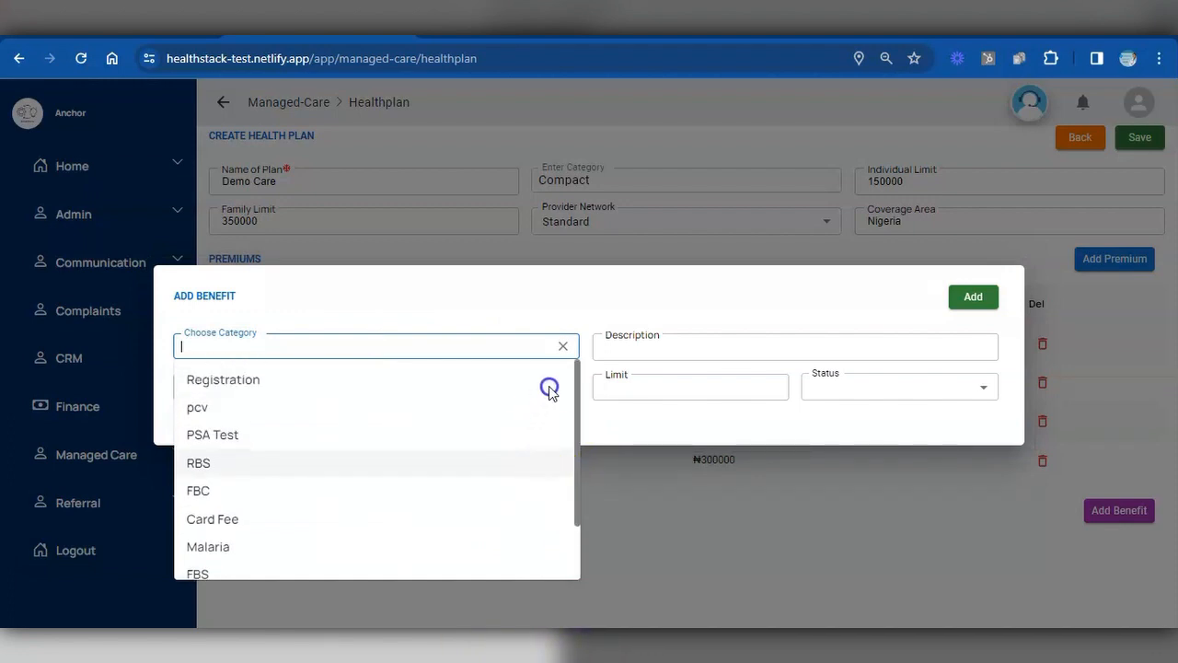
scroll(543, 460, down, 1)
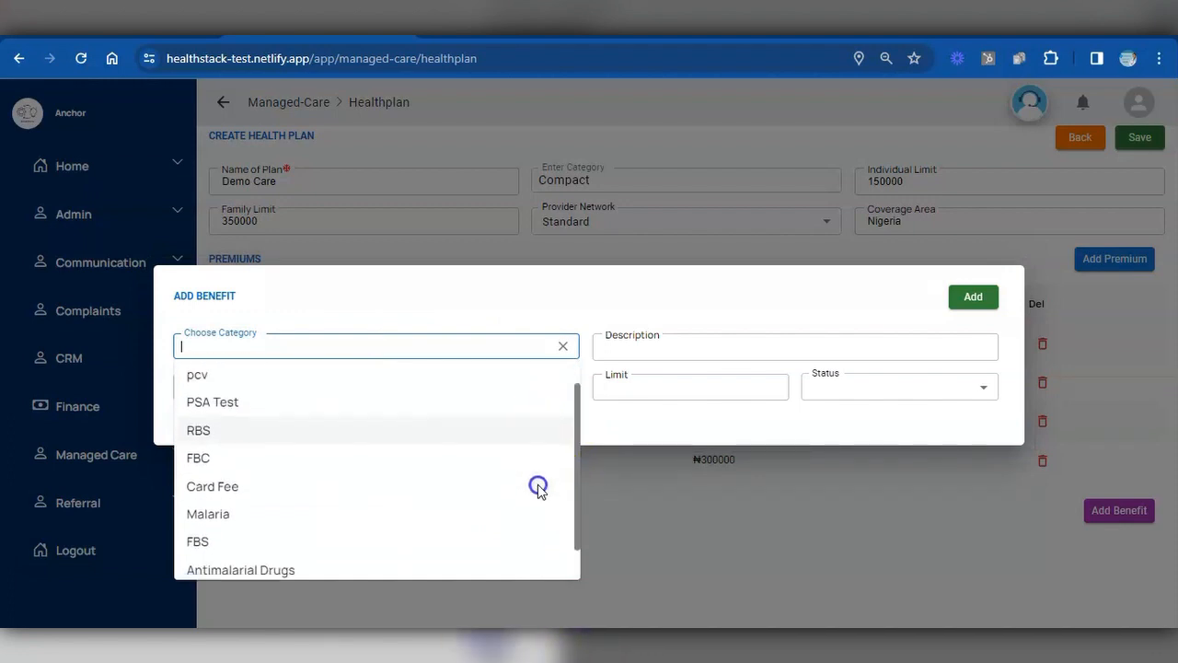
scroll(549, 423, up, 1)
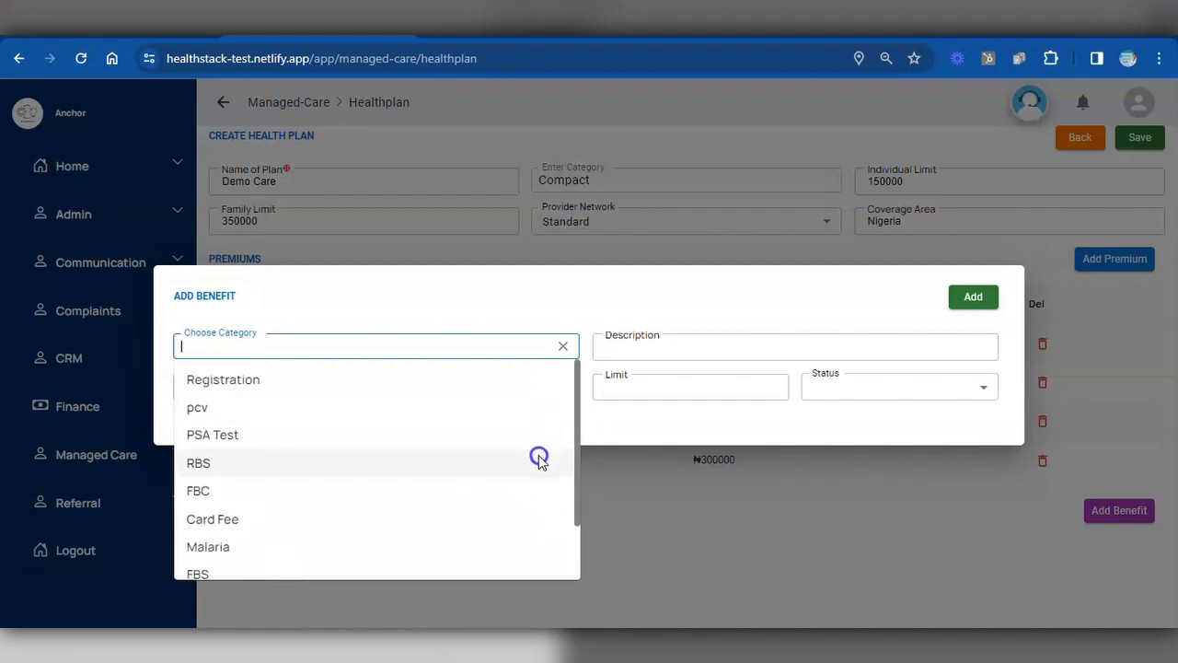
scroll(538, 460, down, 2)
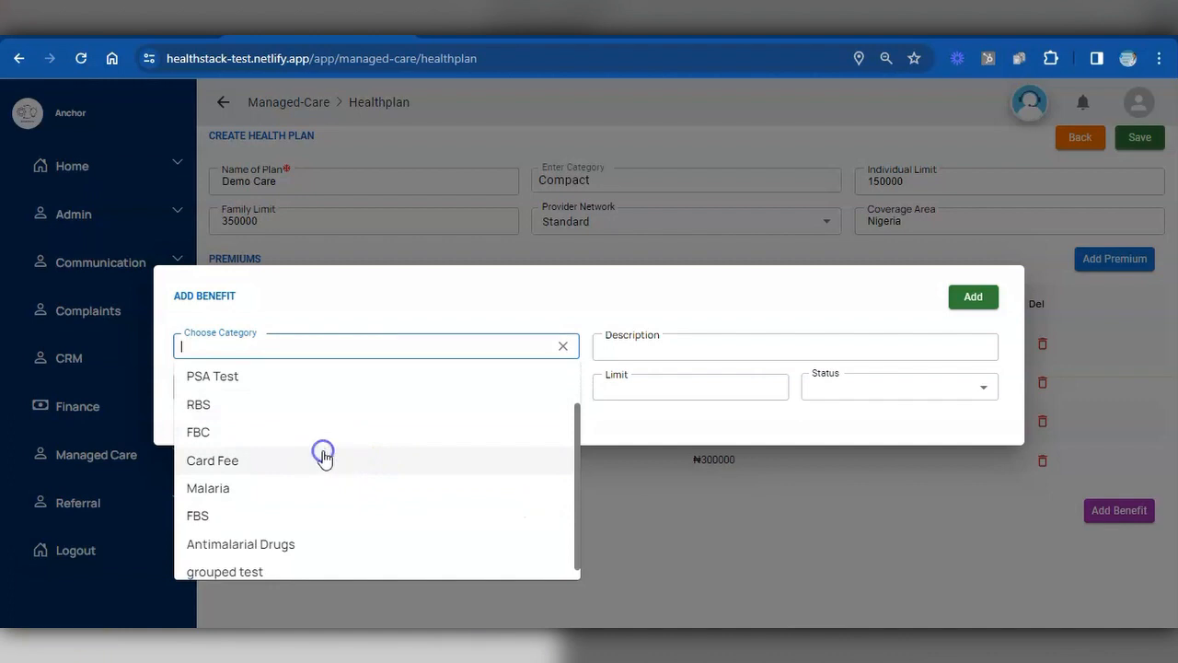
click(323, 457)
click(686, 351)
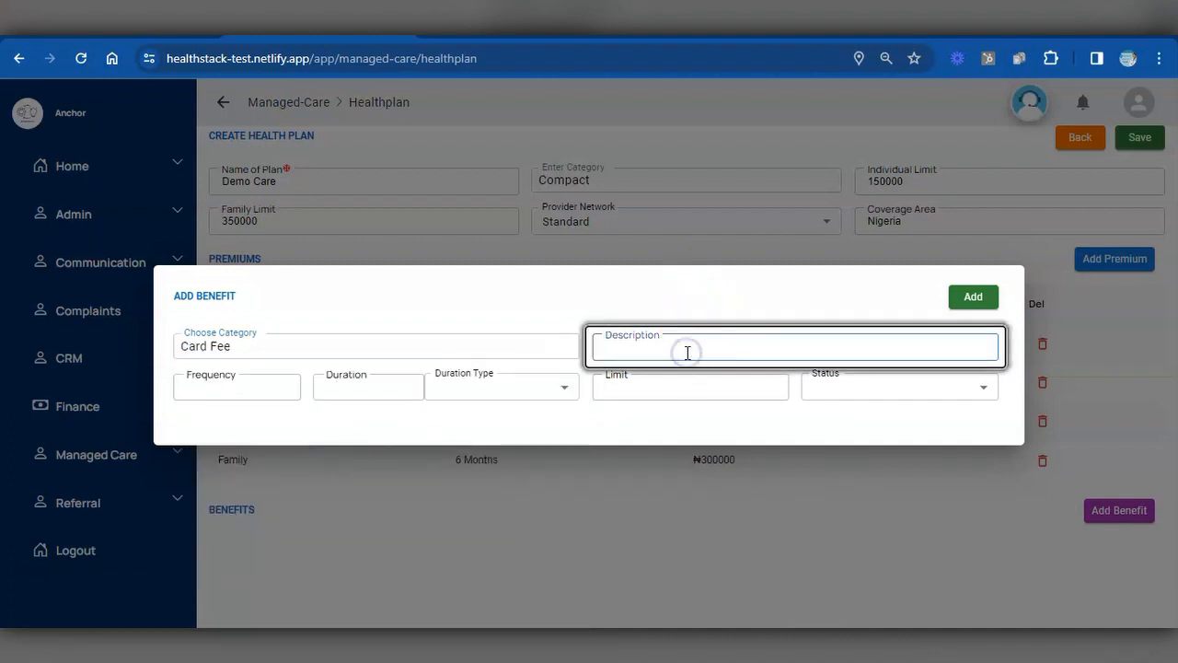
text(re)
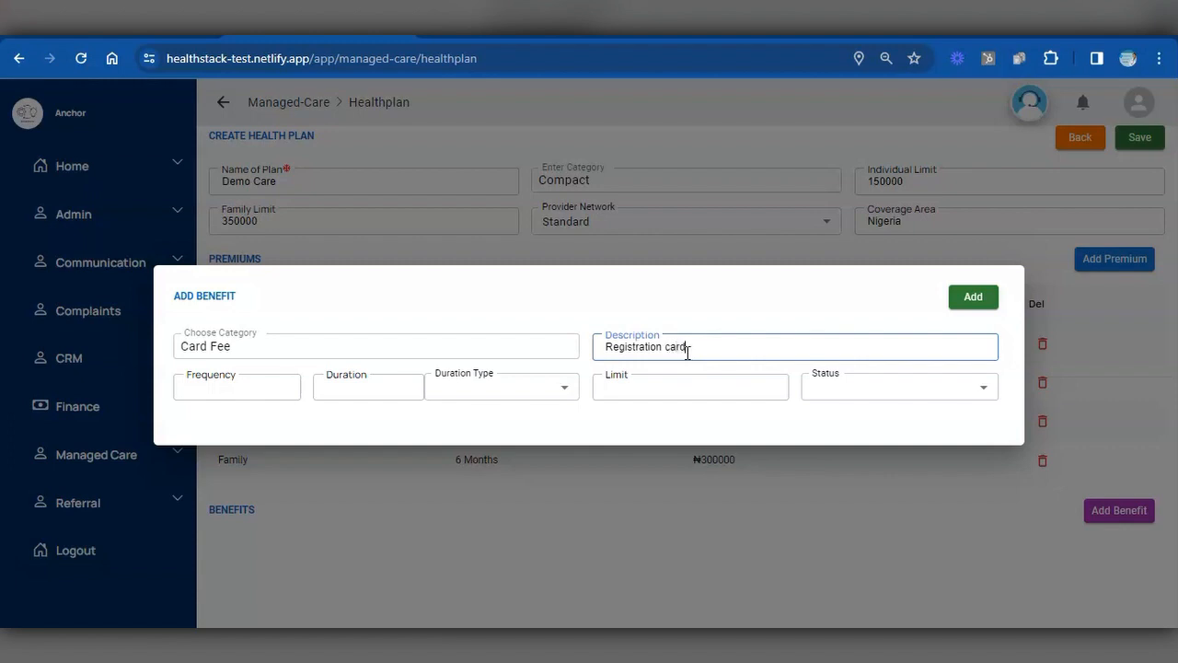
- Set the Card Fee benefit's frequency to 0 and its duration to 1 Years
click(279, 392)
key(BackSpace)
key(BackSpace)
key(BackSpace)
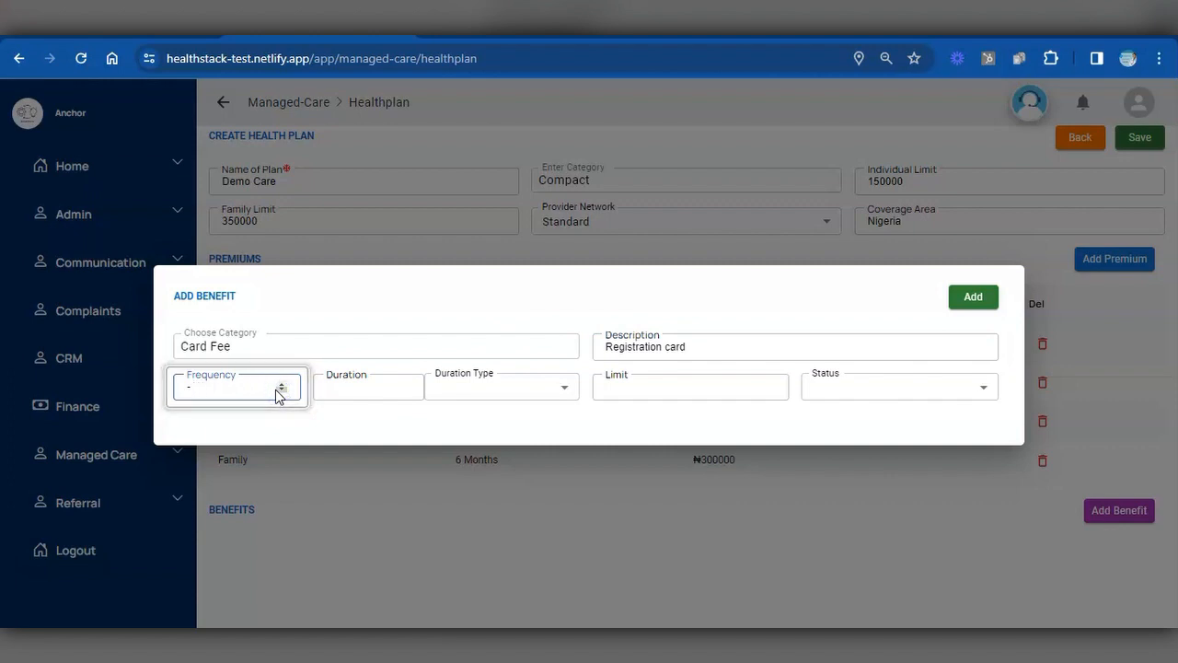
click(344, 388)
text(12)
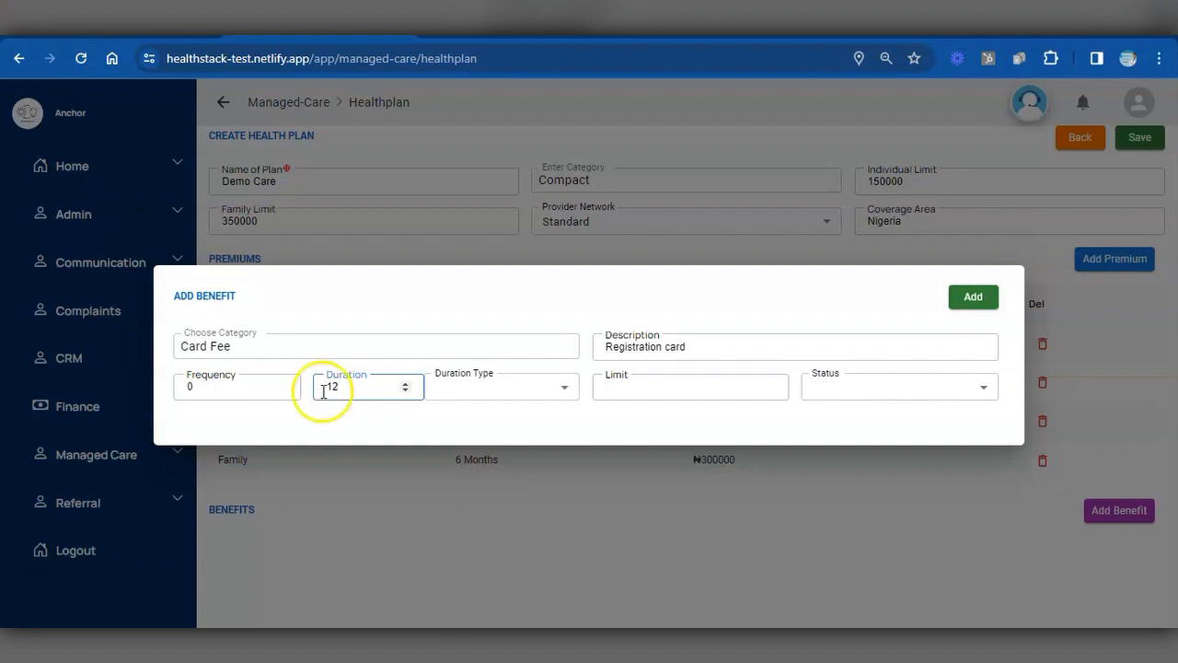
click(457, 388)
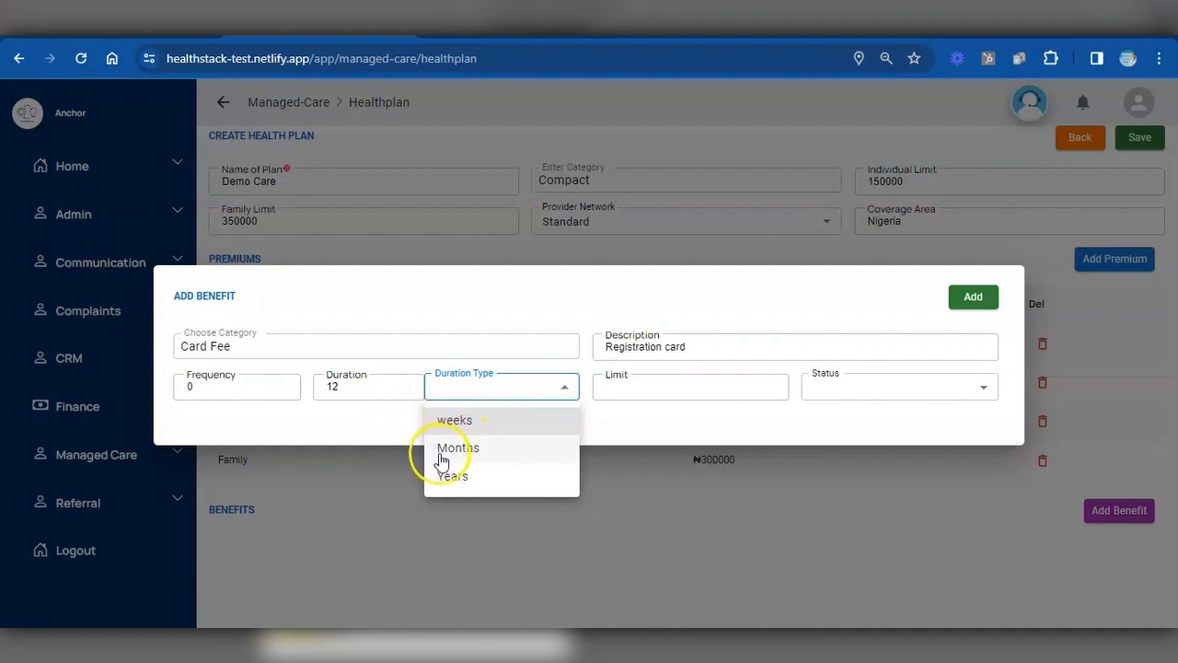
click(378, 387)
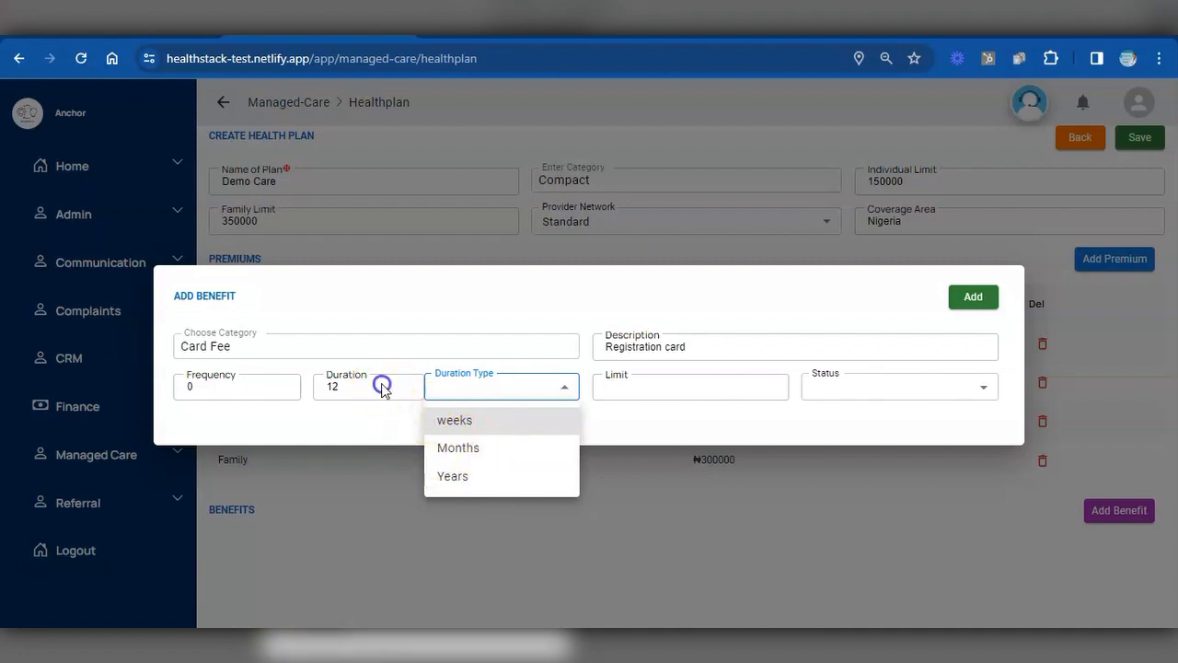
click(377, 386)
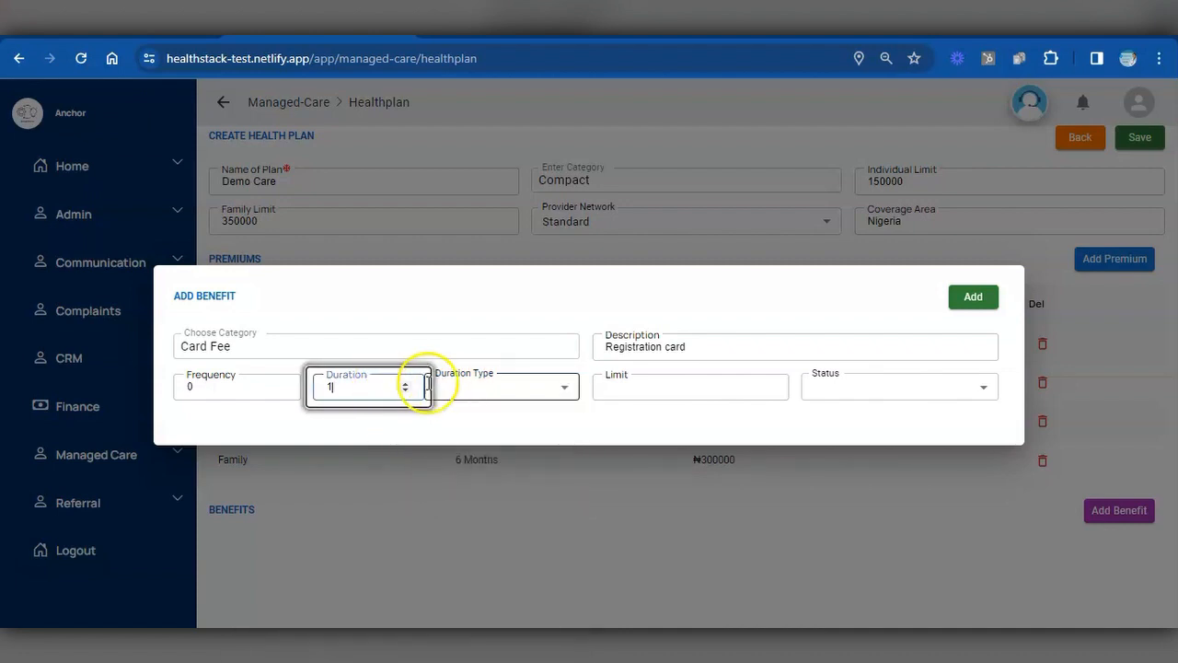
click(473, 384)
click(472, 478)
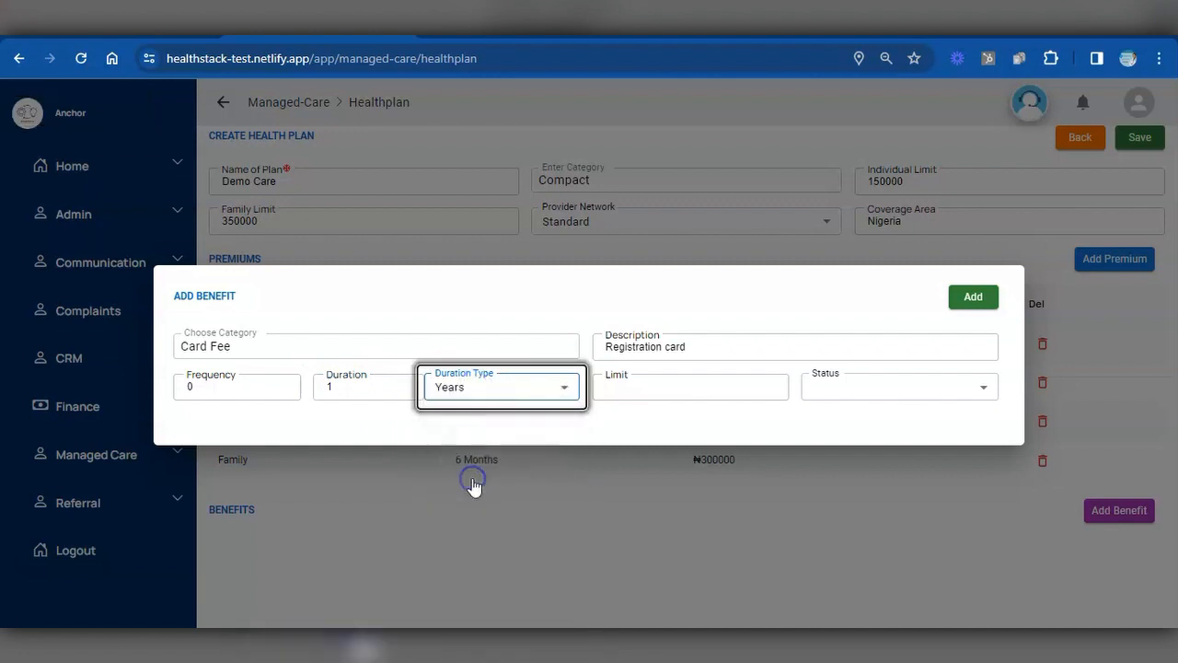
- Set the Card Fee benefit's limit to 1 and status to Covered, and add it to the plan
click(638, 394)
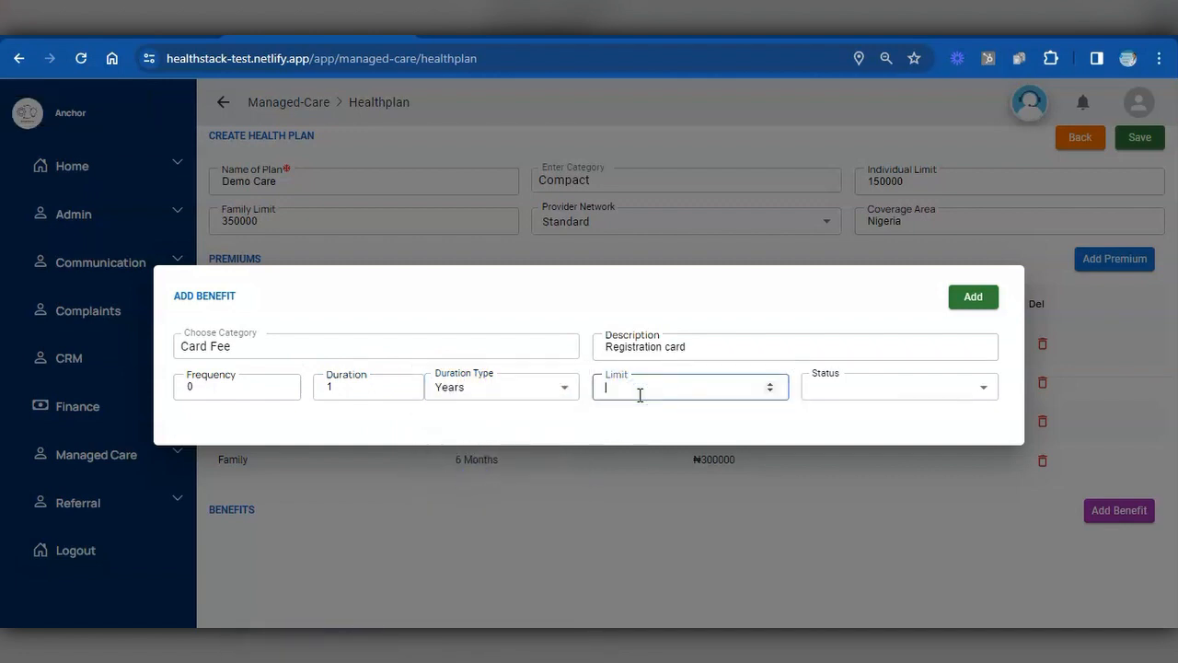
click(921, 390)
click(897, 421)
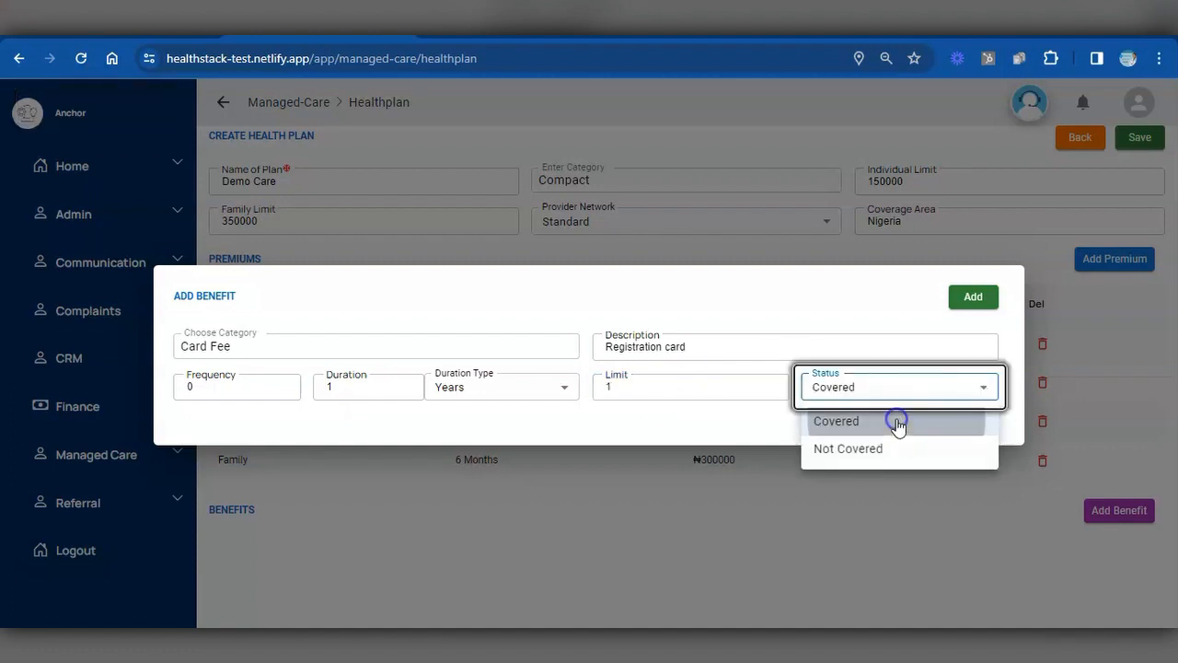
click(971, 300)
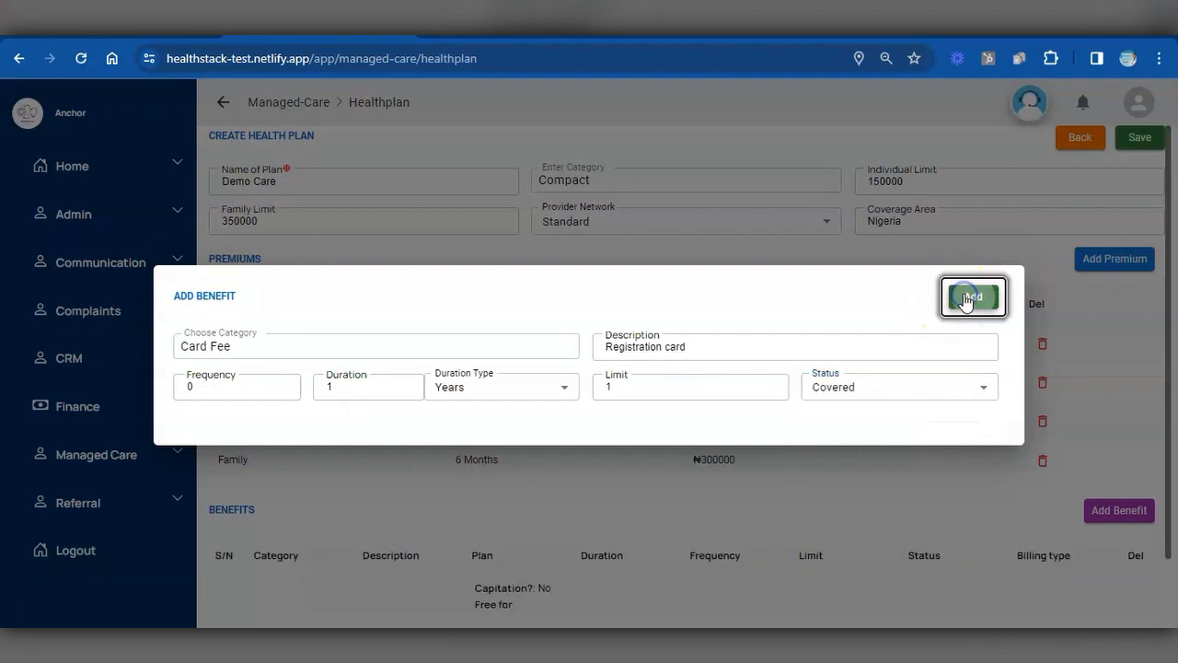
click(1078, 273)
- Start another benefit with category pcv and description "PCV"
click(1100, 517)
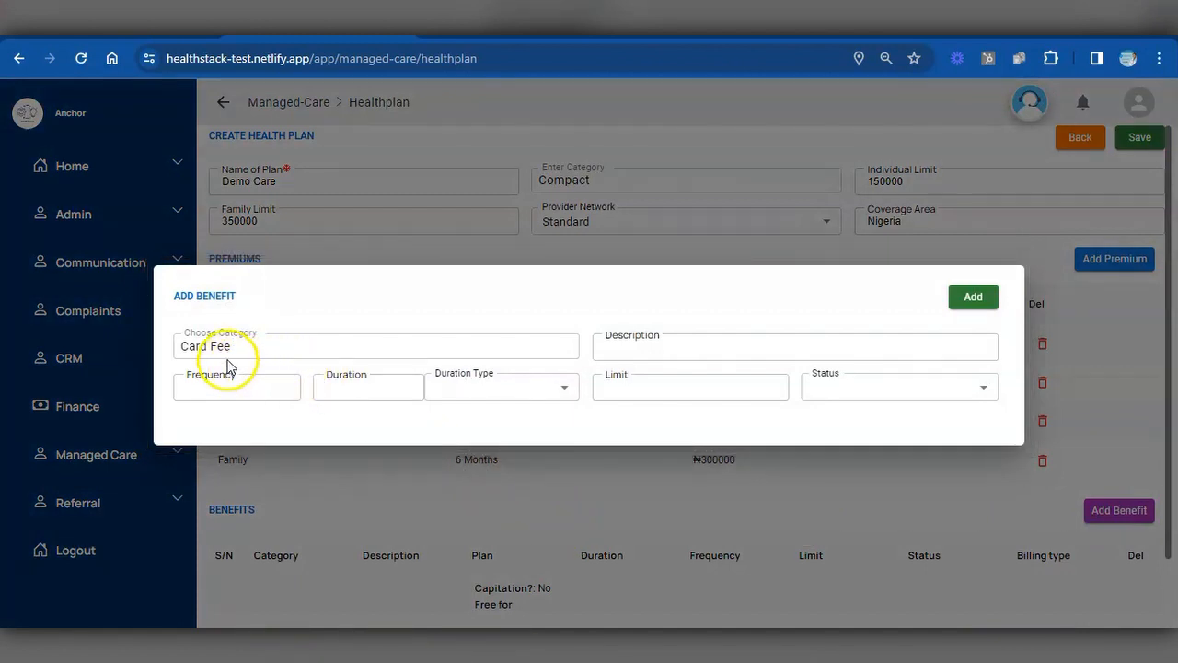
click(276, 349)
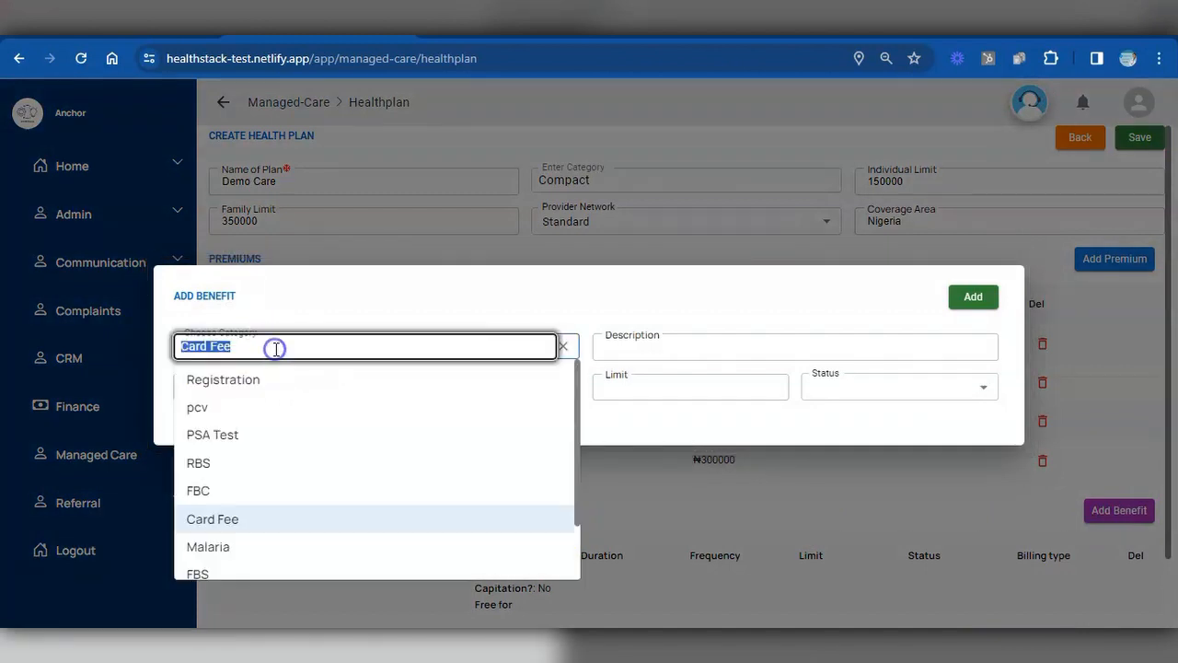
click(245, 409)
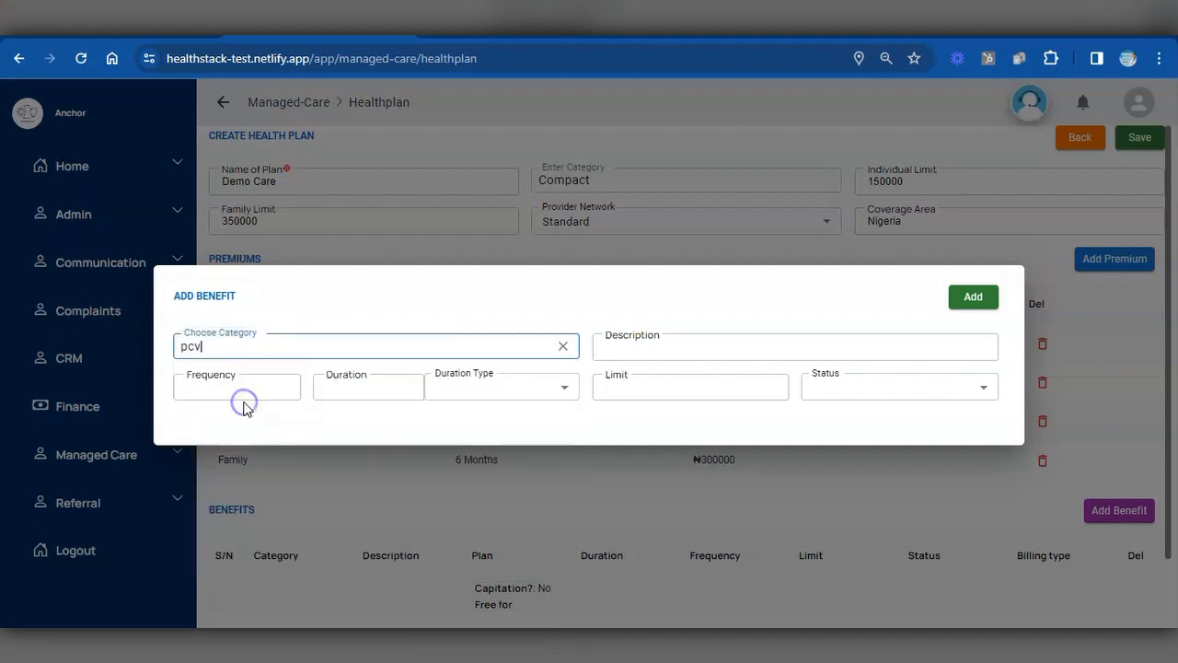
click(643, 346)
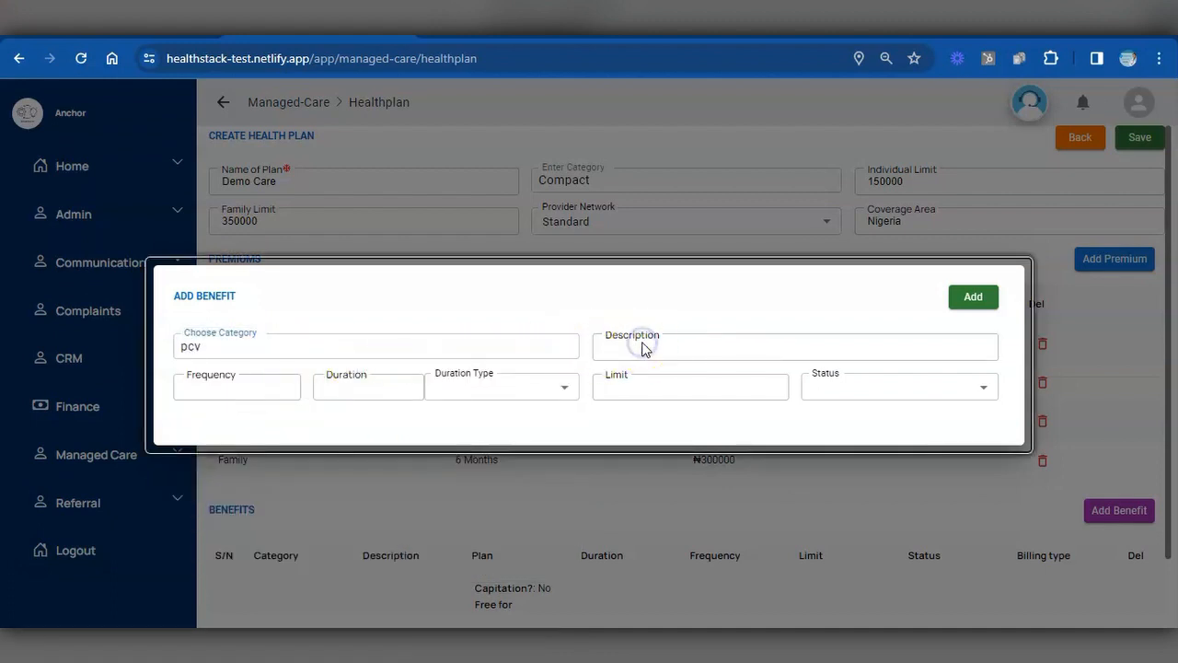
text(PCV)
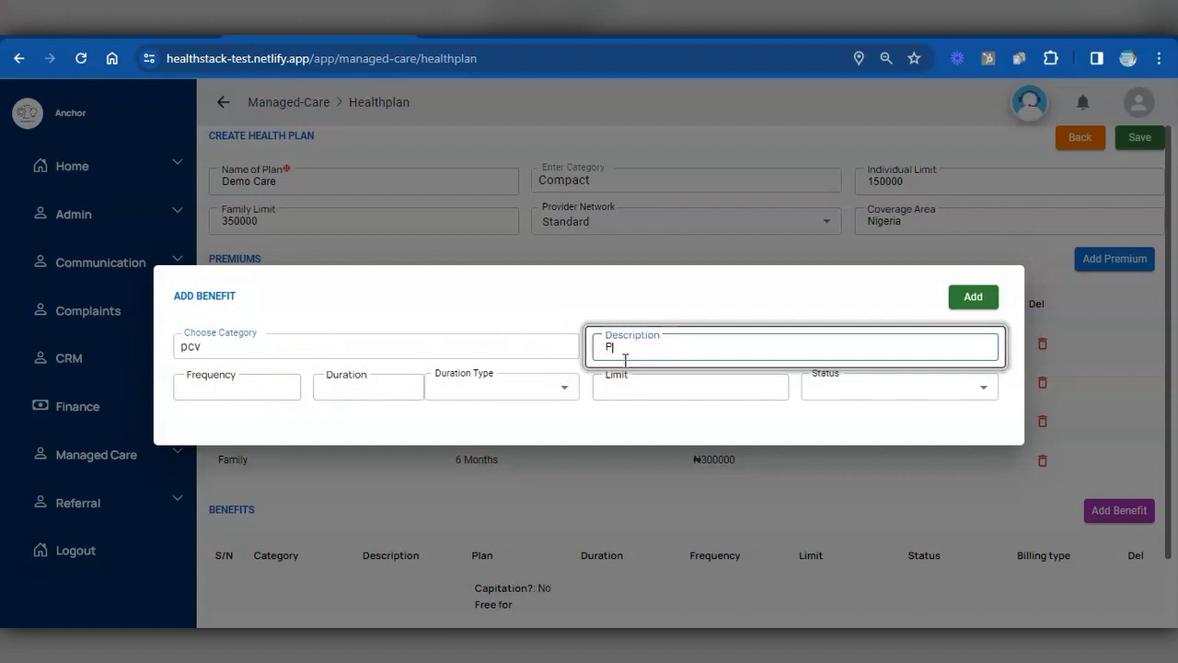
- Set the pcv benefit's frequency to 12 and its duration to 1 Years
click(271, 384)
text(12)
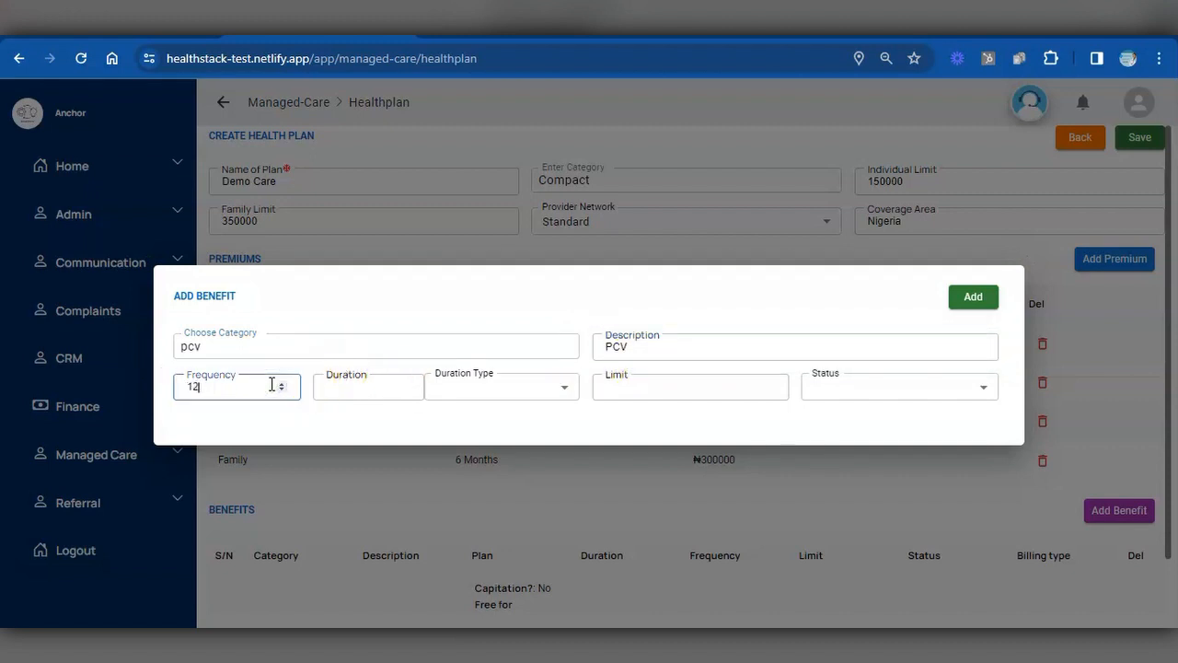
click(348, 393)
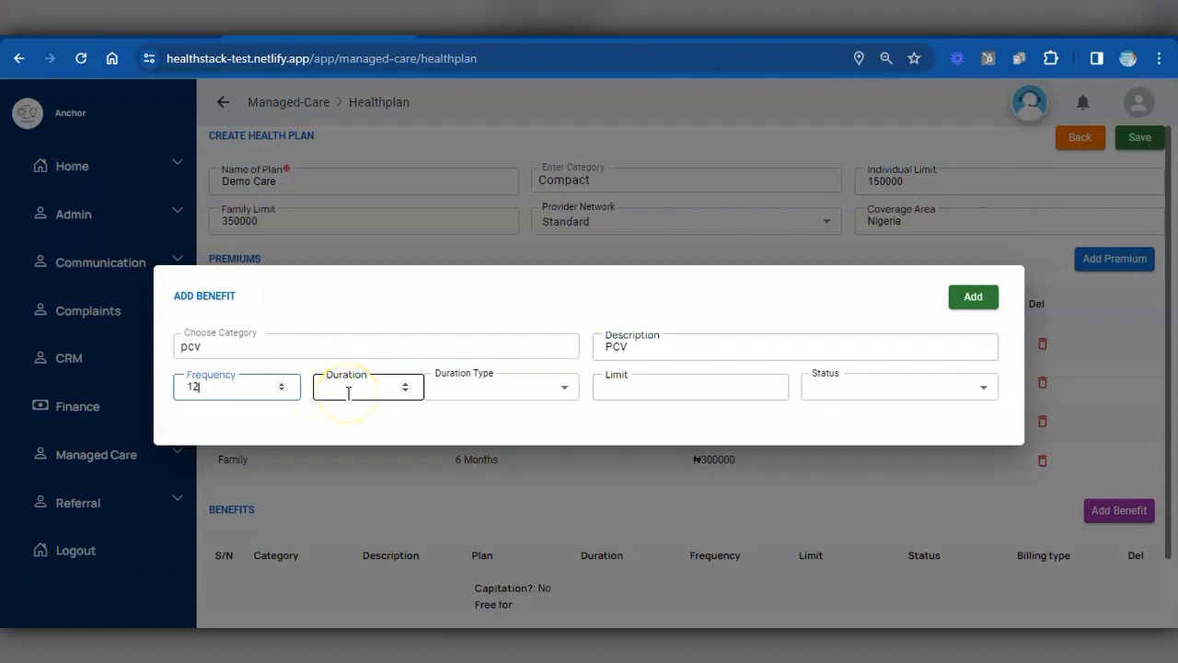
click(365, 391)
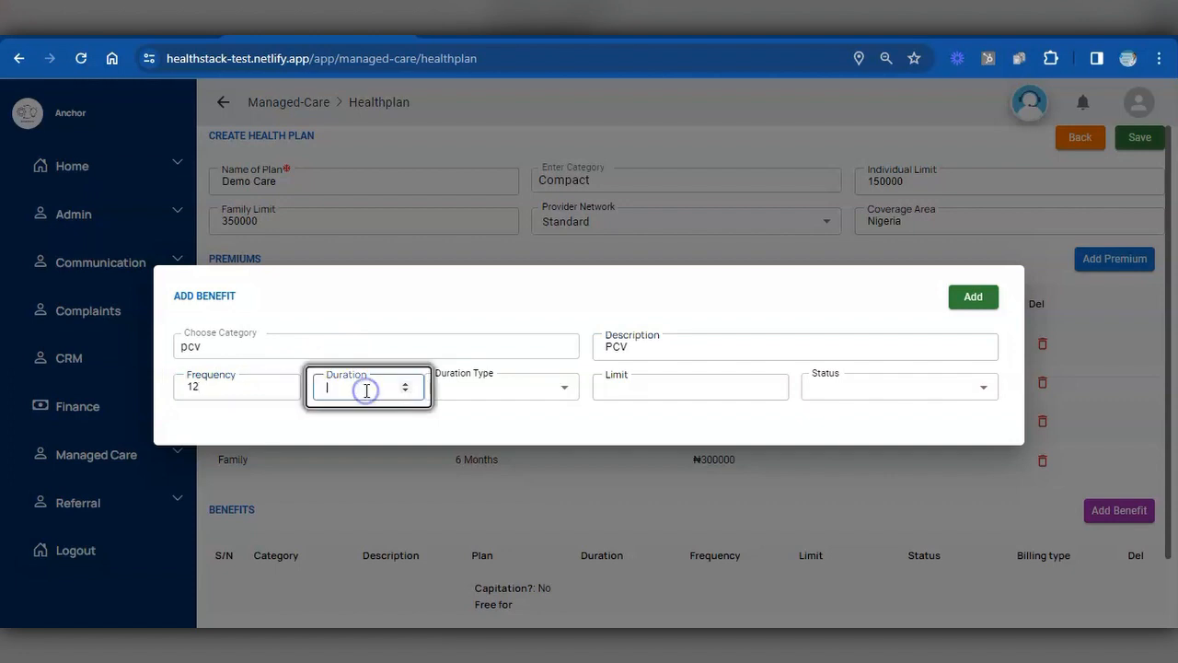
click(479, 396)
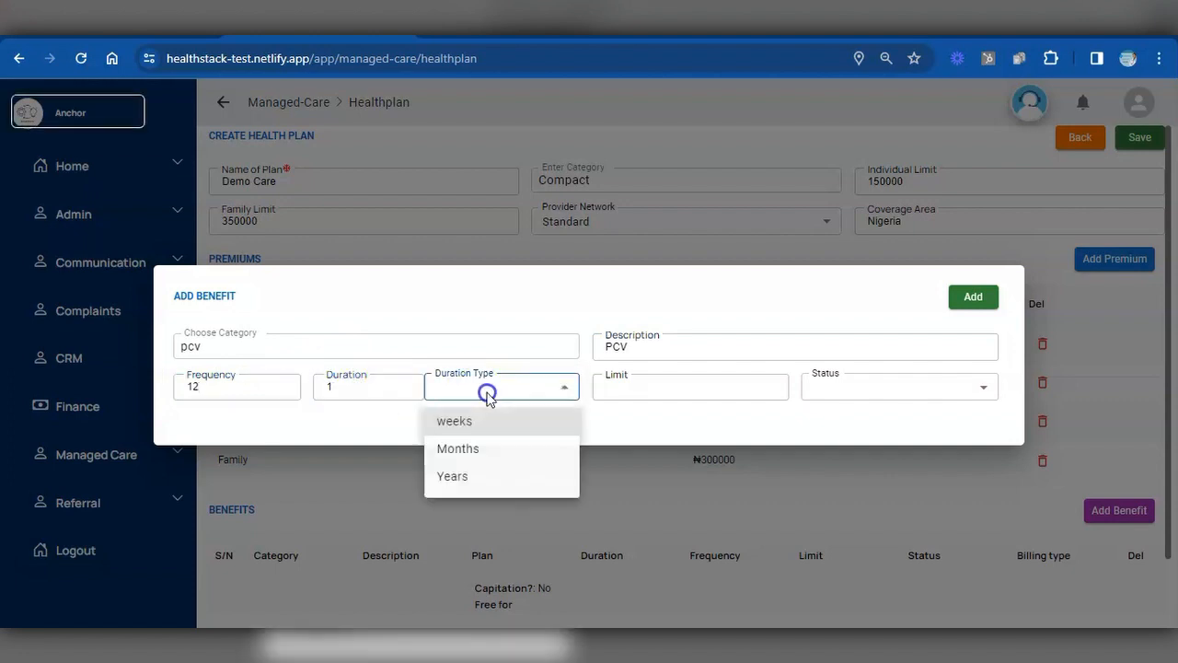
click(479, 475)
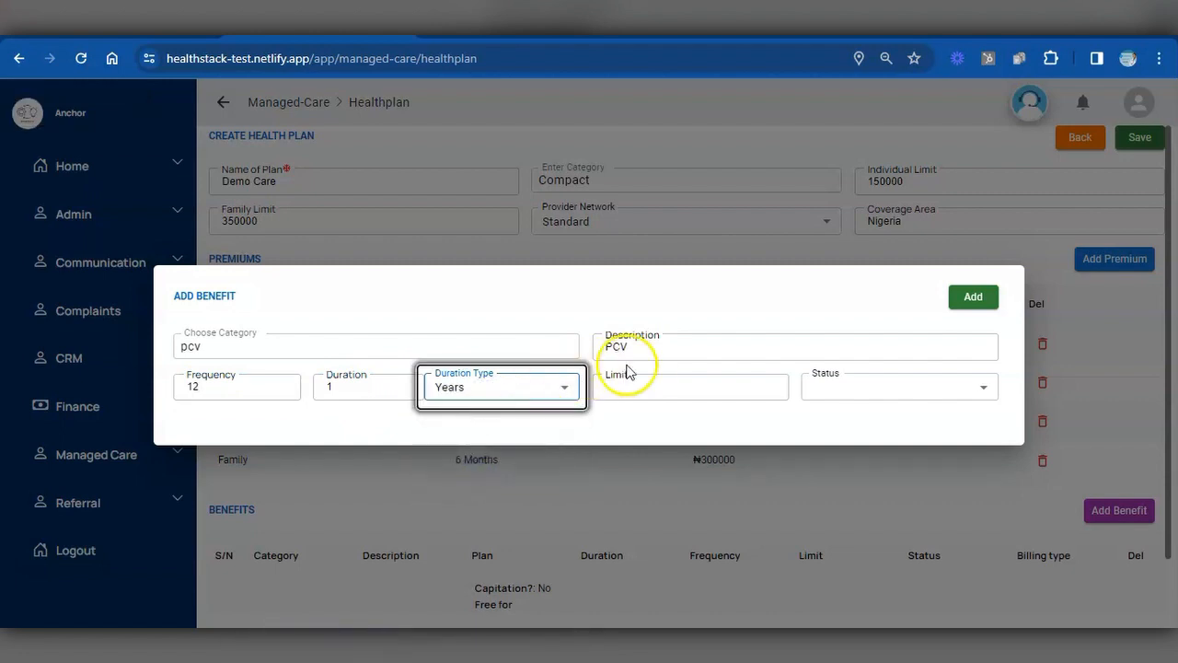
- Set the pcv benefit's limit to 10000 and status to Covered, and add it to the plan's benefits list
click(646, 392)
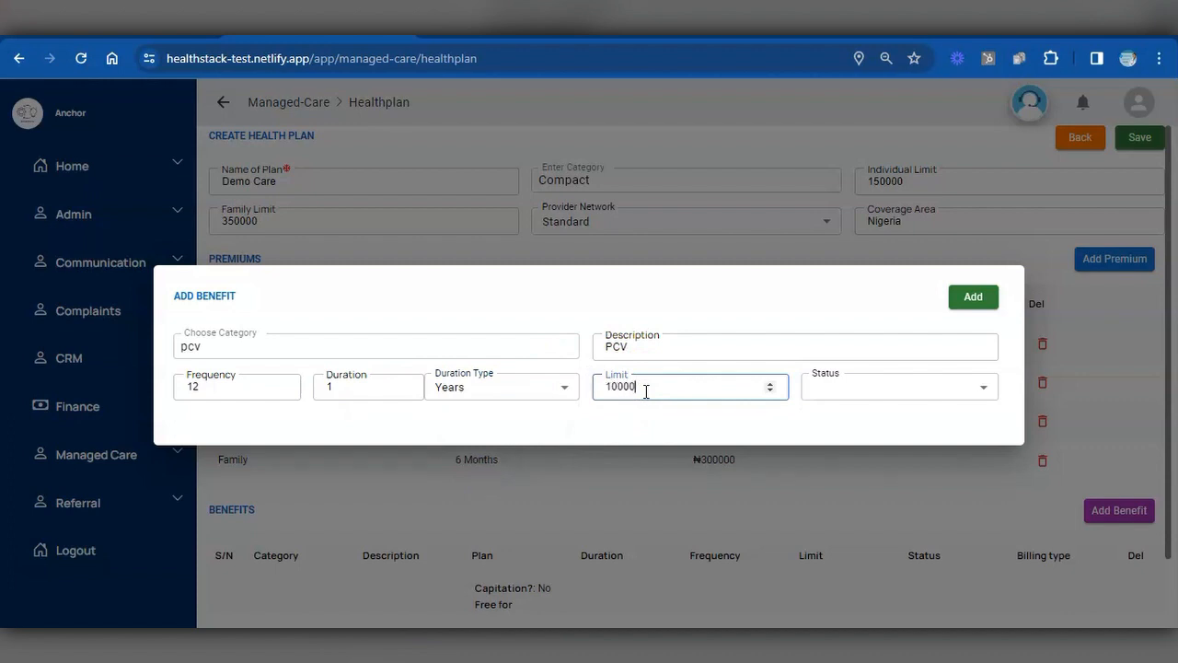
text(10000)
click(831, 391)
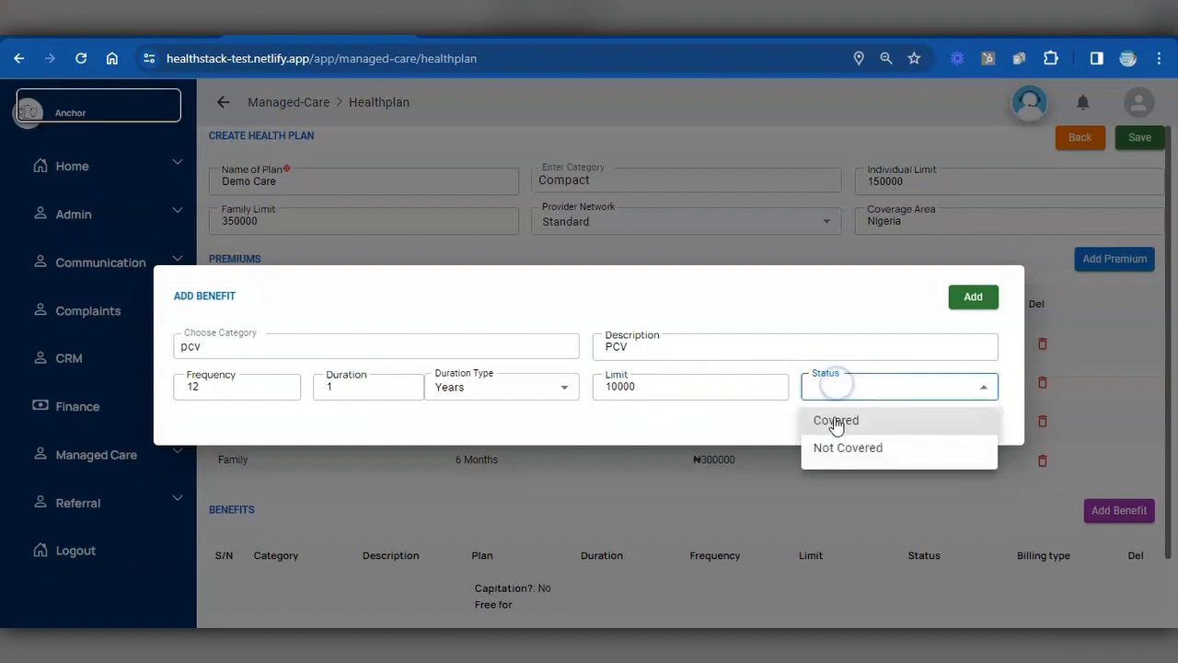
click(833, 421)
click(970, 303)
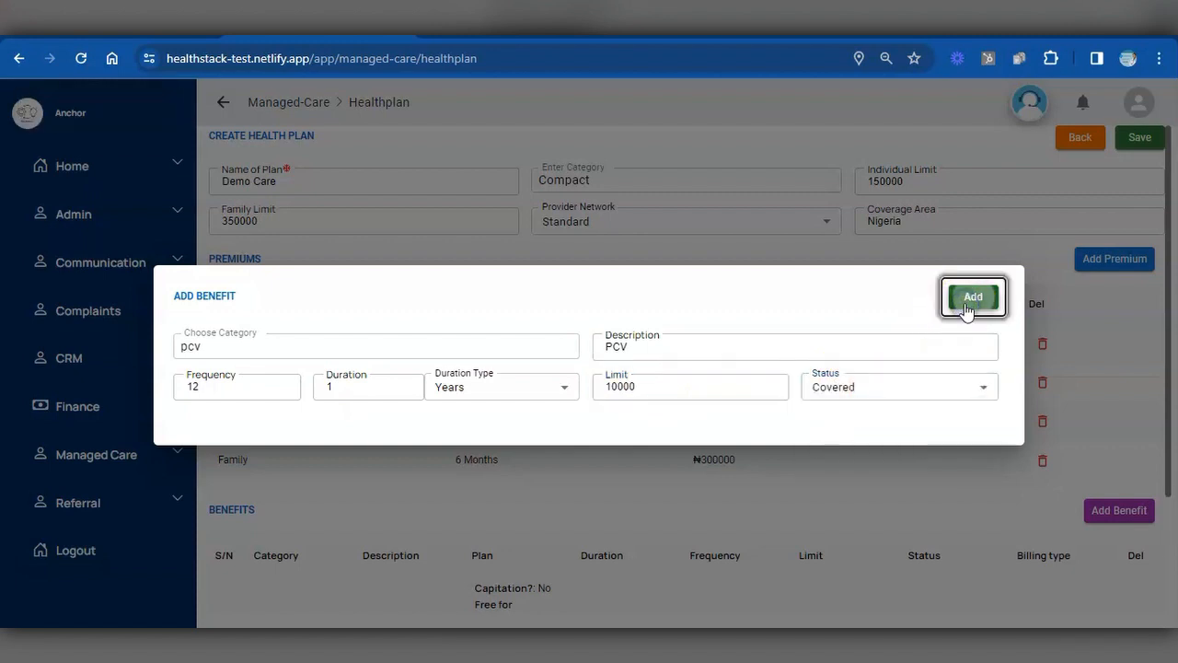
click(966, 310)
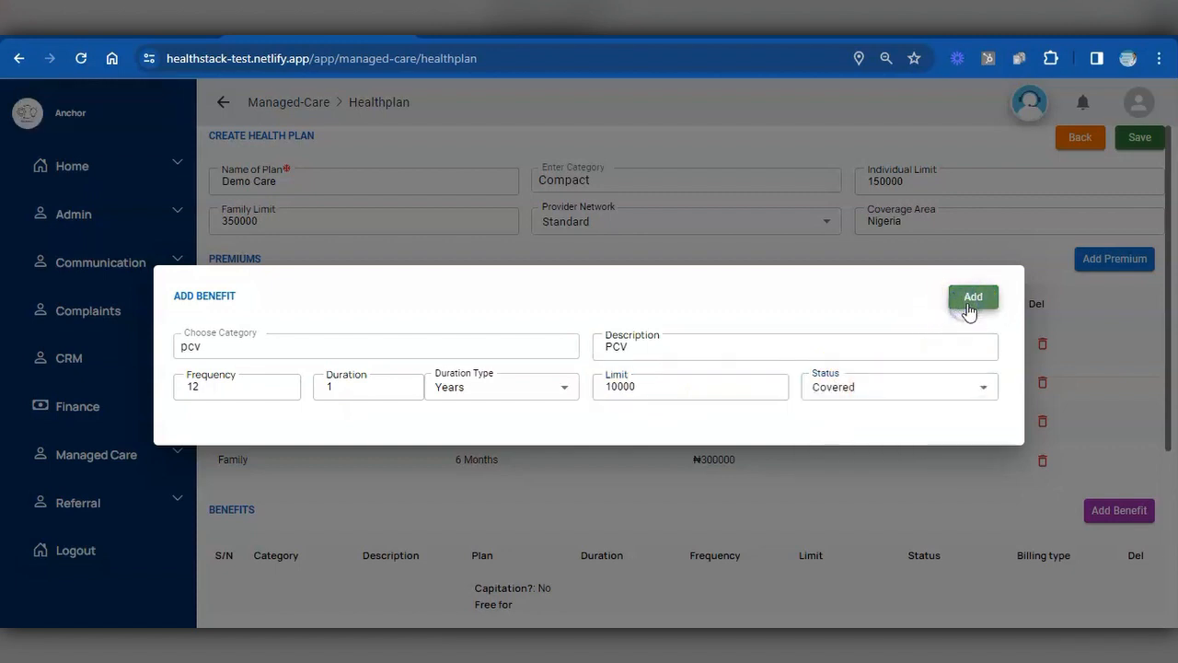
click(1165, 328)
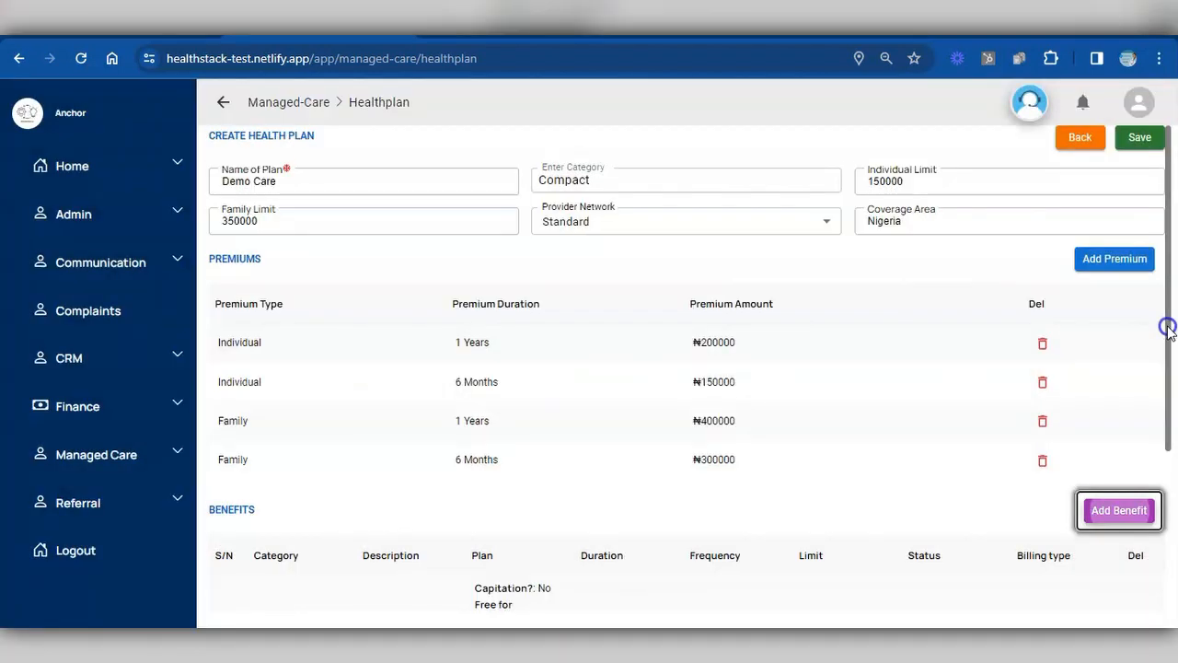
drag(1167, 328, 1171, 557)
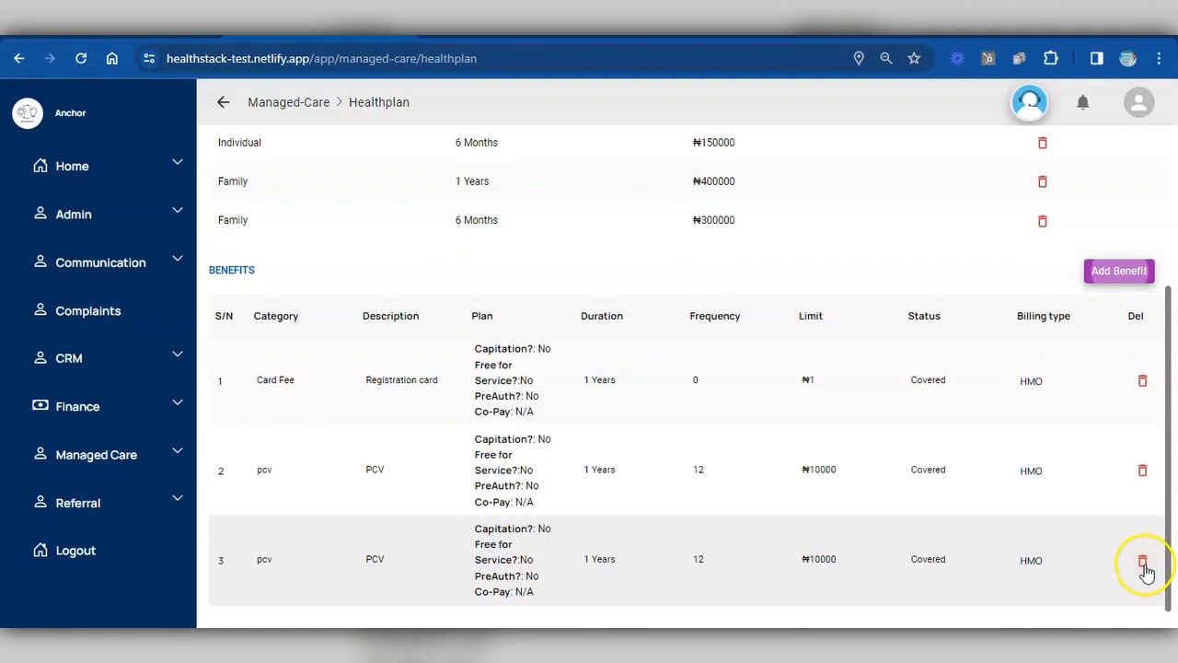
click(923, 564)
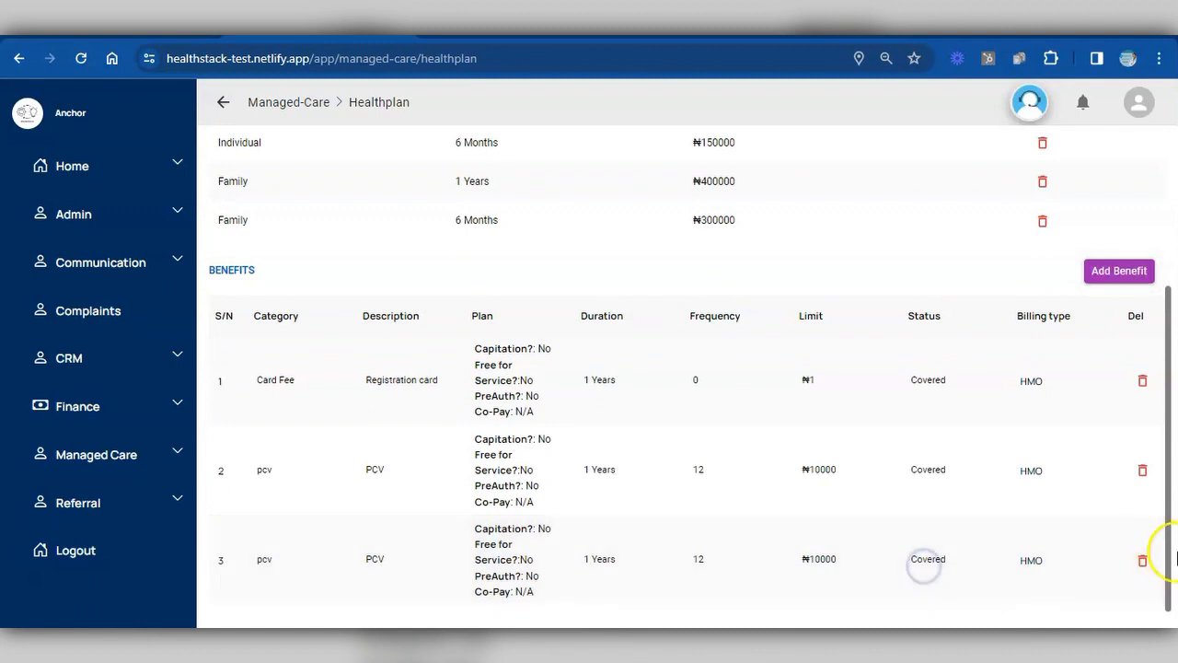
- Delete both pcv entries from the plan's benefits list, keeping only the Card Fee benefit
click(1141, 561)
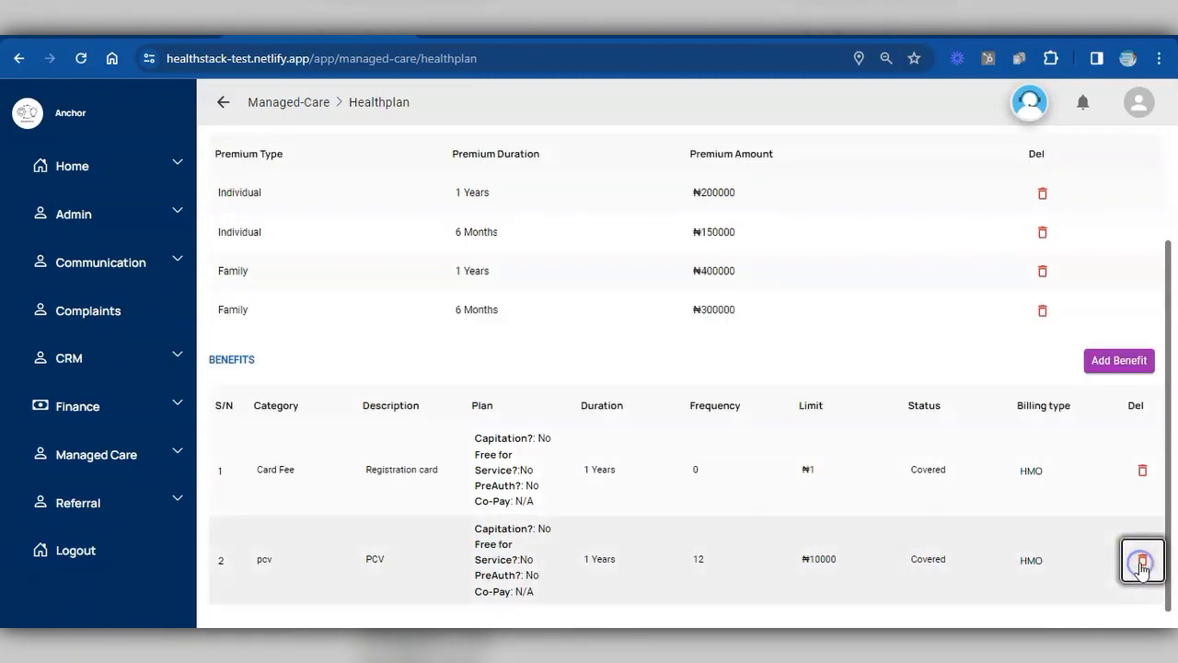
click(1062, 529)
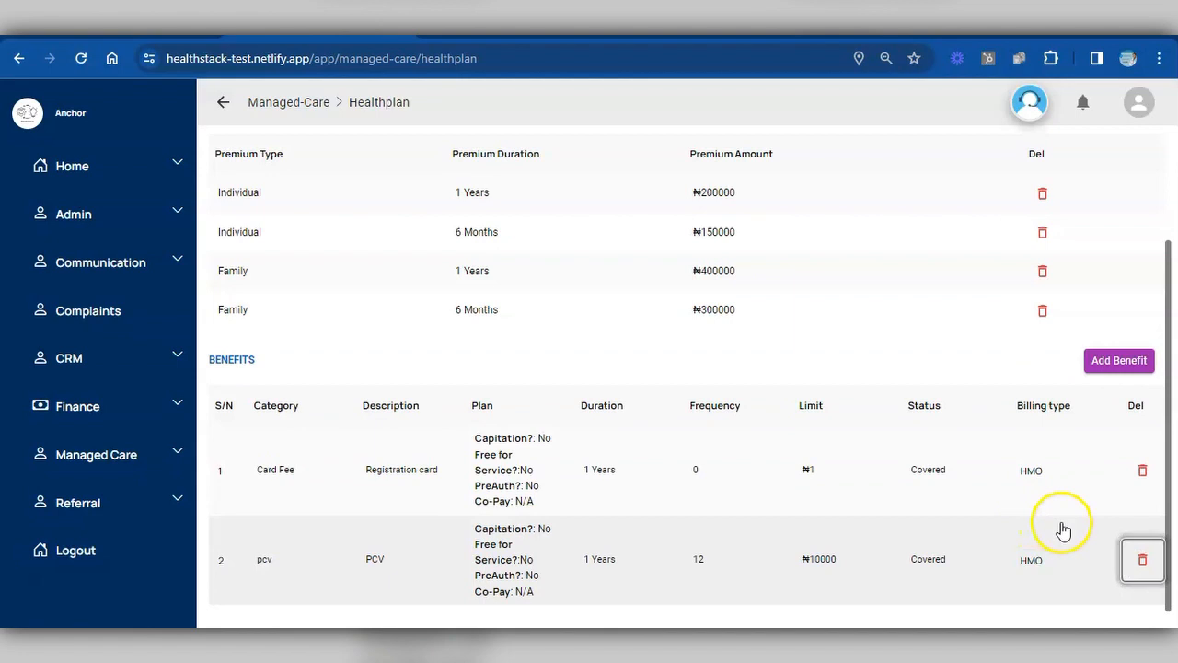
click(1143, 561)
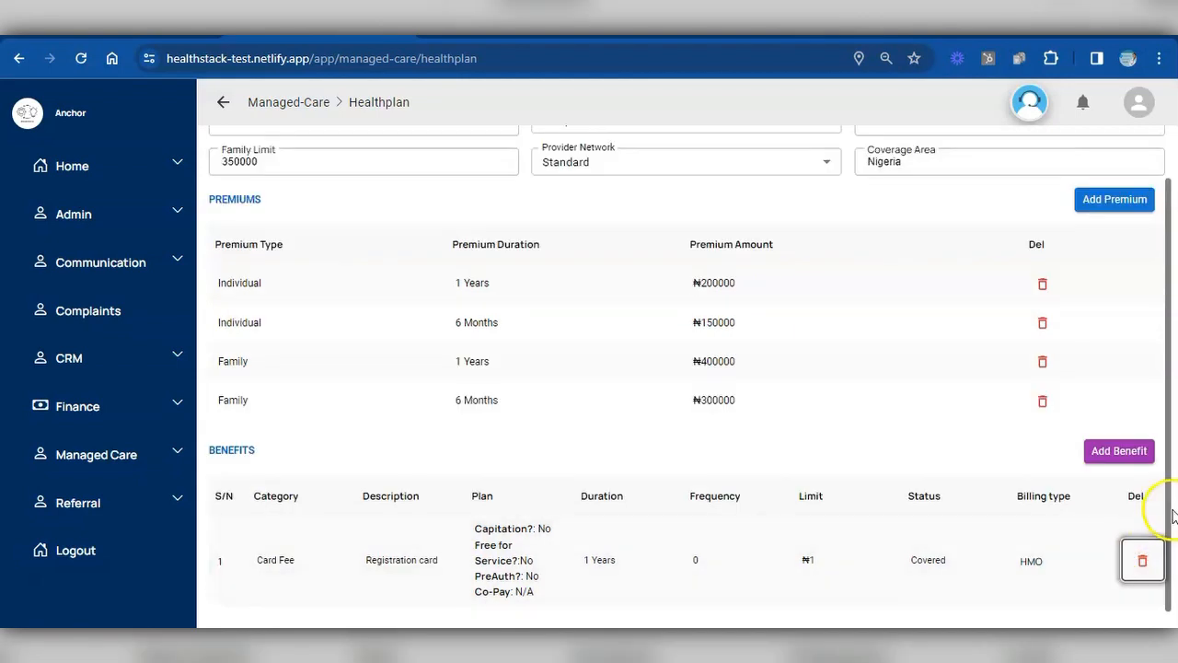
click(1166, 512)
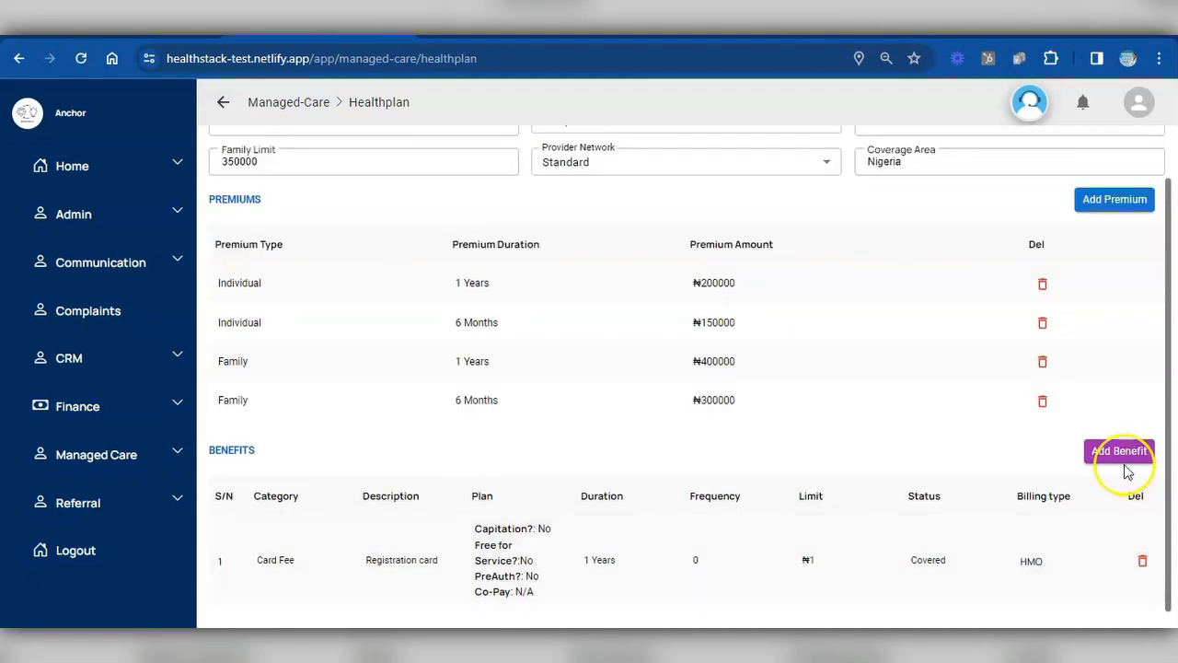
- Start a new benefit with the category kept as pcv and the description "PCV"
click(1120, 452)
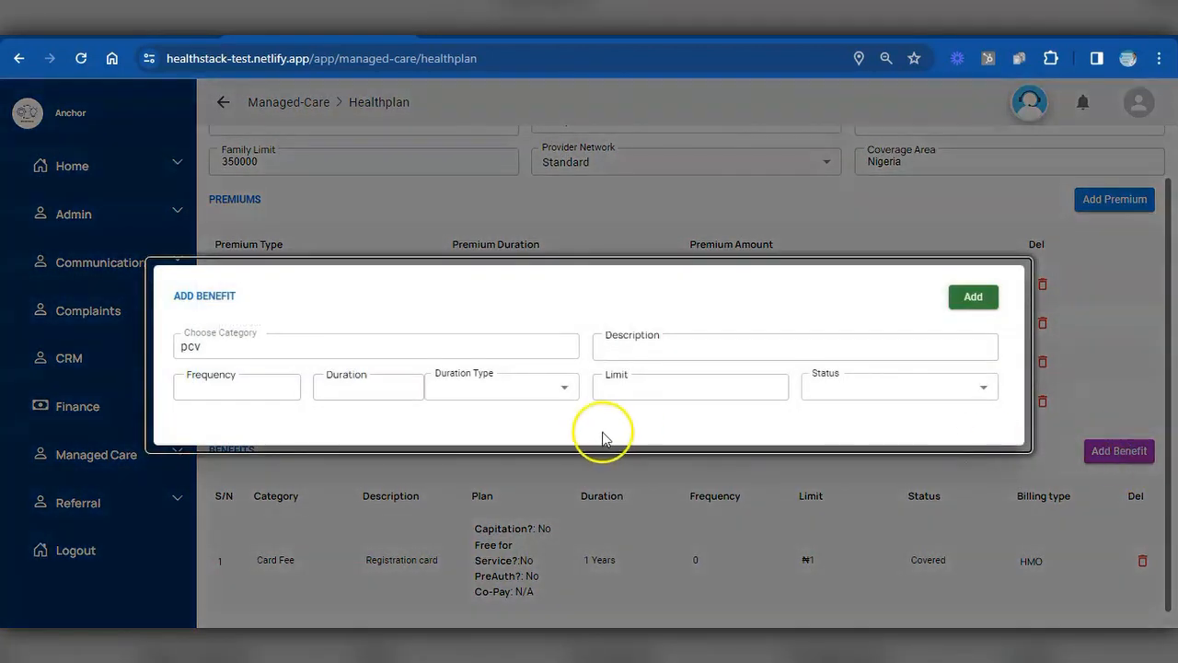
click(659, 352)
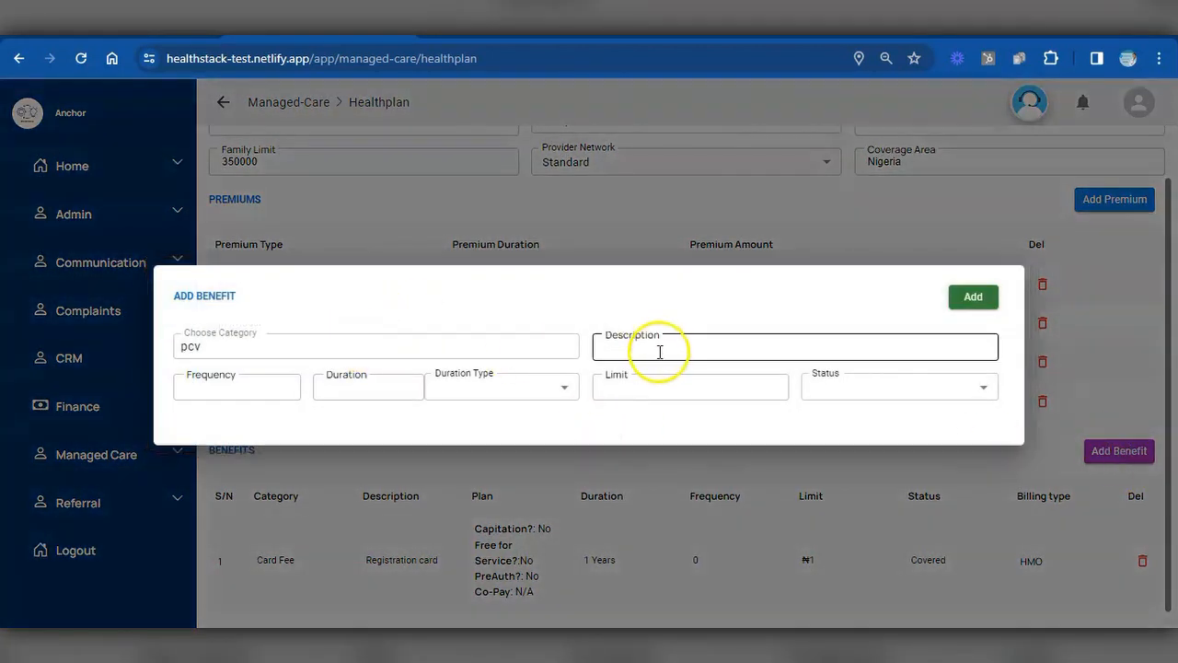
text(PCV)
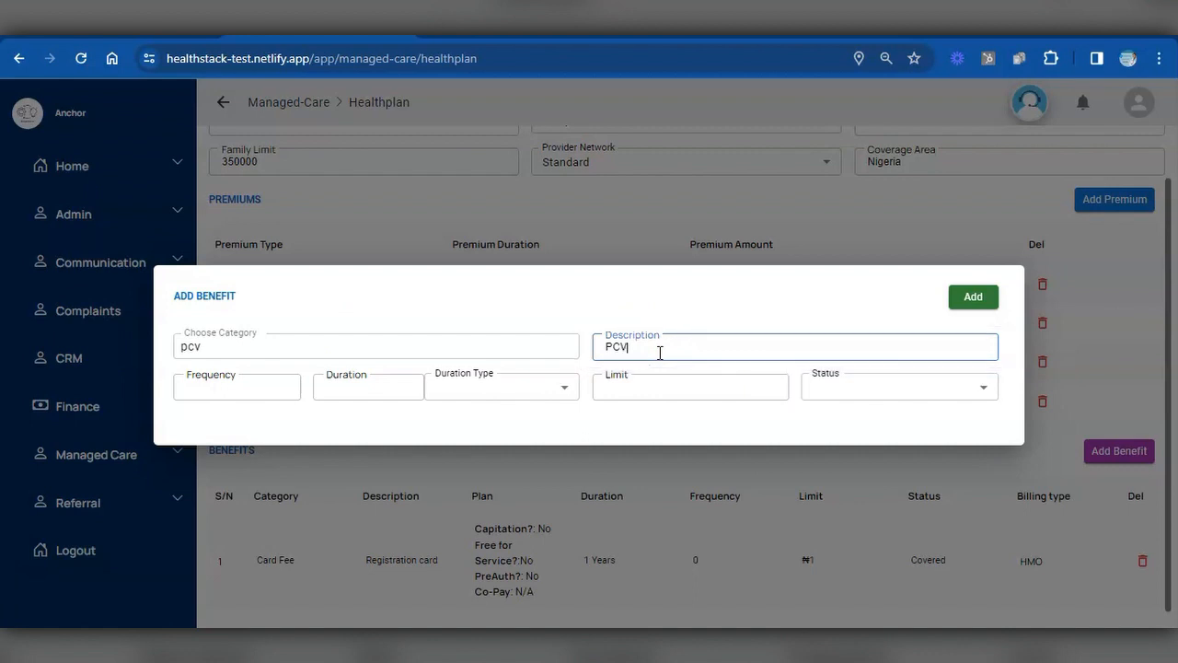
- Set the new pcv benefit's frequency to 12 and its duration to 1 Years
click(221, 392)
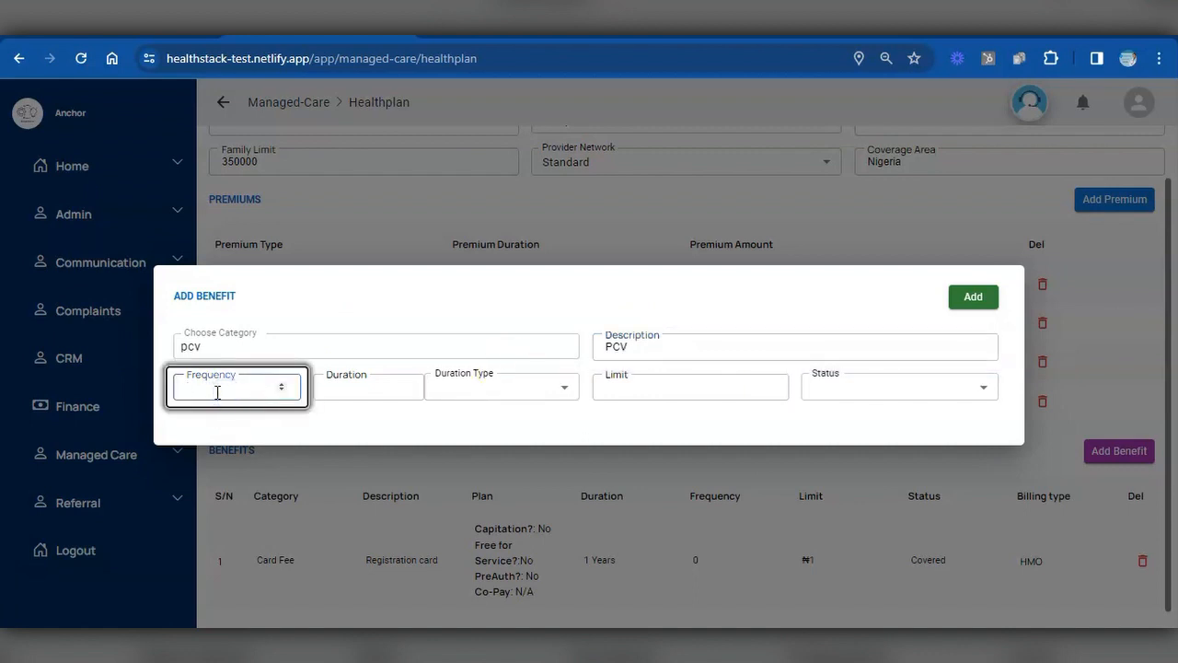
text(12)
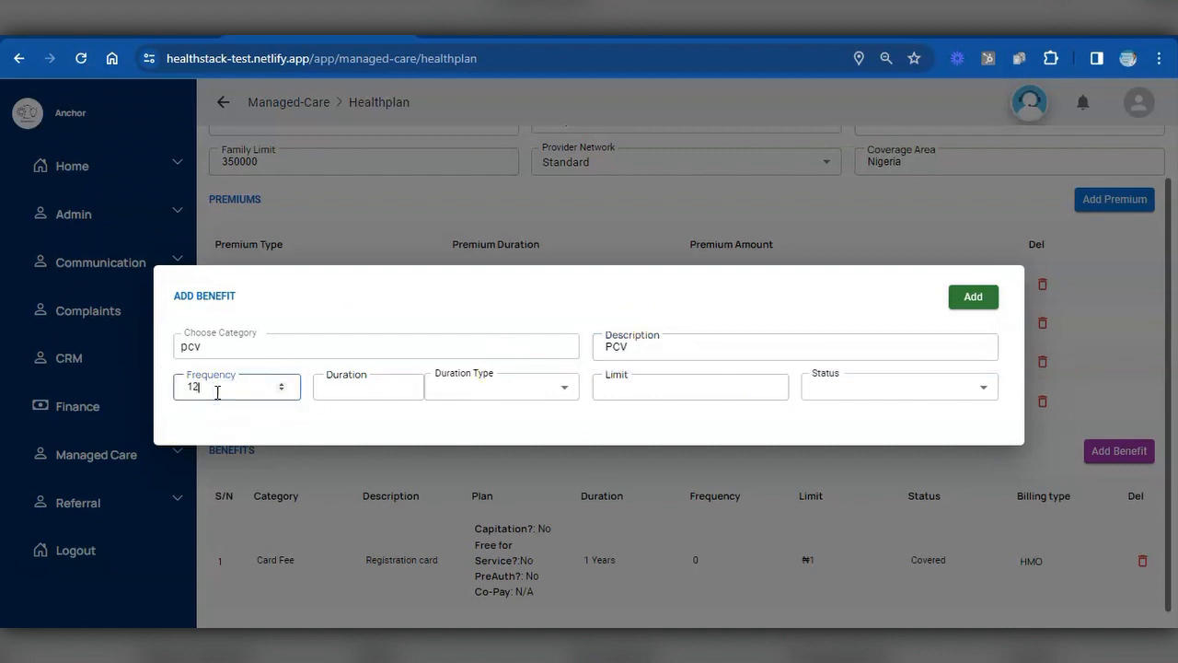
click(349, 388)
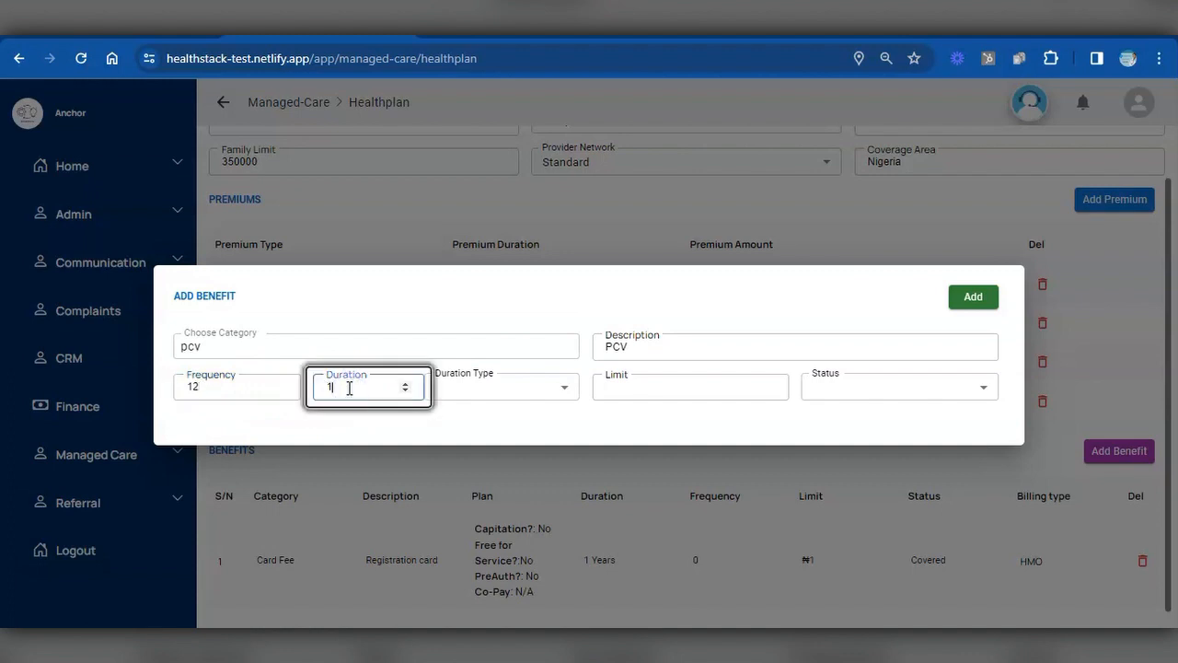
click(442, 388)
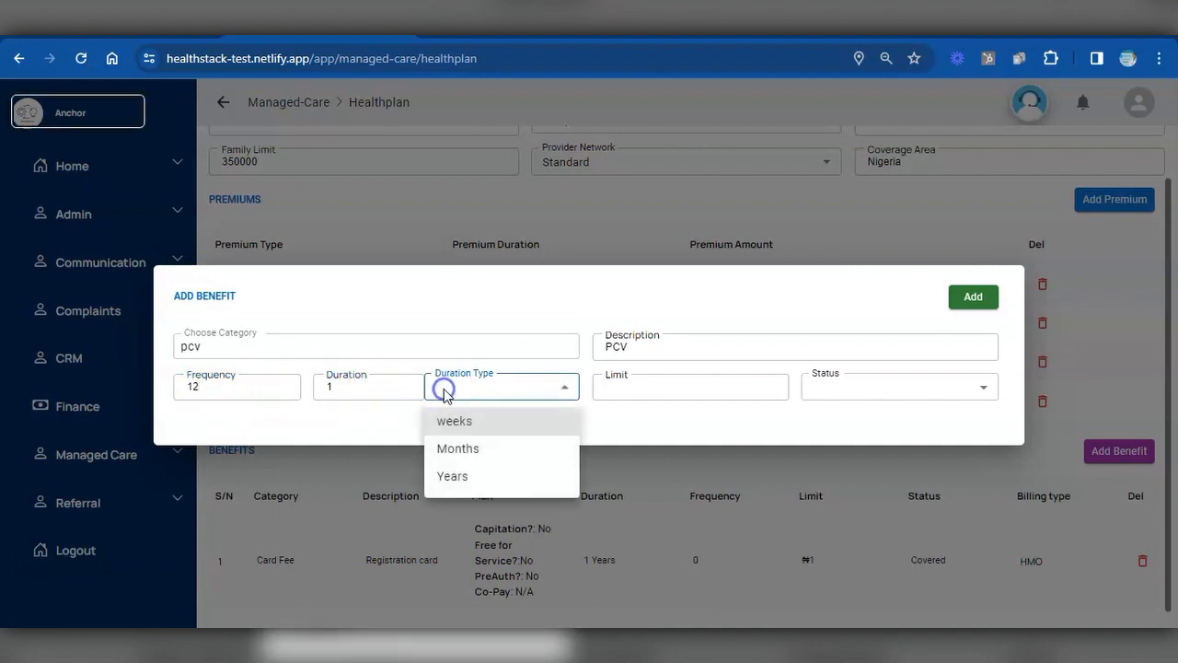
click(462, 479)
- Set the pcv benefit's limit to 10000 and status to Covered, and add it to the plan
click(710, 385)
text(1)
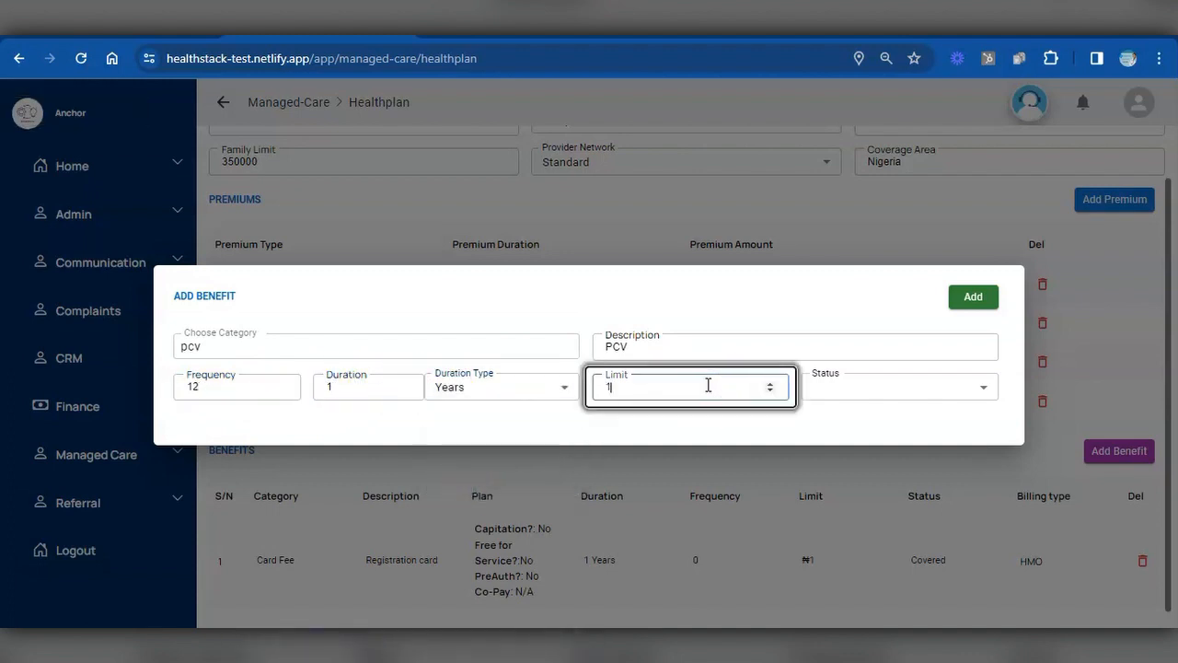
text(0000)
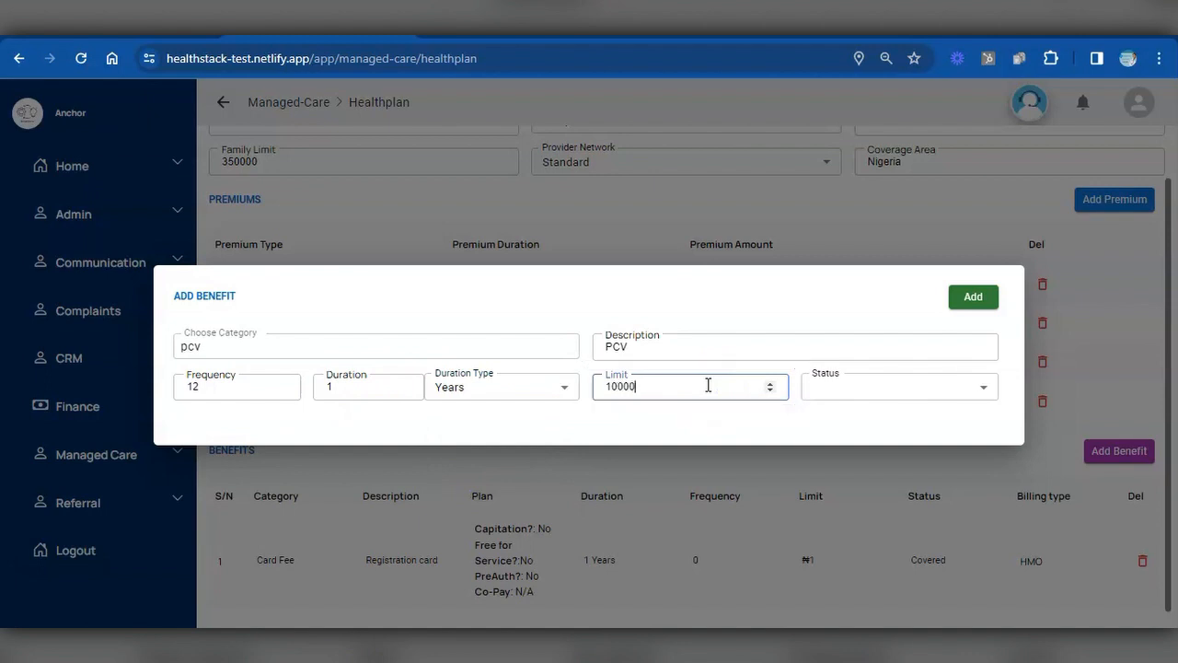
click(886, 394)
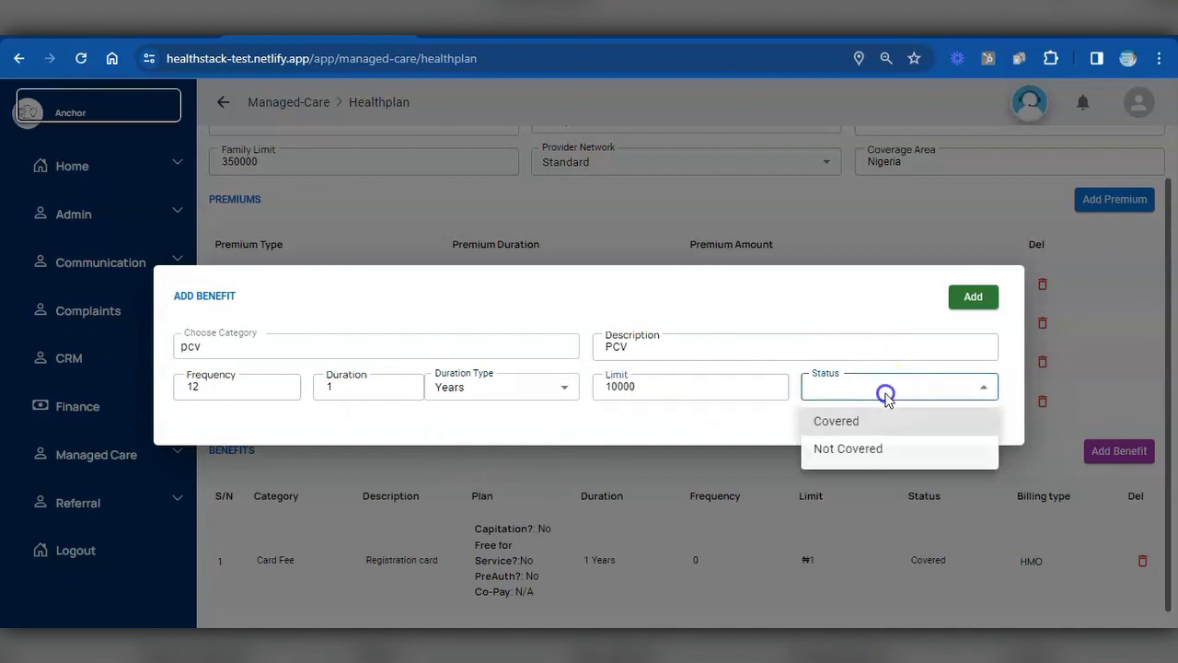
click(876, 419)
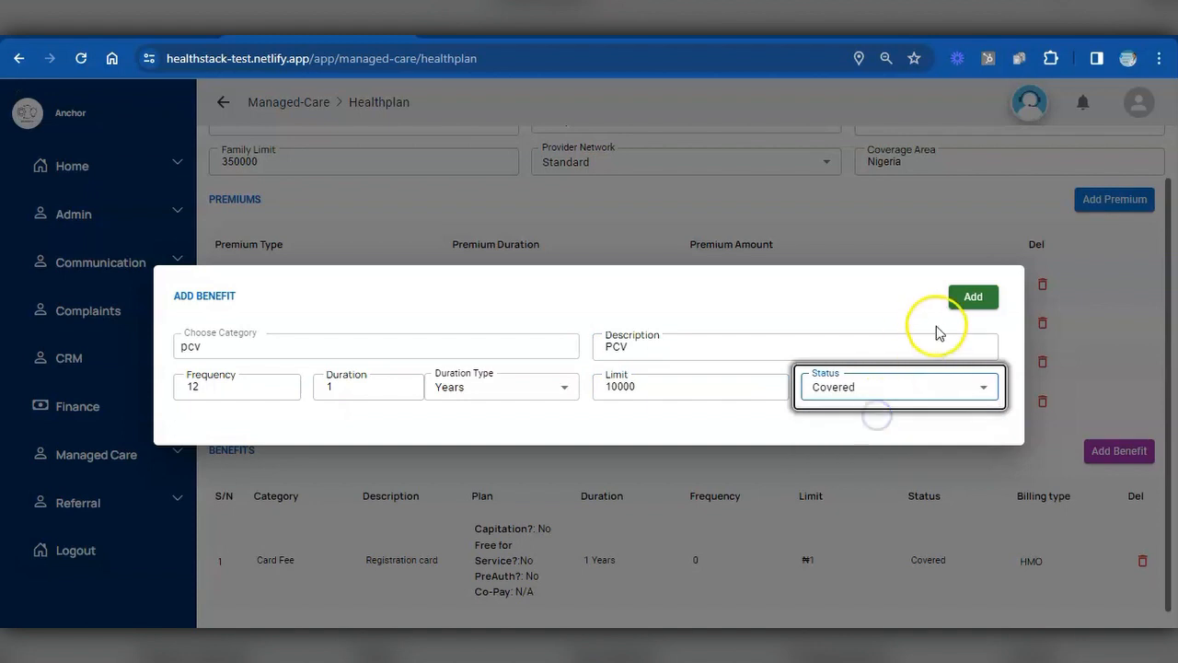
click(973, 296)
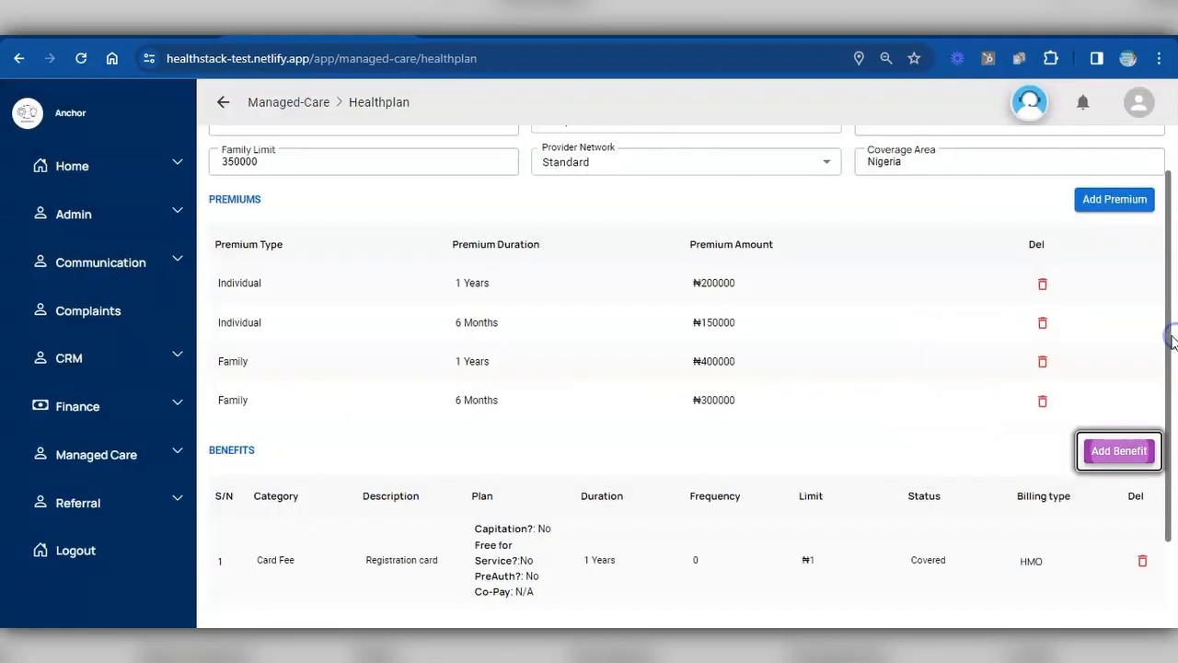
scroll(1167, 378, down, 1)
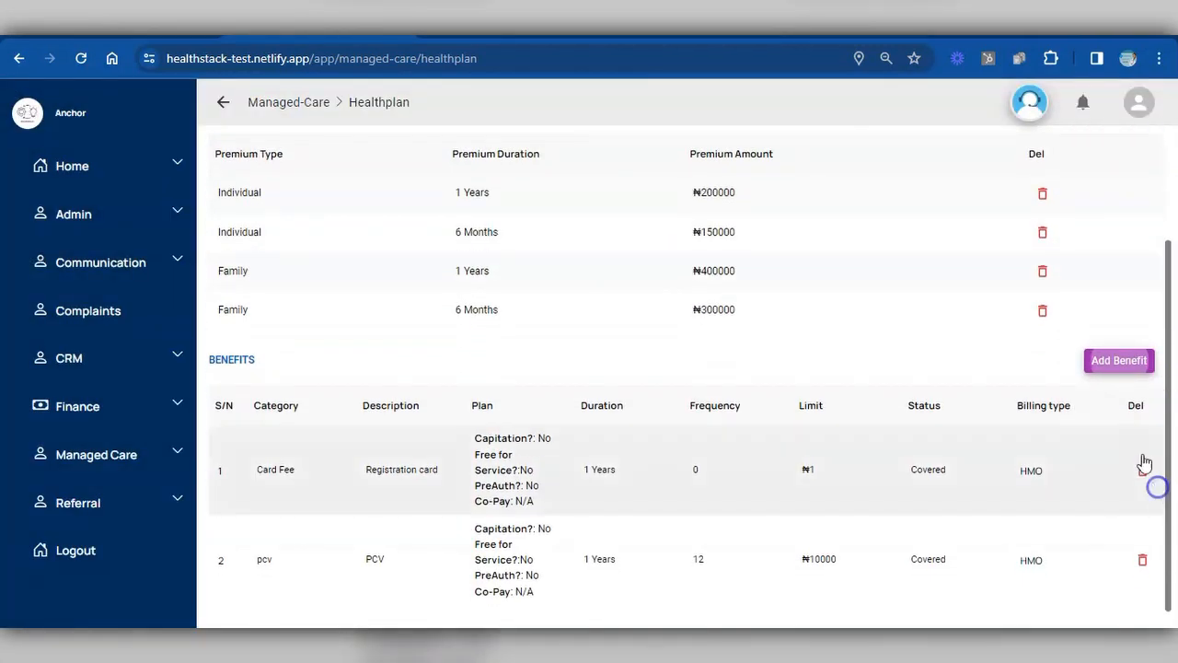
- Start another benefit with category PSA Test and description "PSA"
click(1097, 359)
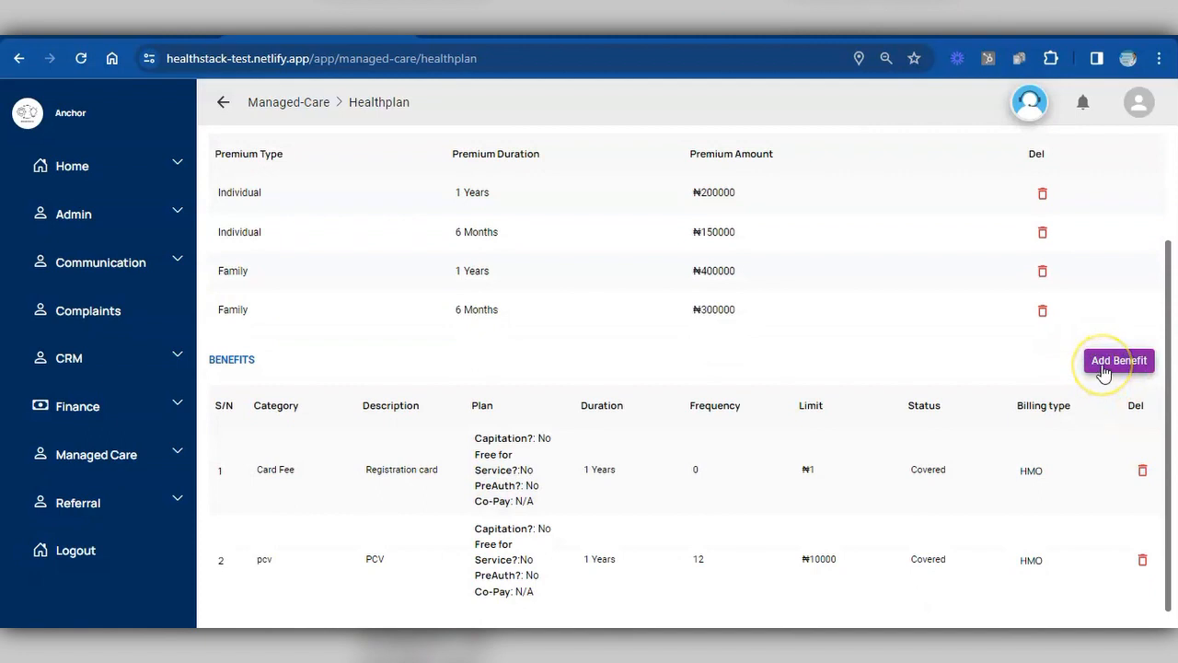
click(1104, 368)
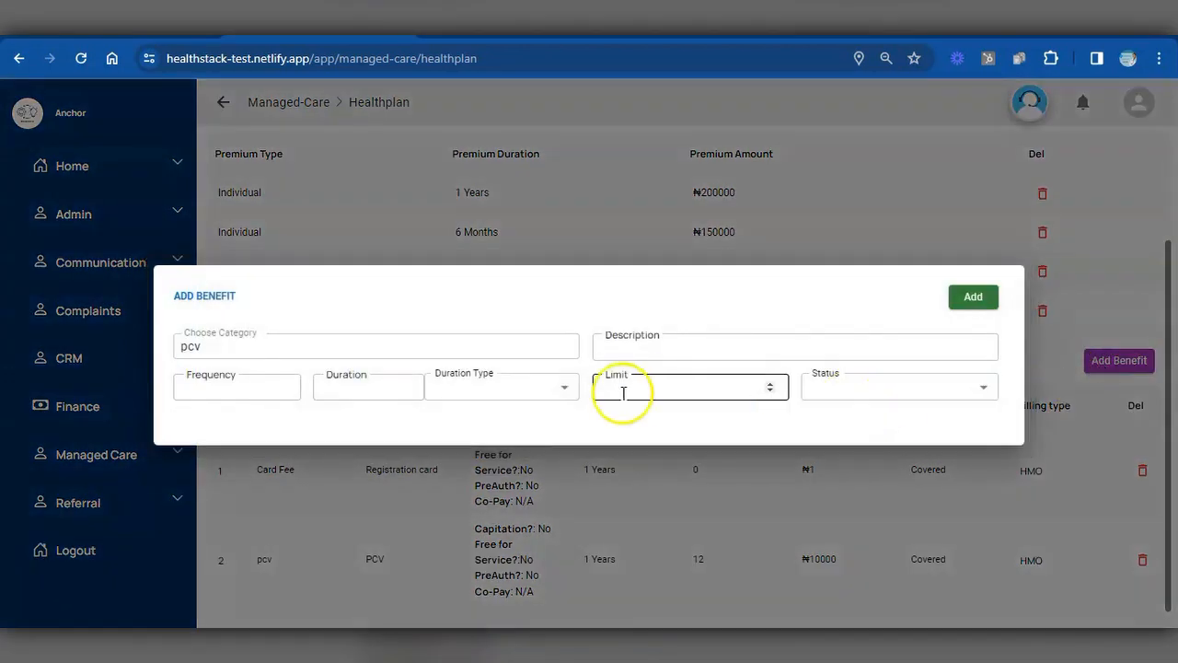
click(329, 340)
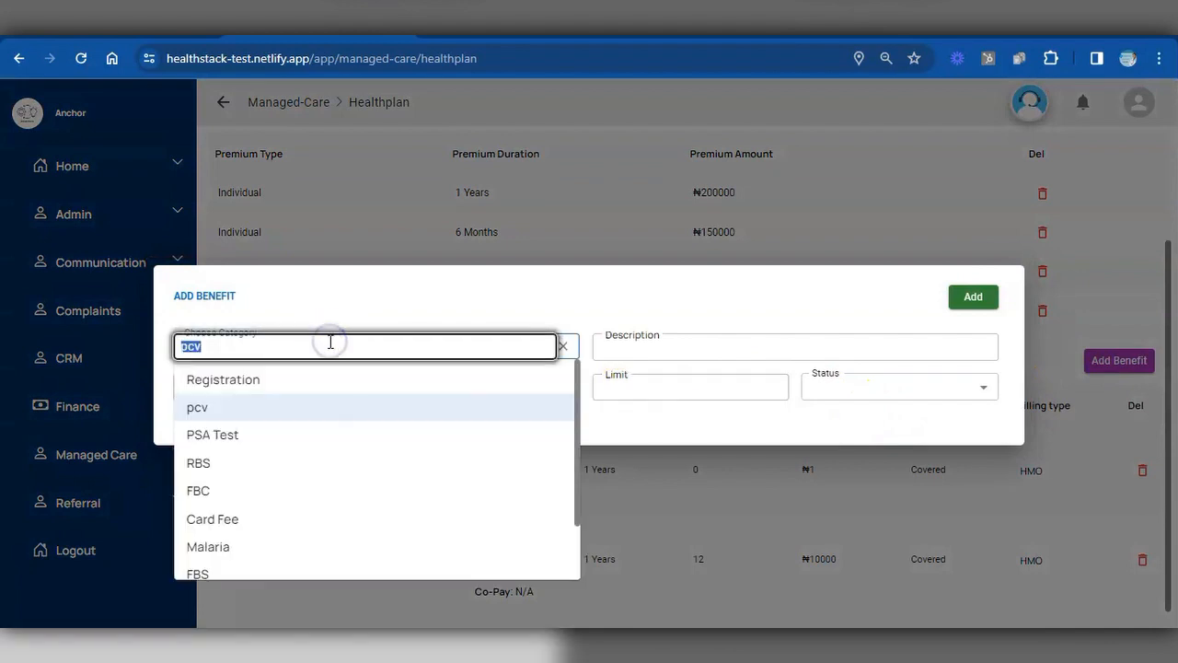
click(207, 445)
click(672, 341)
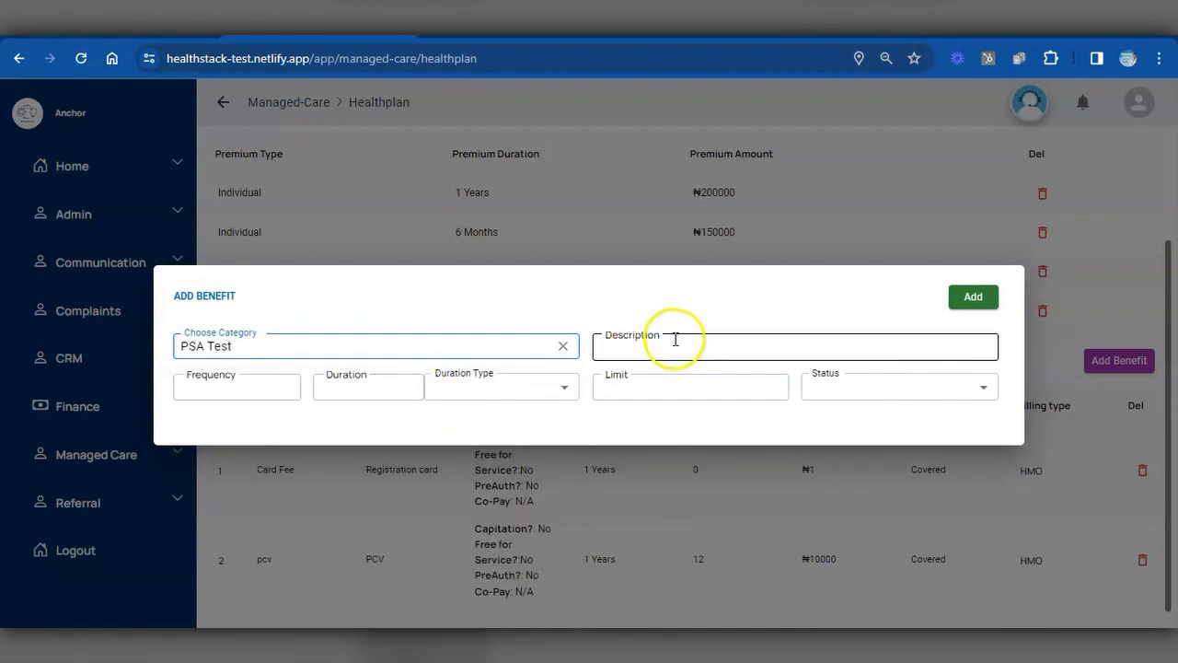
text(PSA)
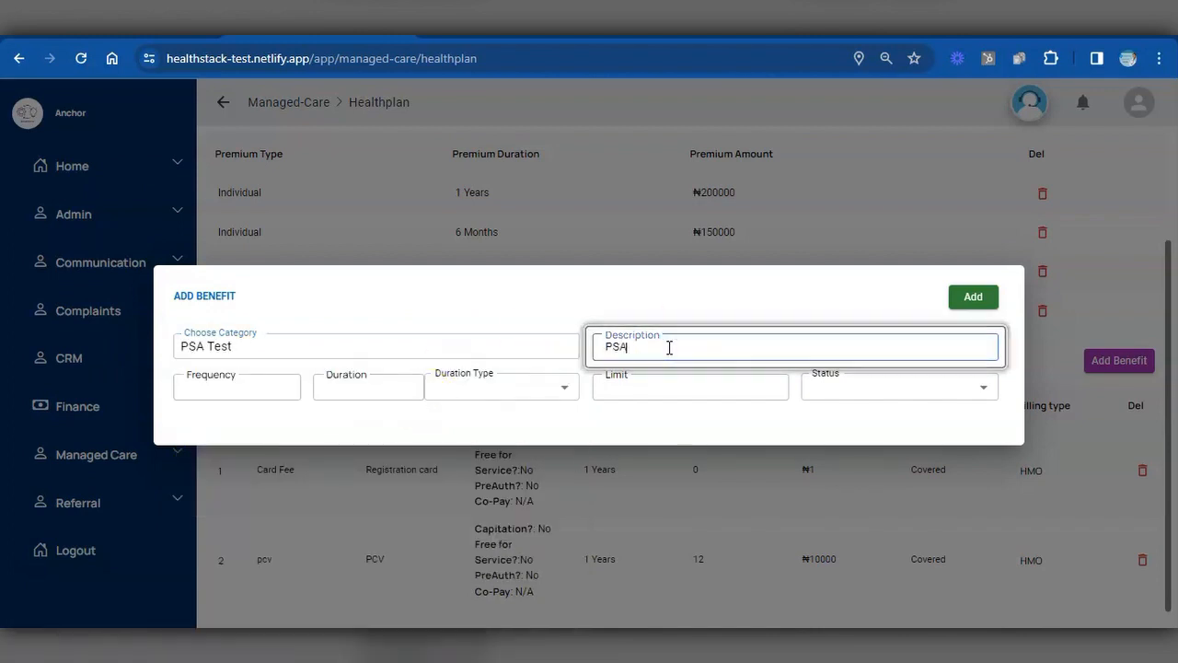
- Set the PSA Test benefit's frequency to 1 and its duration to 1 Years
click(215, 386)
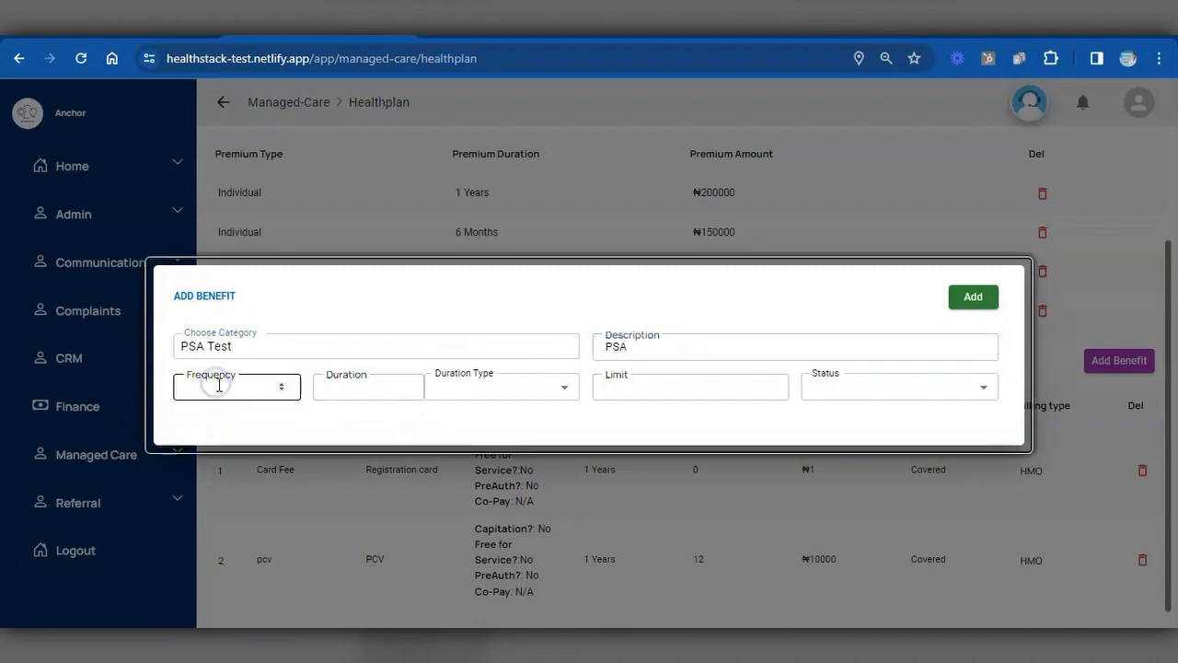
click(220, 387)
text(1)
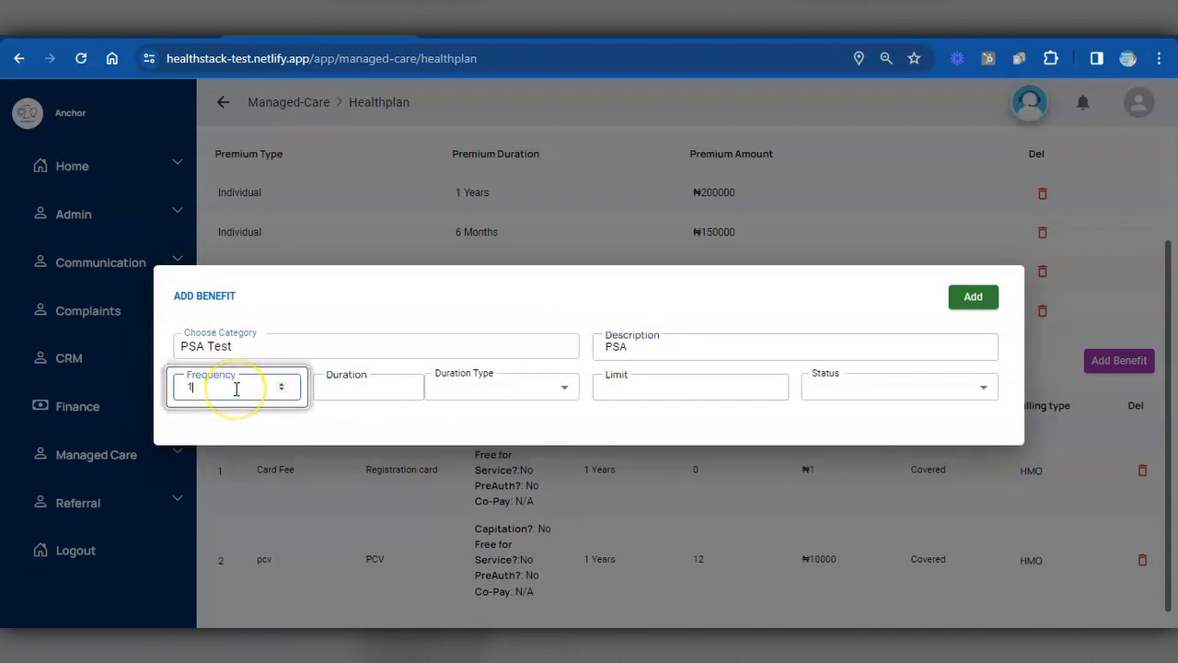
click(345, 387)
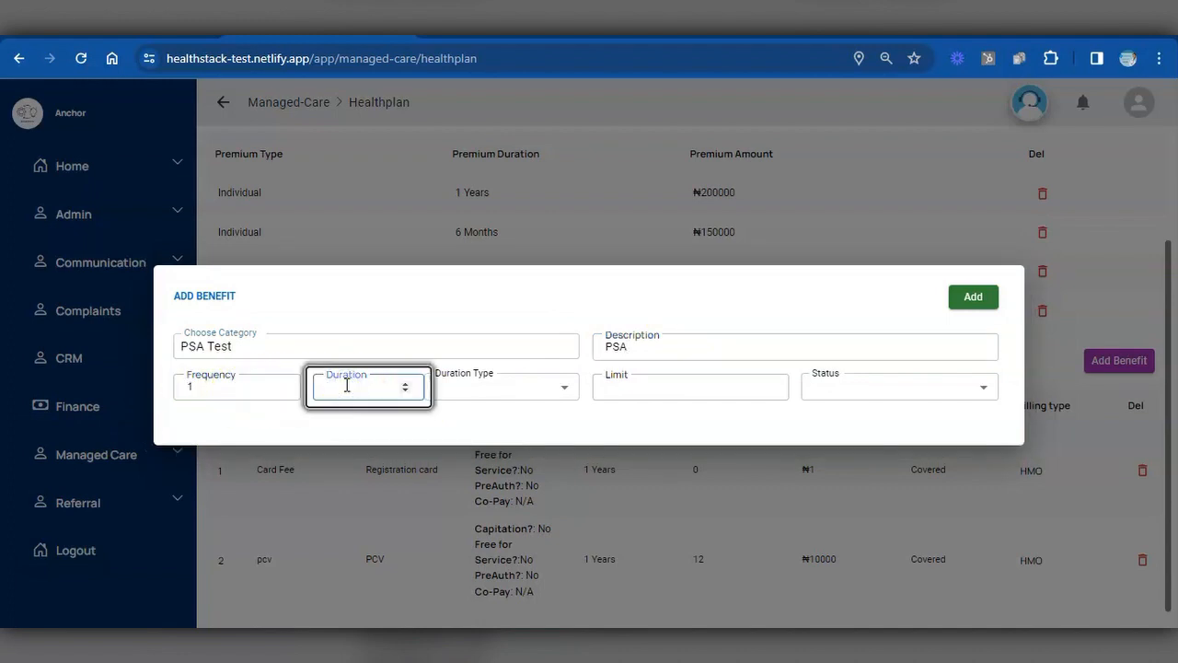
text(1)
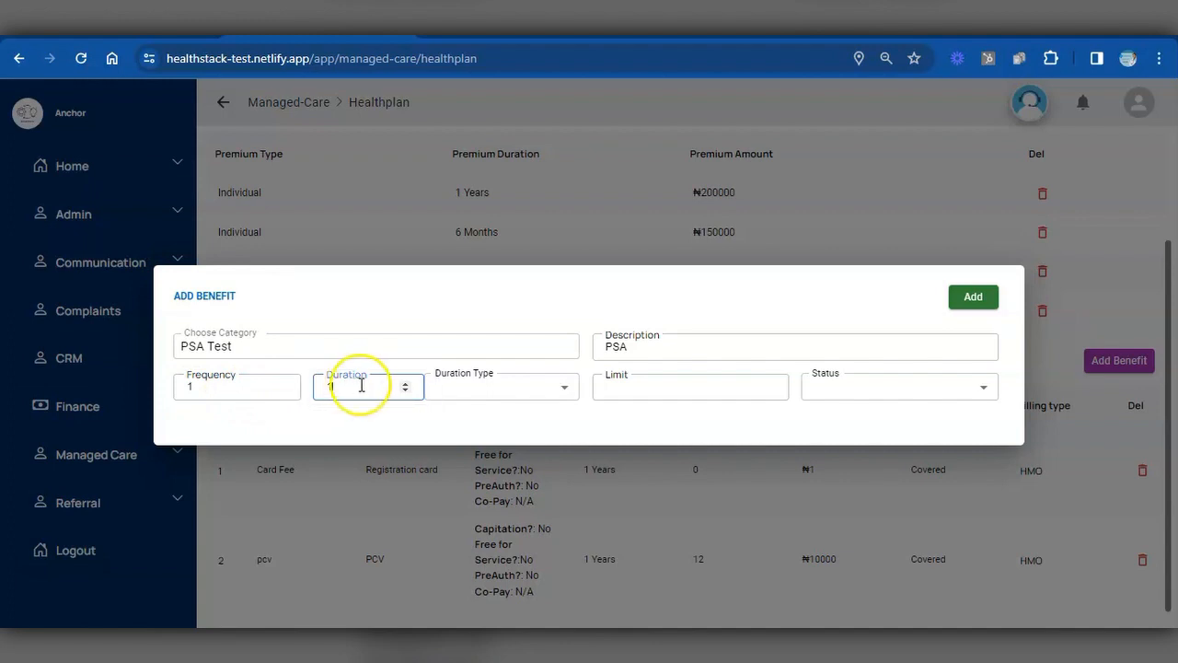
click(428, 386)
click(451, 469)
- Set the PSA Test benefit's limit to 35000 and status to Not Covered, and add it to the plan
click(616, 395)
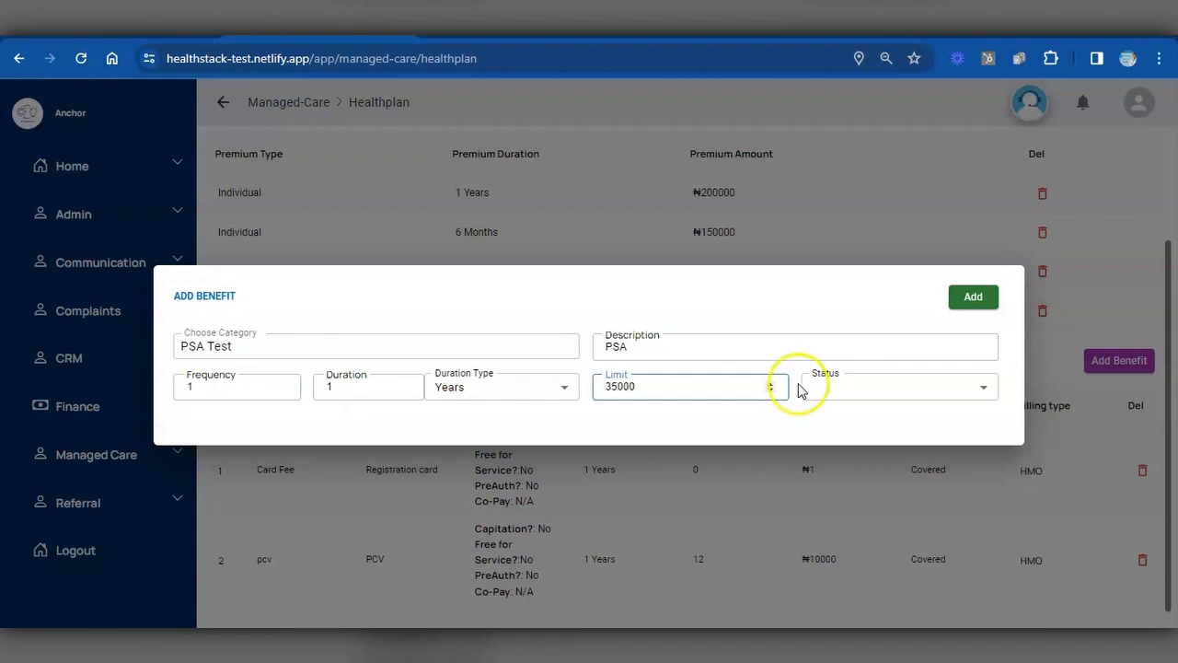
click(810, 387)
click(821, 449)
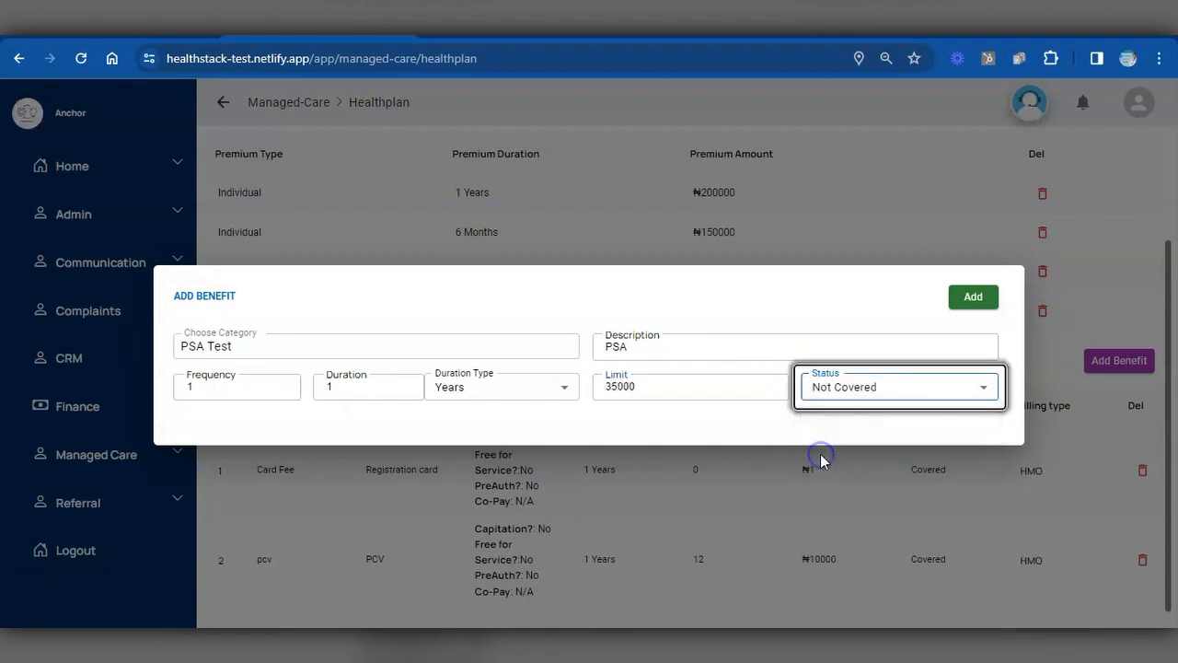
click(976, 299)
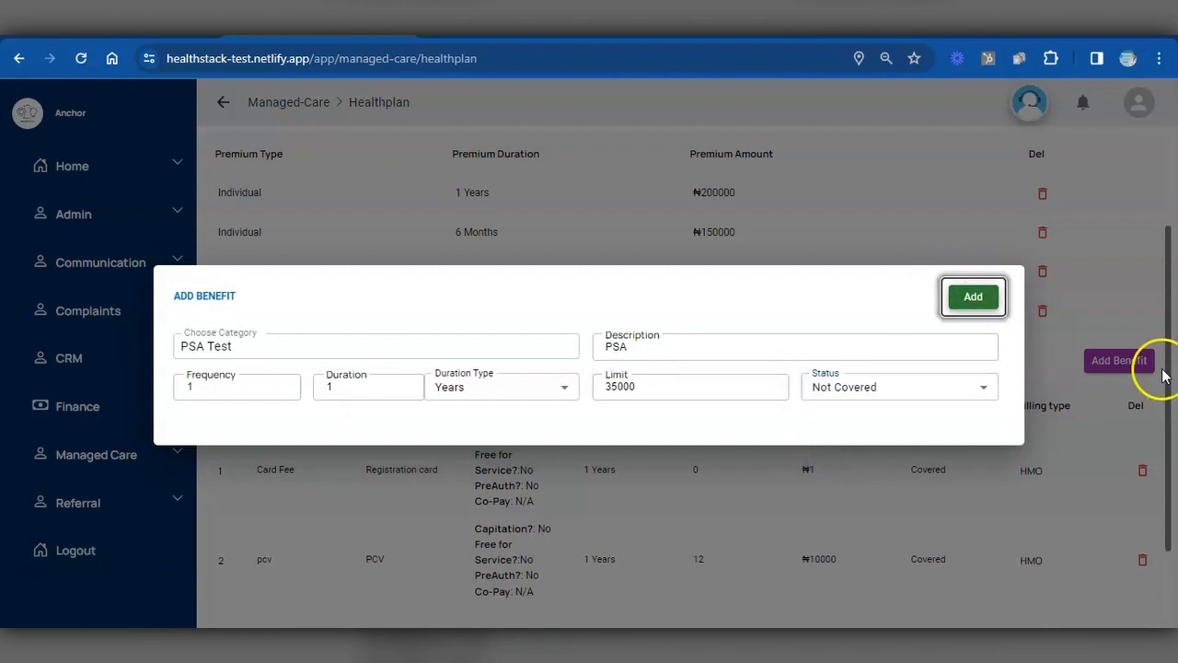
scroll(1165, 414, down, 1)
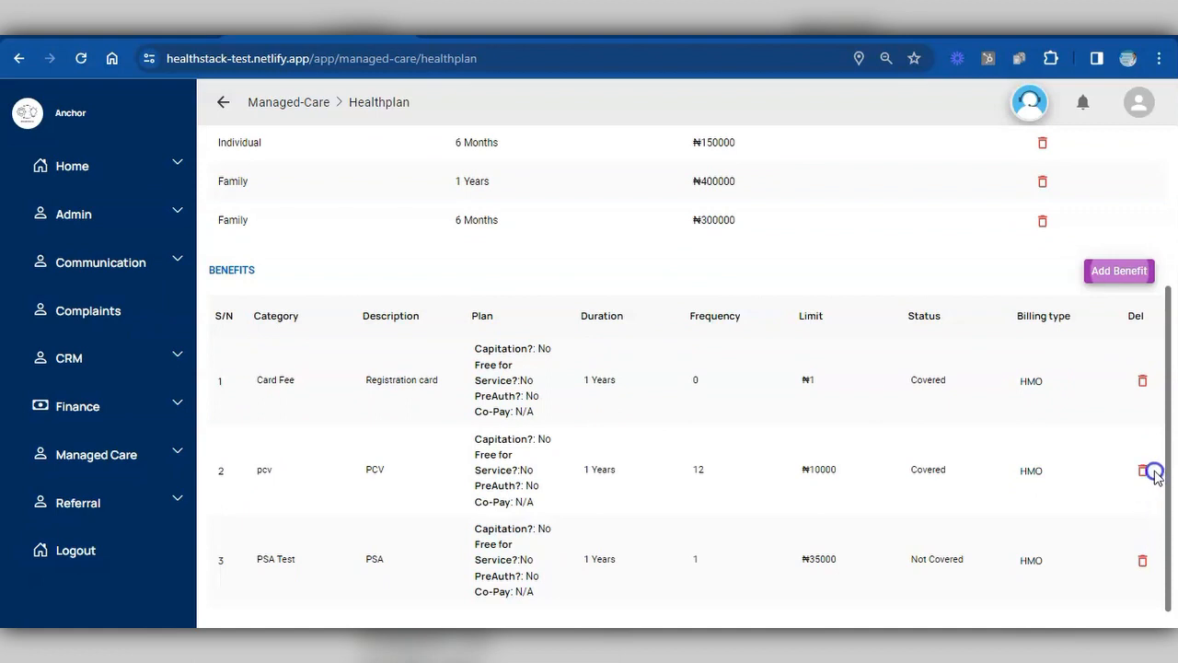
- Save the Demo Care health plan and open its details from the list of health plans
mouse_move(1154, 432)
mouse_down()
mouse_move(1170, 290)
mouse_move(1159, 227)
mouse_move(1174, 353)
mouse_move(1154, 203)
mouse_up()
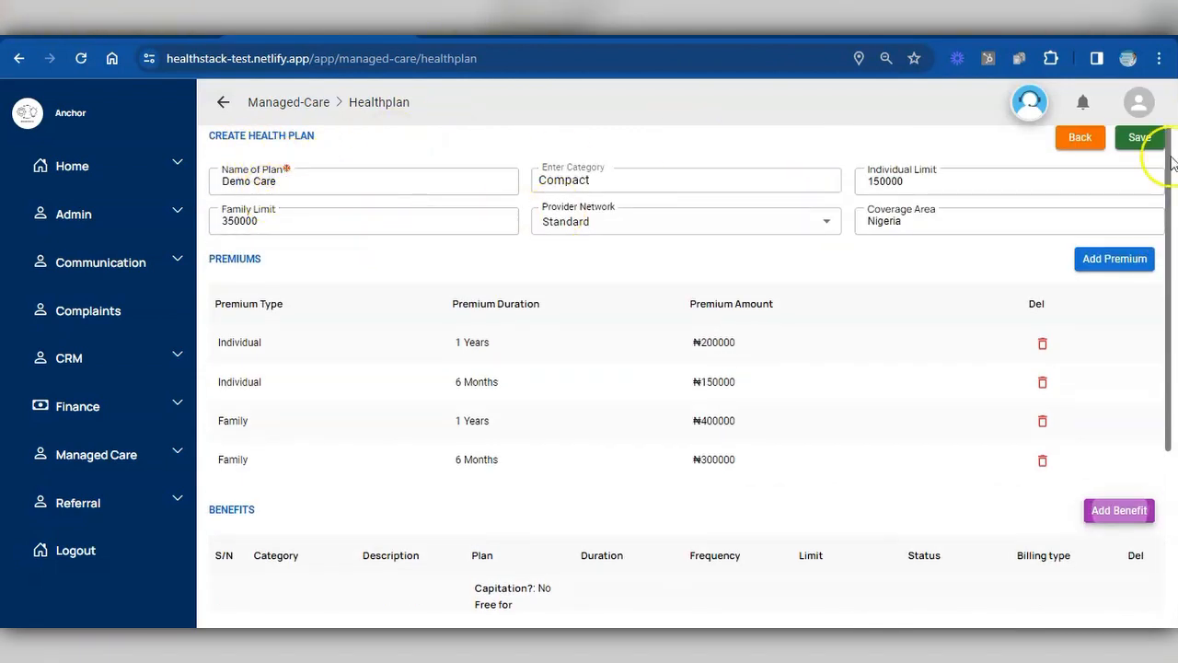
scroll(1168, 331, down, 3)
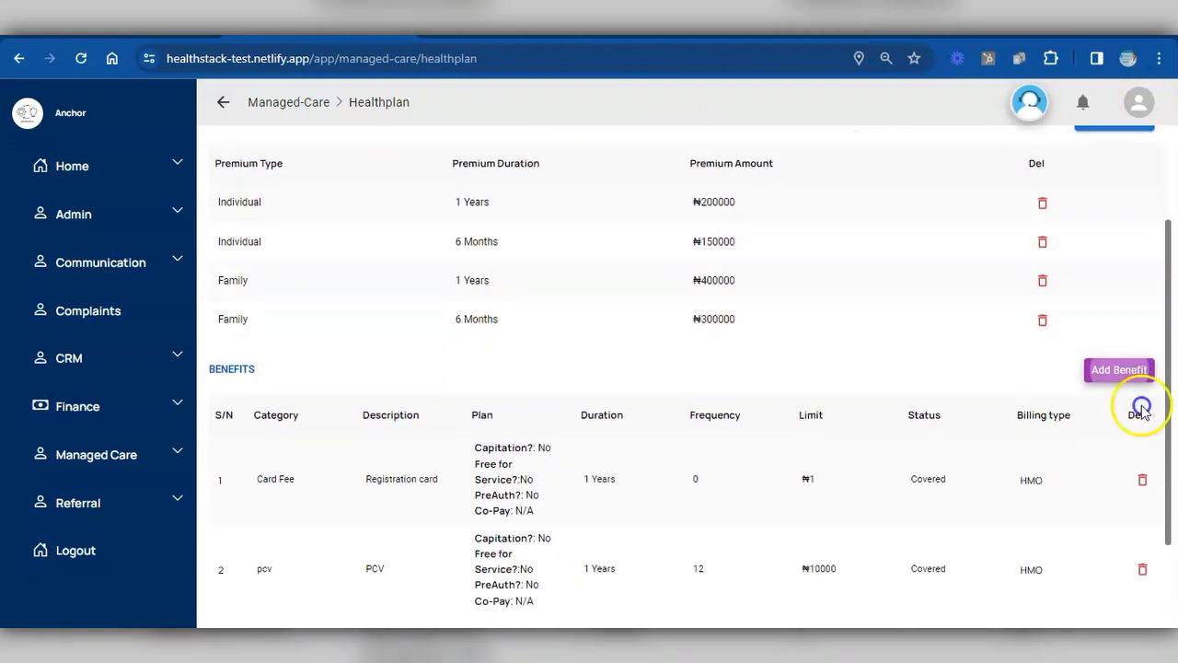
scroll(1104, 513, up, 3)
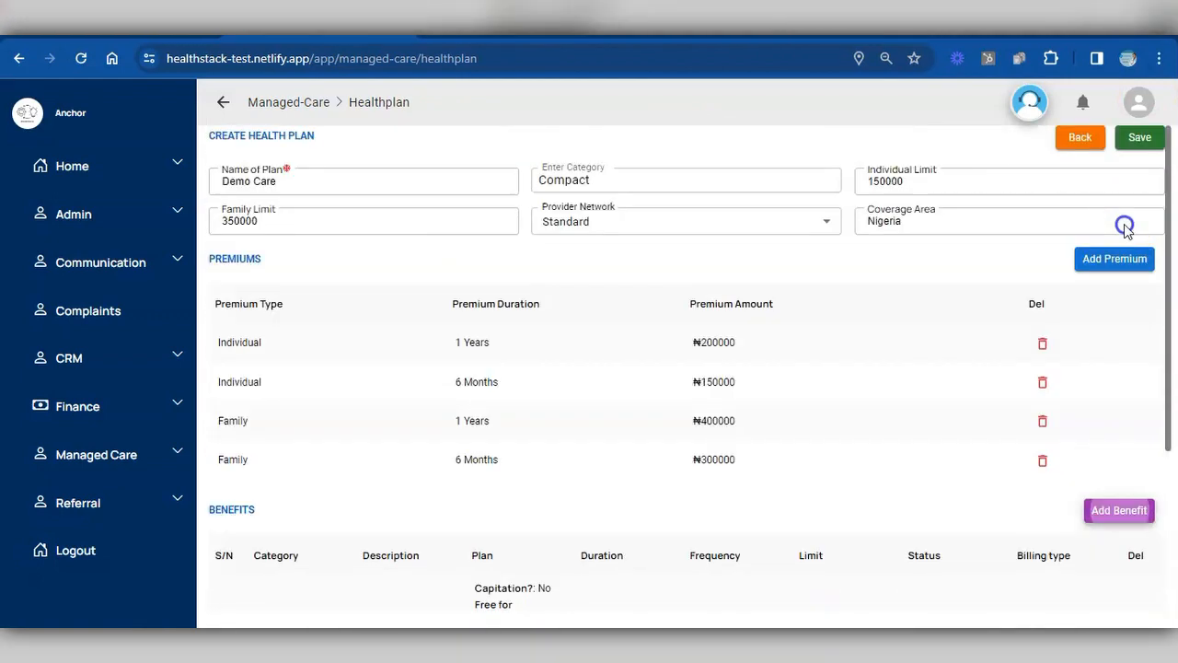
click(1139, 140)
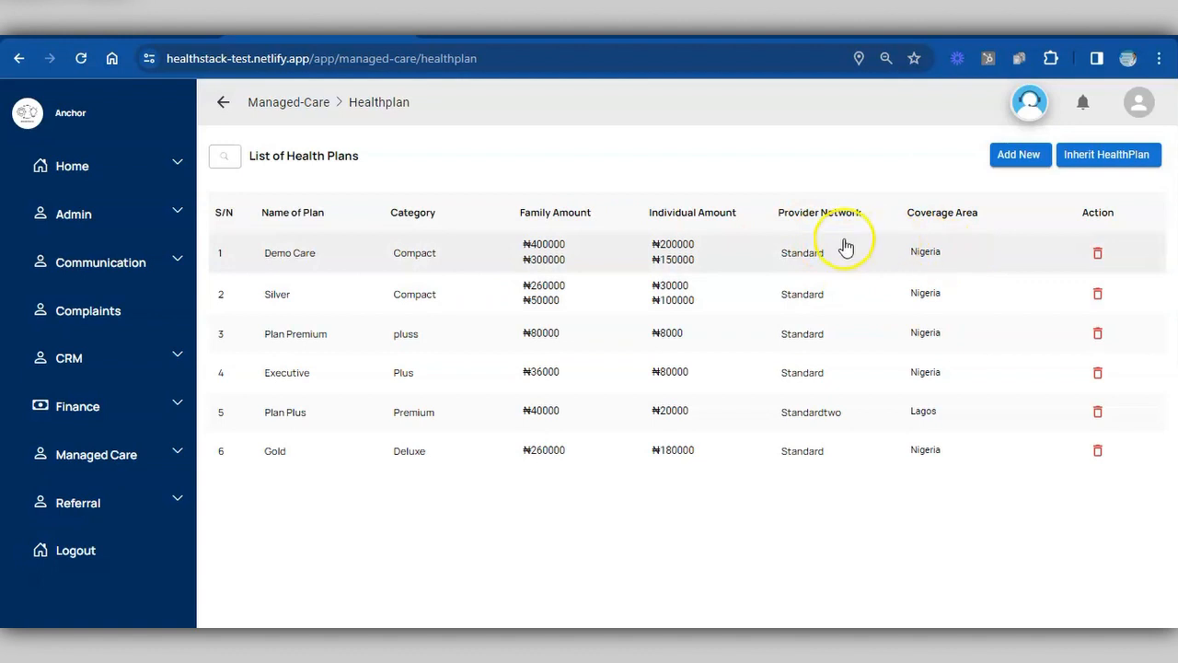
click(820, 260)
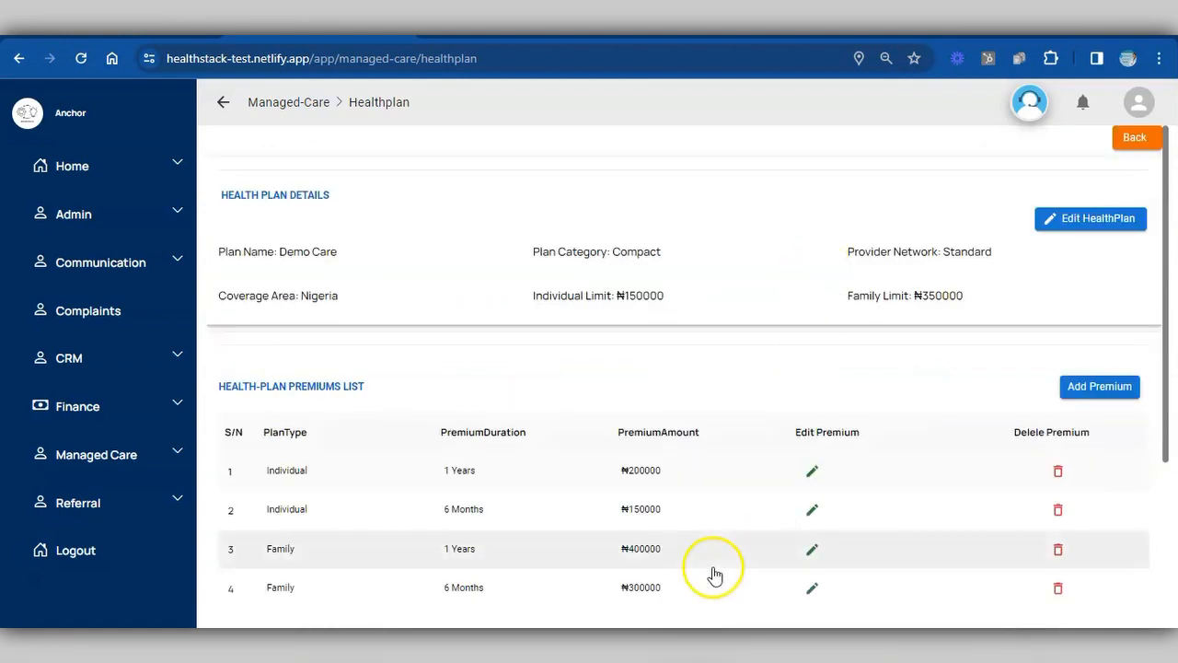
- Review the Demo Care plan's details, premiums and benefits, and return to the list of health plans
drag(1158, 298, 1166, 514)
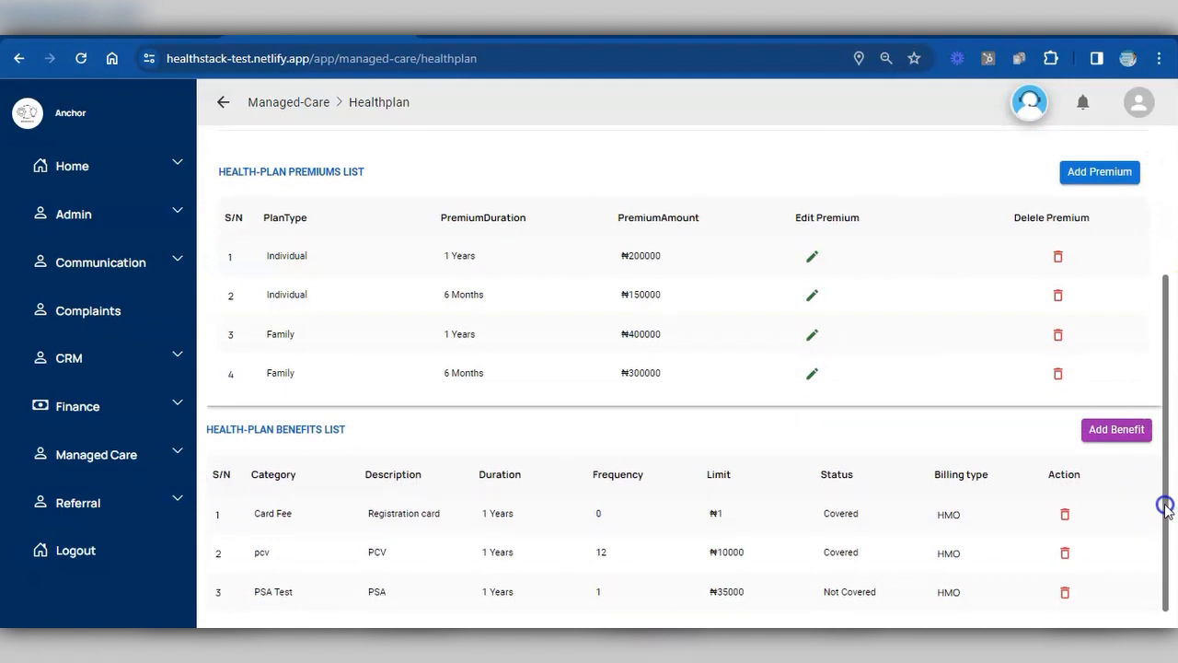
drag(1165, 509, 1086, 363)
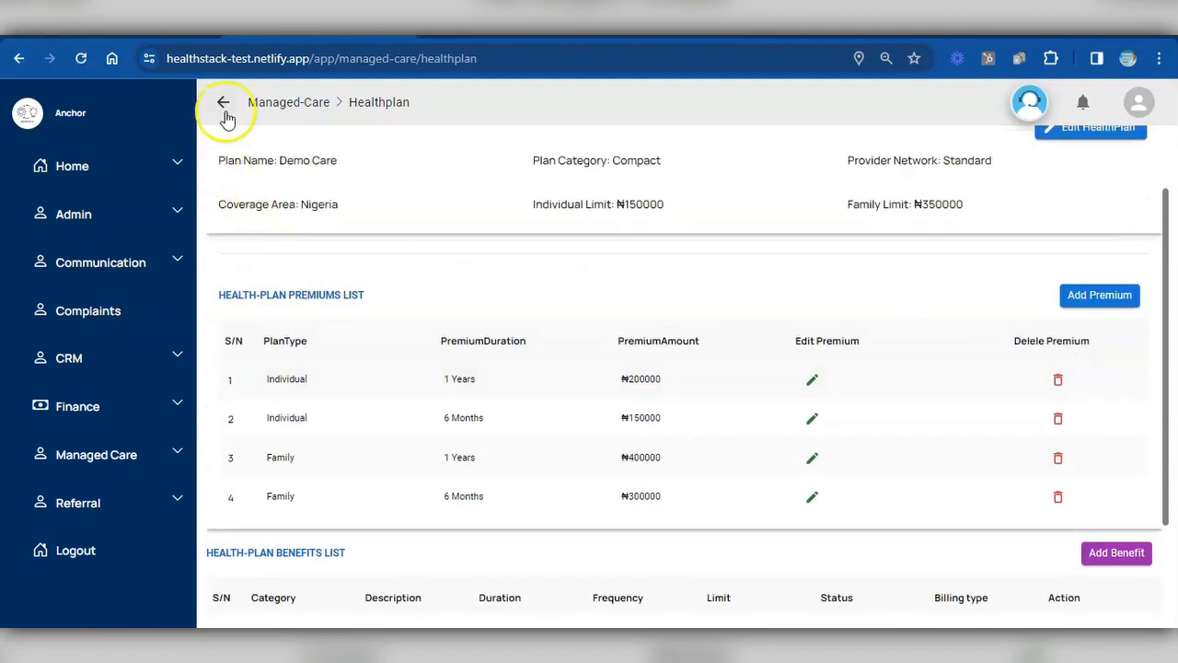
drag(1162, 214, 1158, 129)
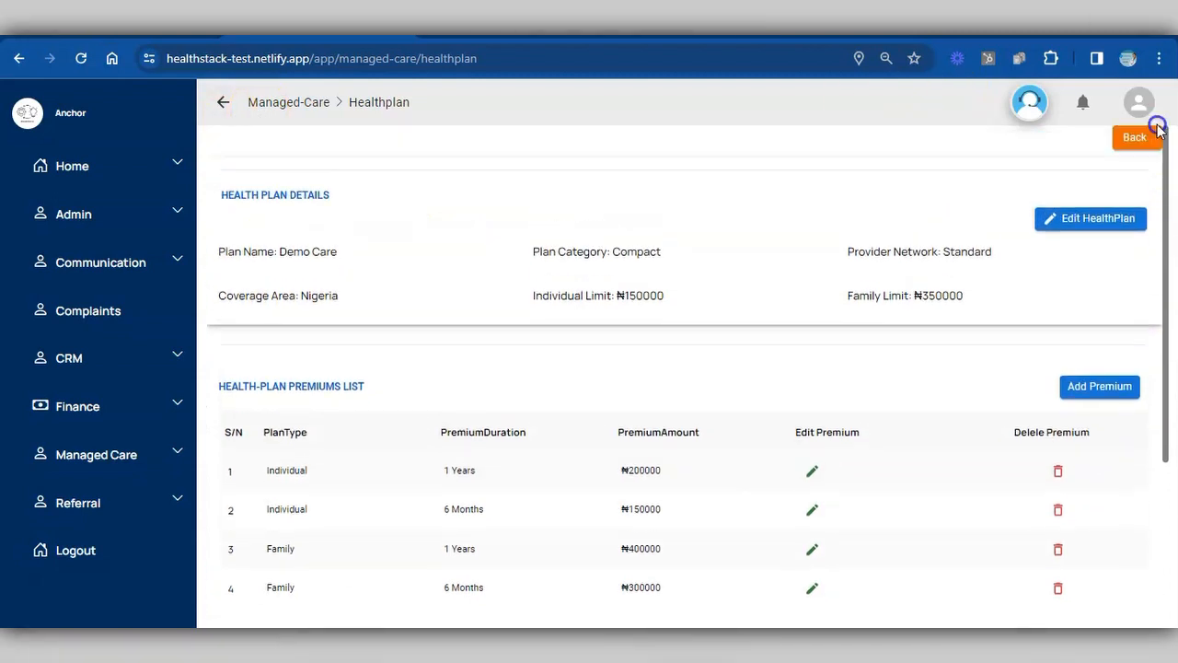
click(1137, 136)
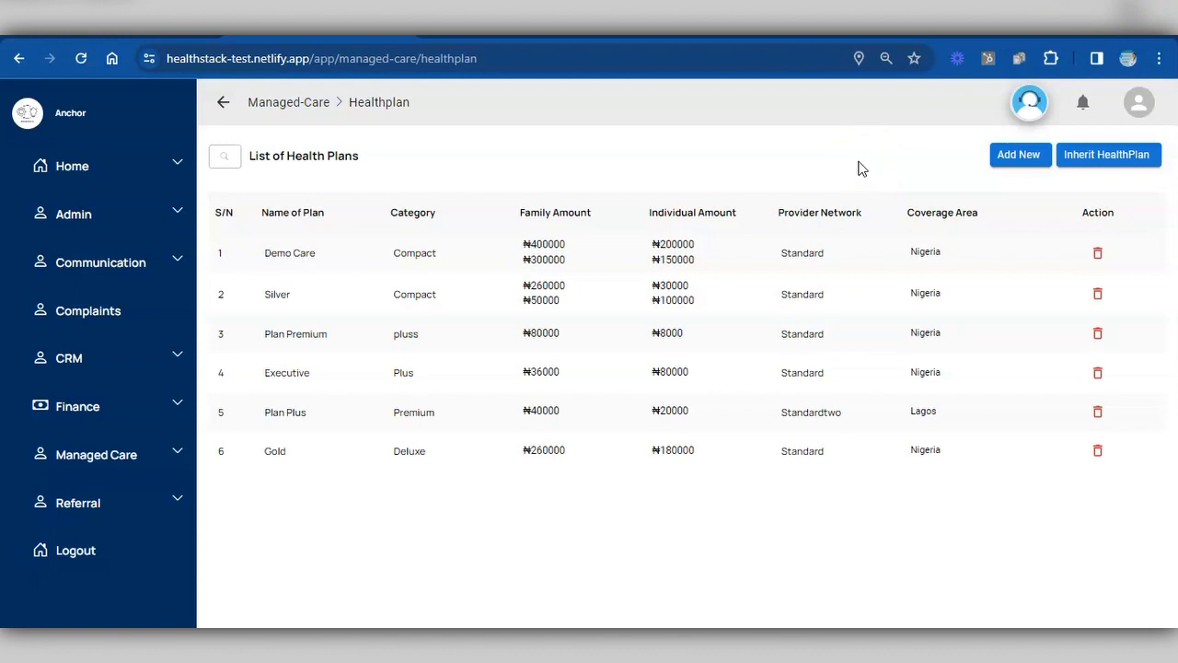
- Start an inherited health plan with Plan Premium as the plan to inherit from
click(1112, 157)
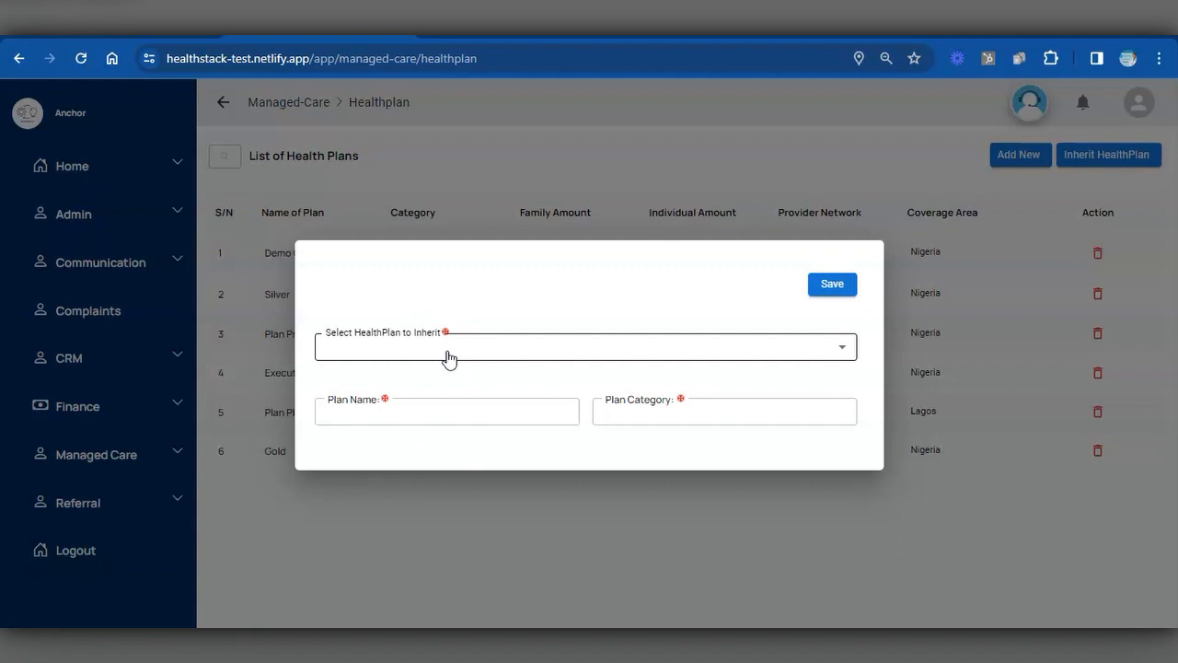
click(448, 357)
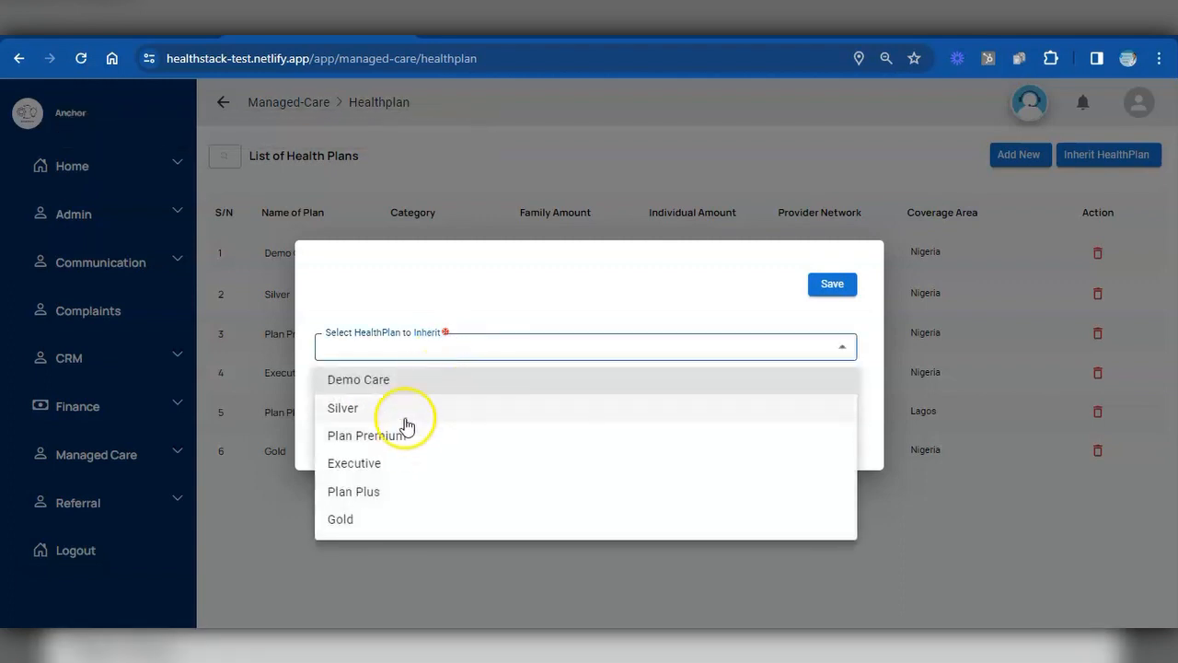
click(363, 439)
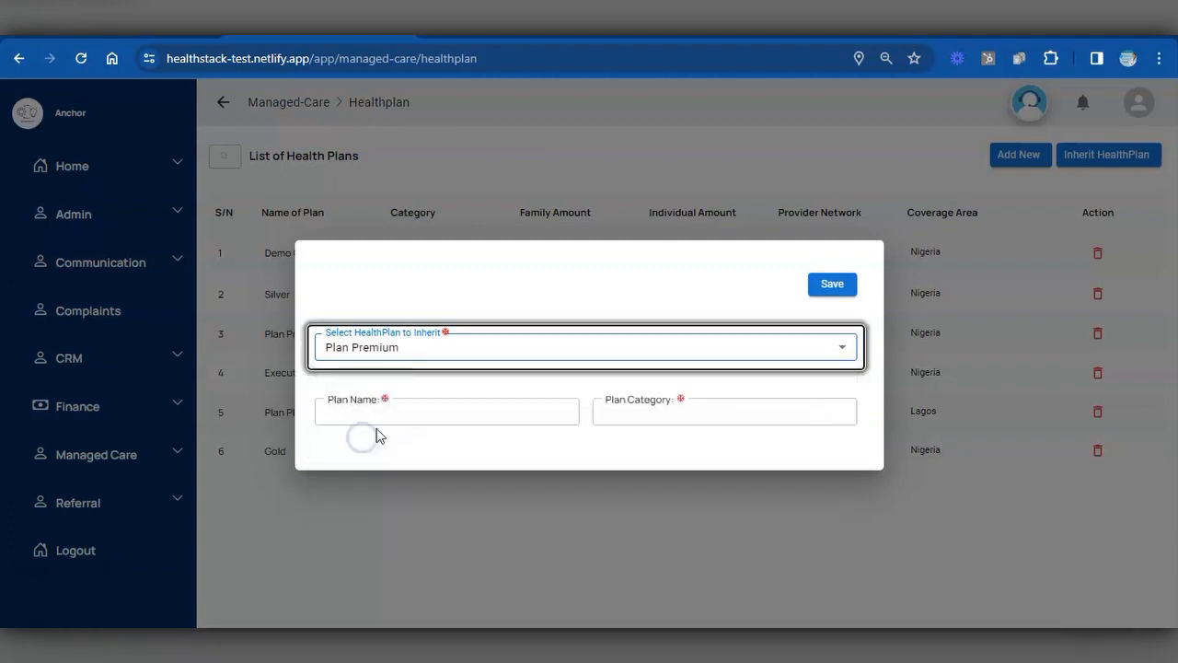
- Name the inherited plan "Premium silver", set its plan category to Deluxe, and save it
click(493, 410)
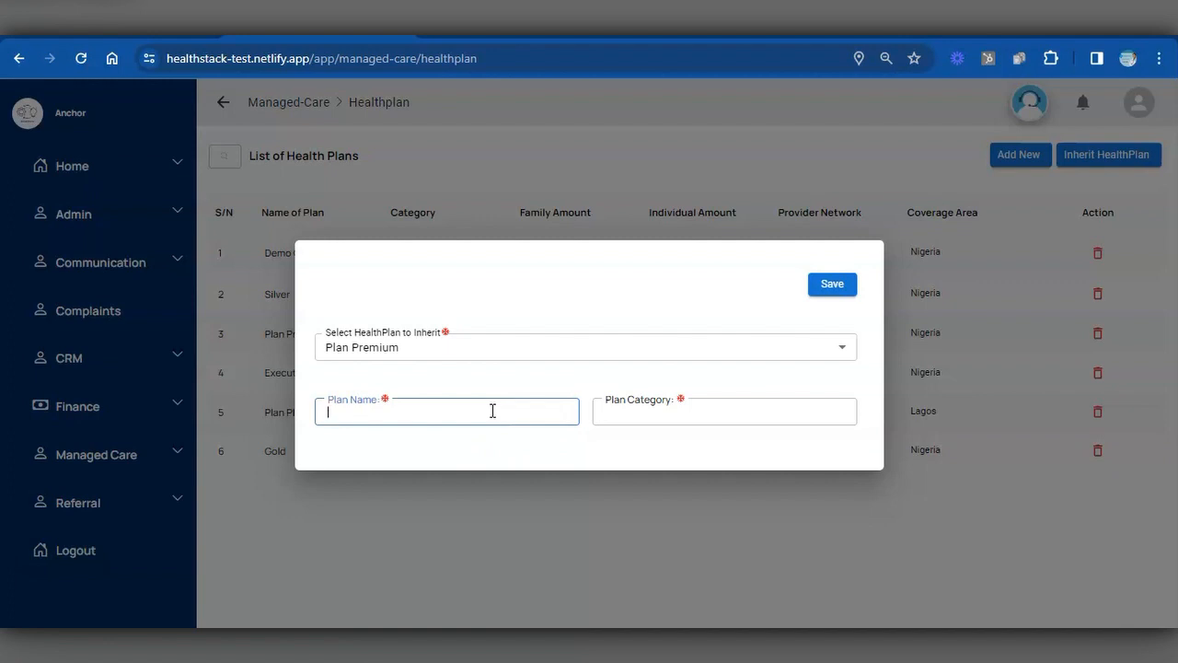
text(Premium silve)
click(607, 413)
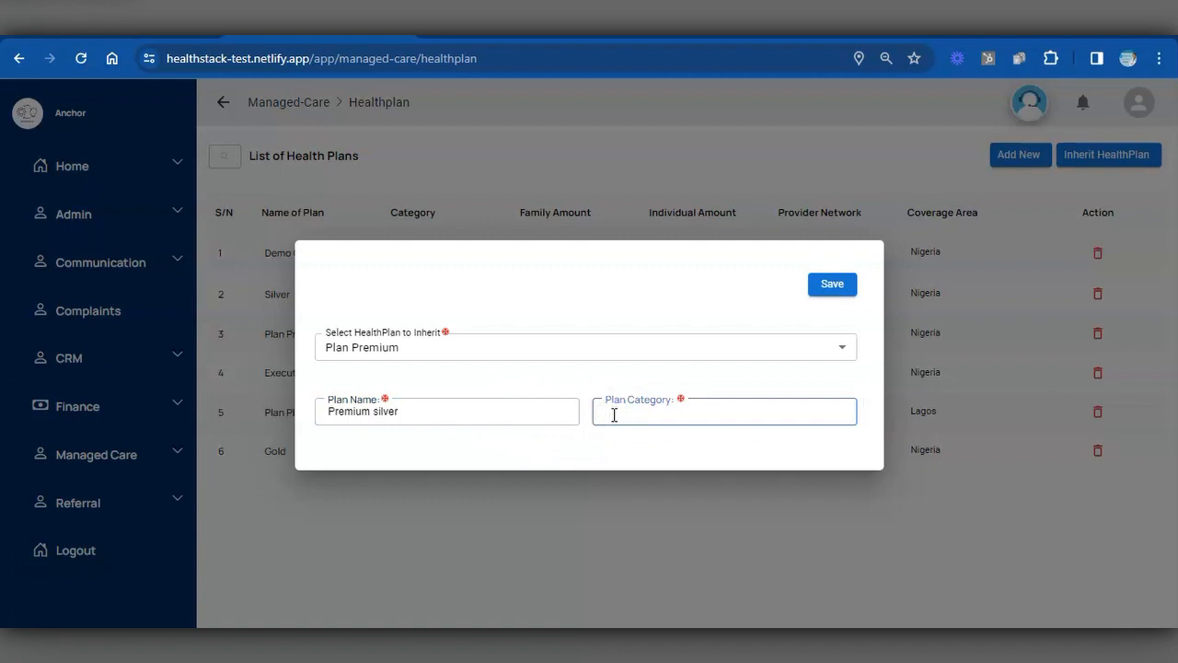
text(Compact)
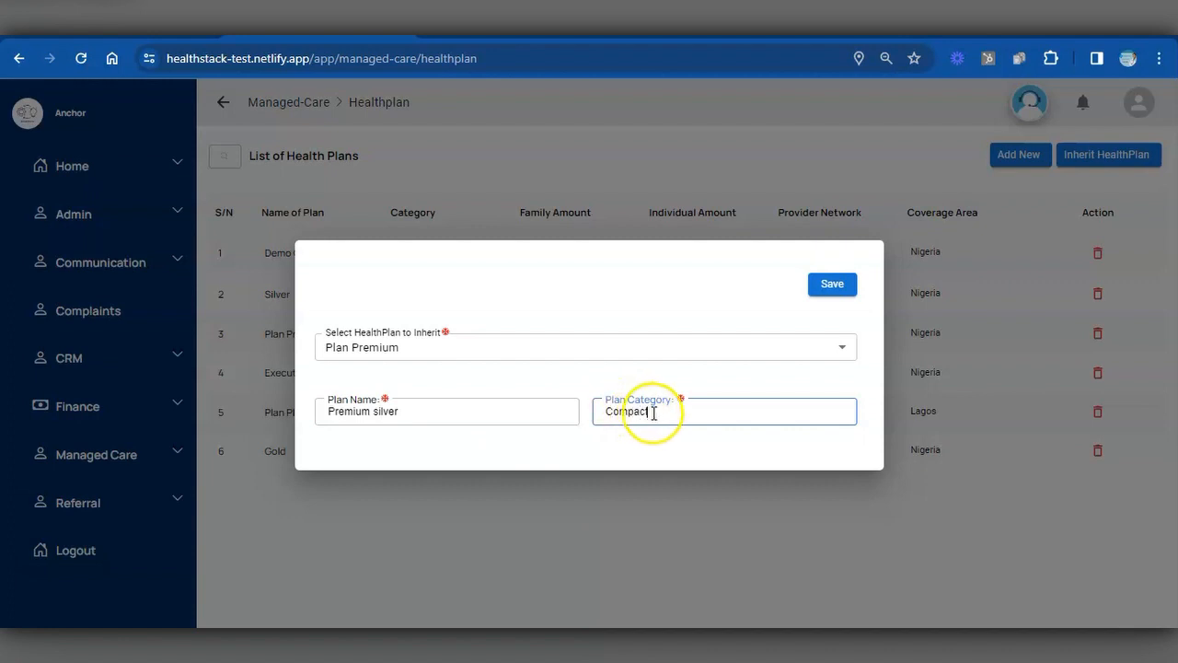
drag(650, 410, 589, 402)
text(Deluxe)
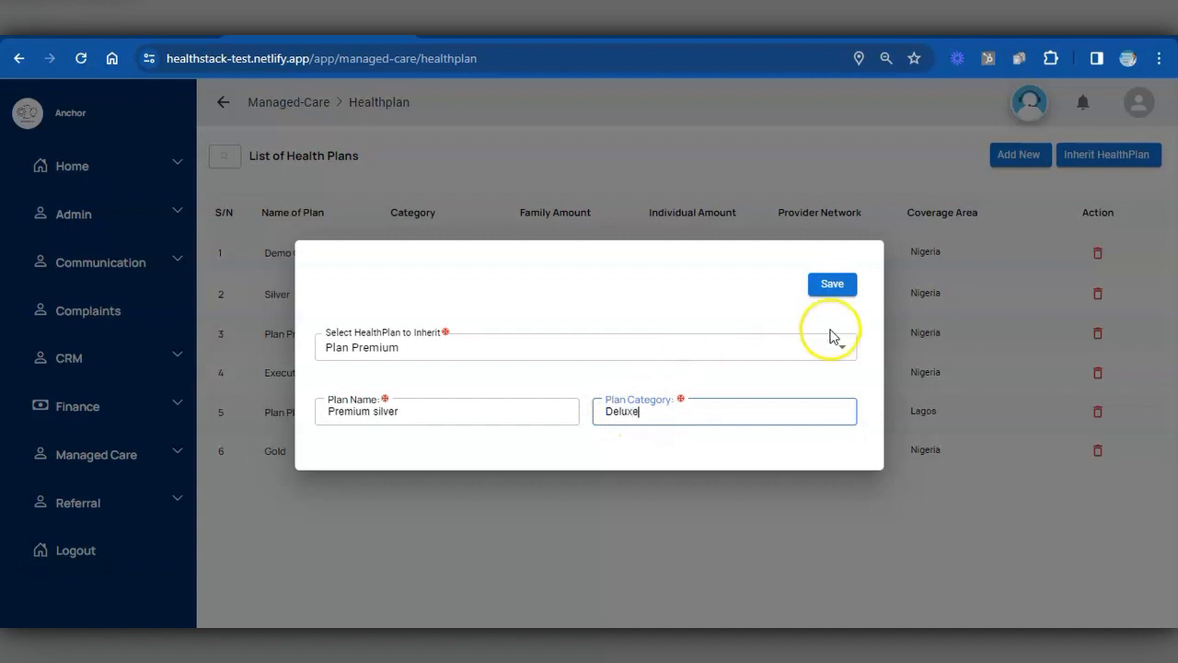
click(837, 289)
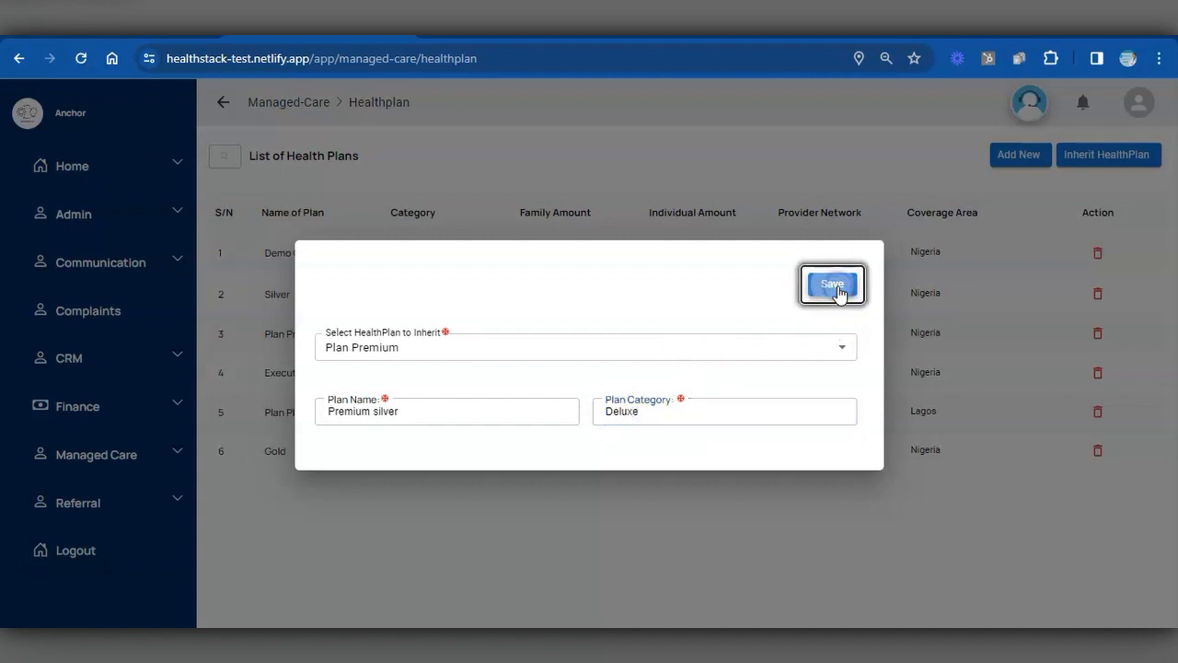